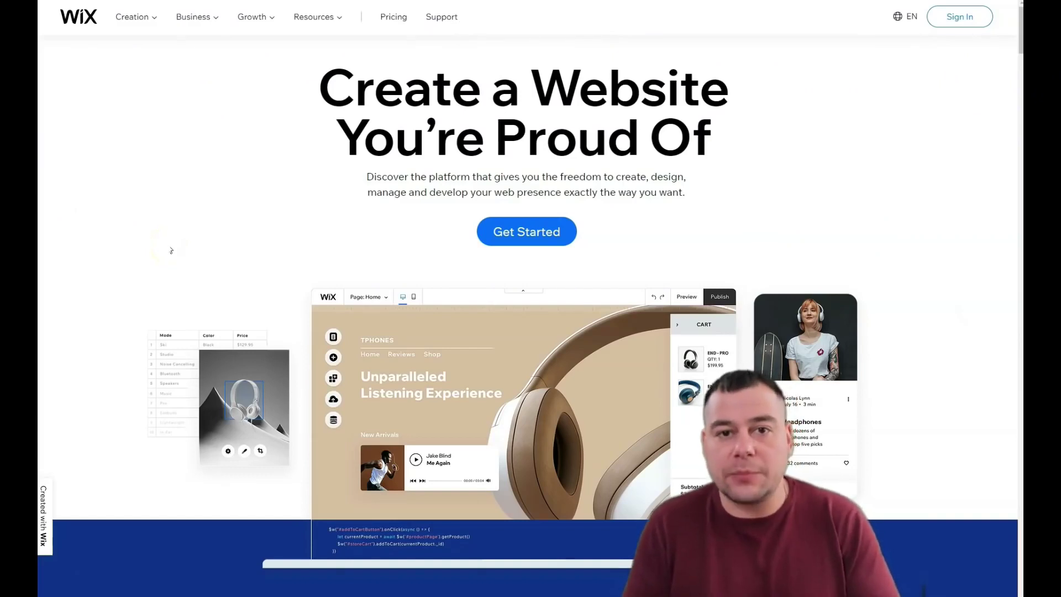
# - Look through the Wix homepage's sections on website templates, editors and built-in business tools
pyautogui.scroll(-5, 177, 205)
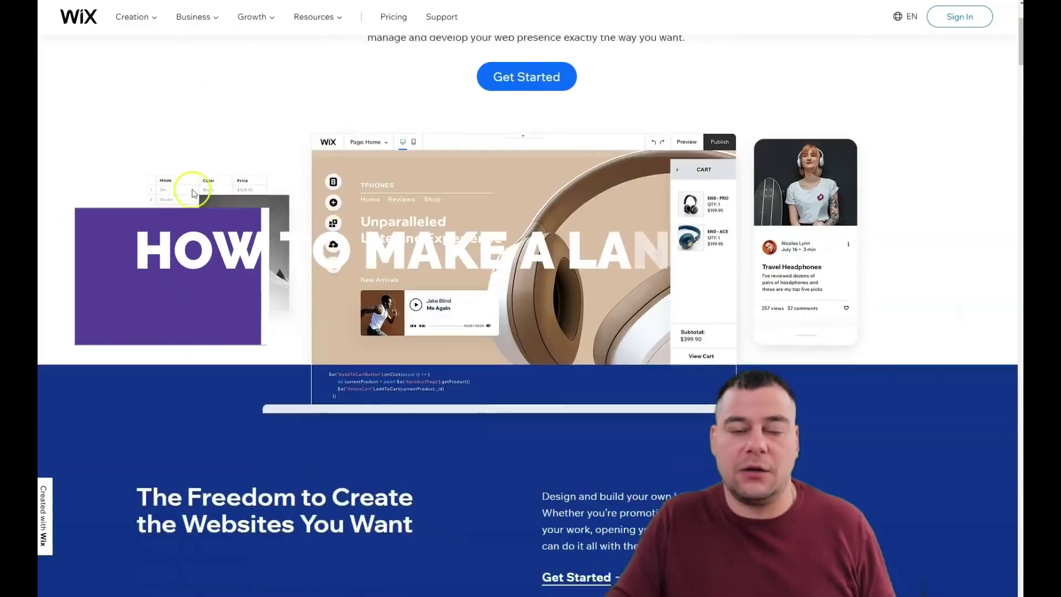
pyautogui.scroll(-12, 255, 197)
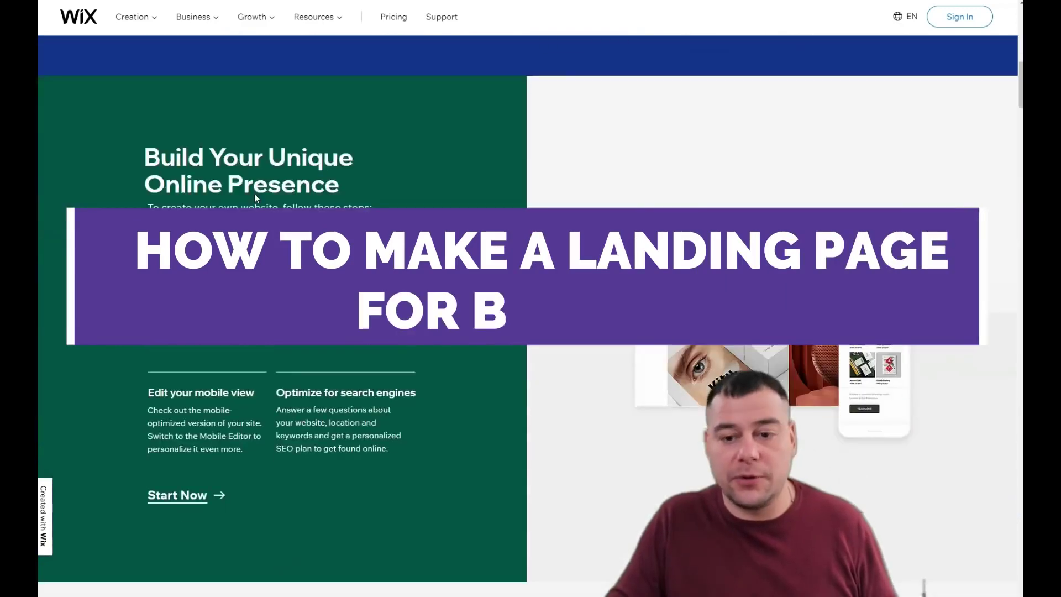
pyautogui.scroll(-9, 255, 197)
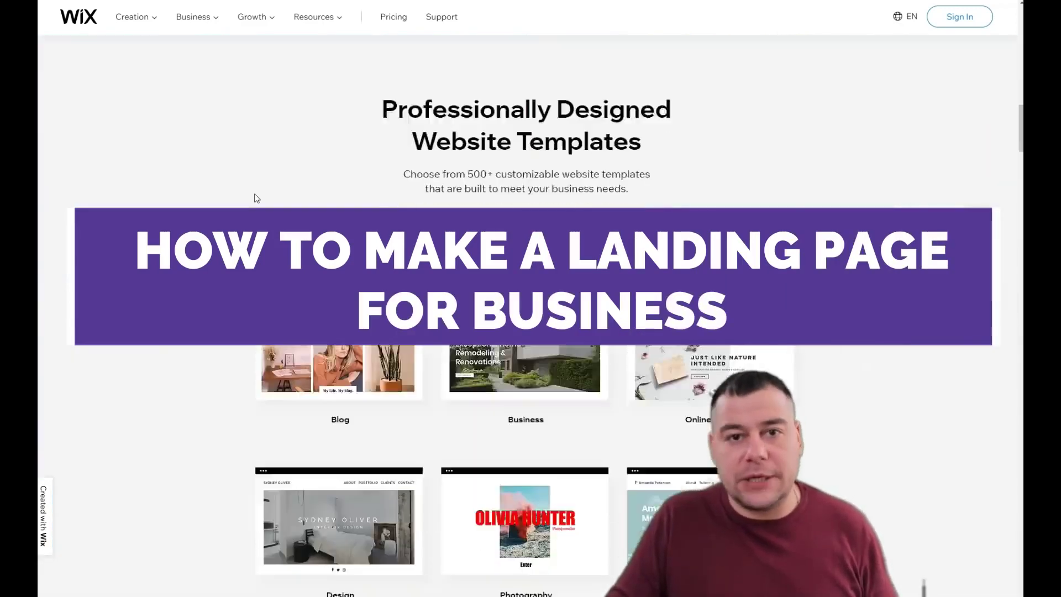
pyautogui.scroll(-12, 257, 198)
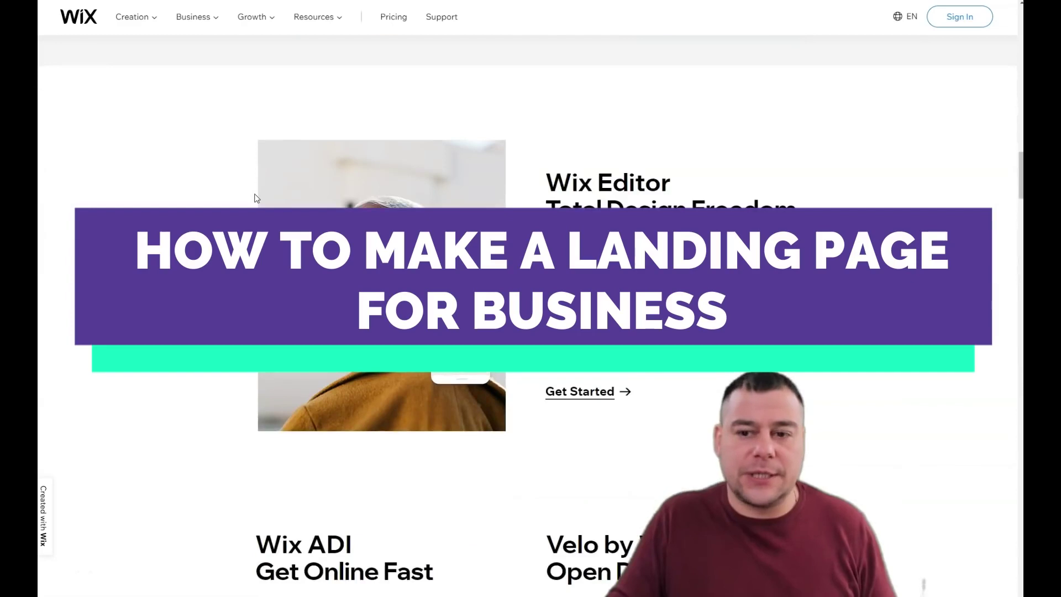
pyautogui.scroll(-10, 257, 197)
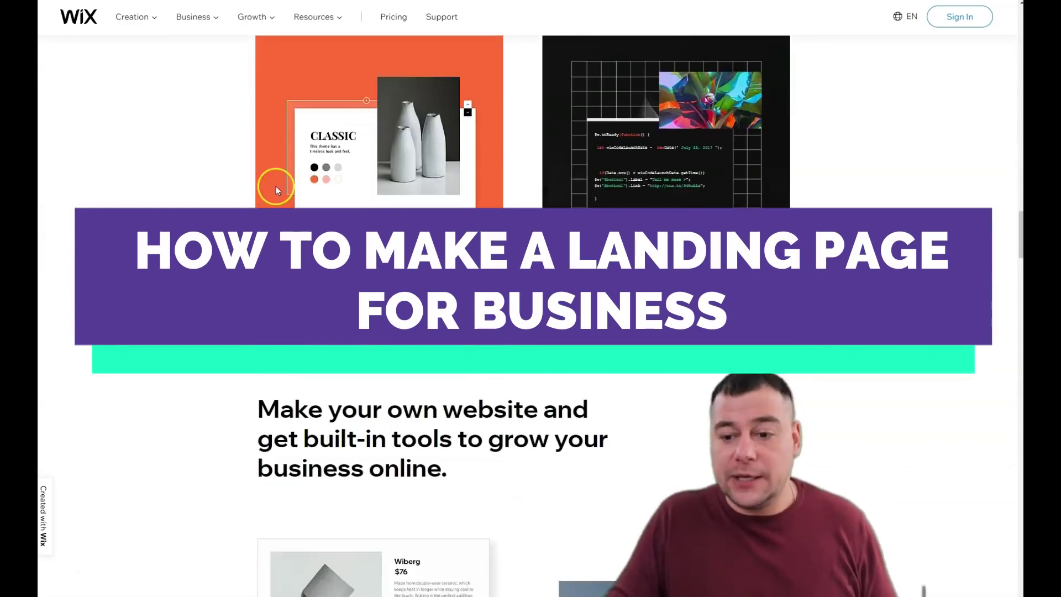
pyautogui.scroll(-10, 256, 208)
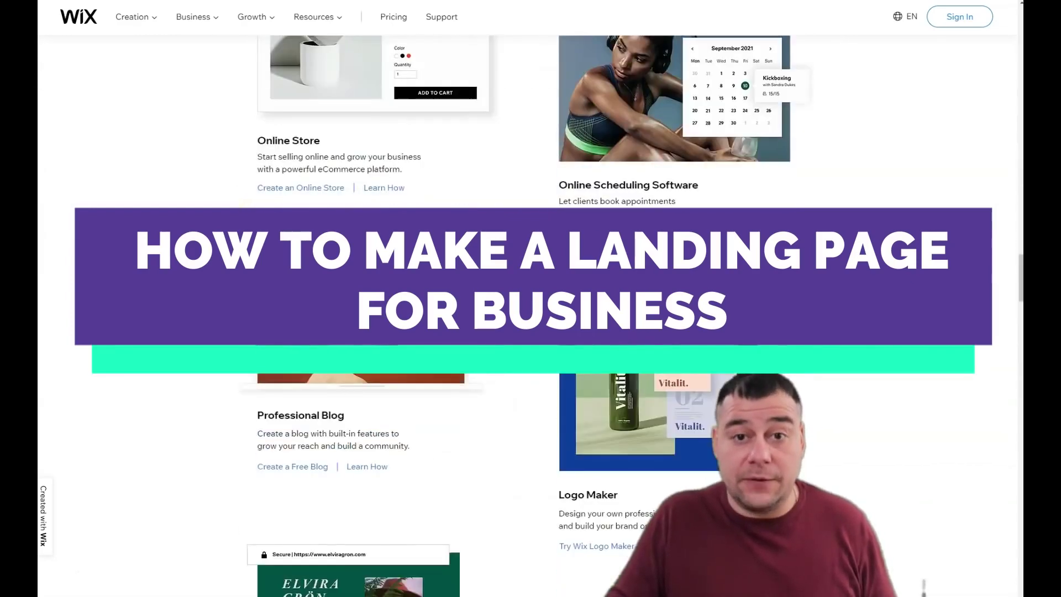
pyautogui.scroll(20, 255, 209)
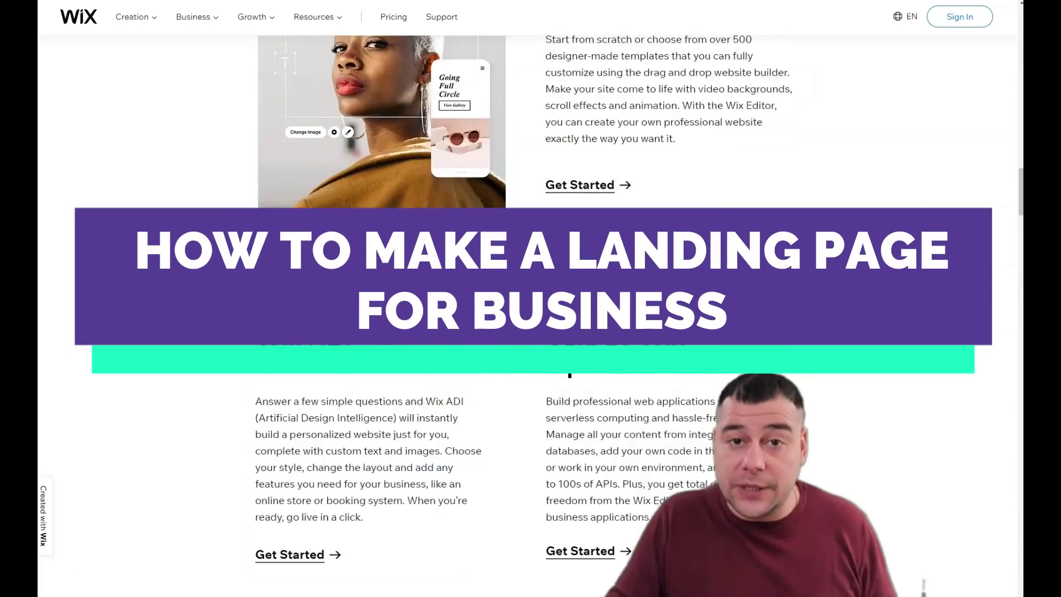
pyautogui.scroll(20, 255, 209)
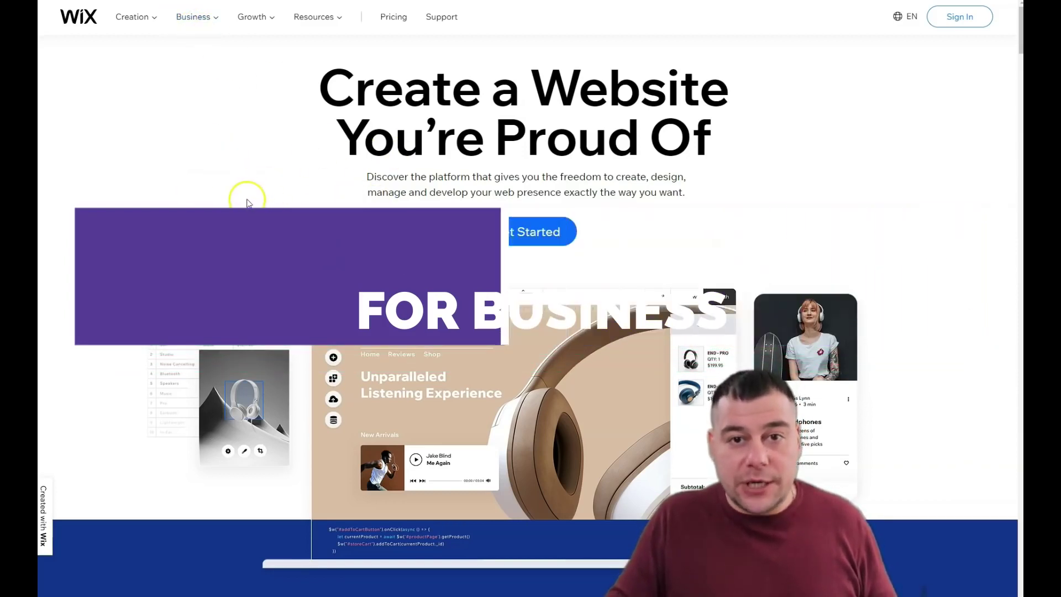
pyautogui.scroll(-5, 246, 202)
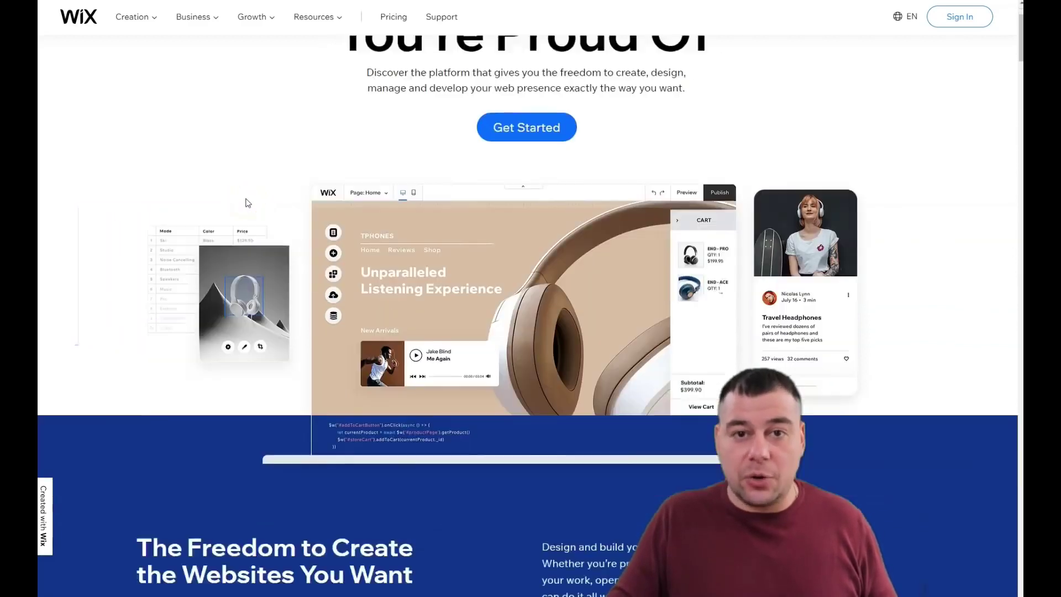
pyautogui.scroll(6, 246, 202)
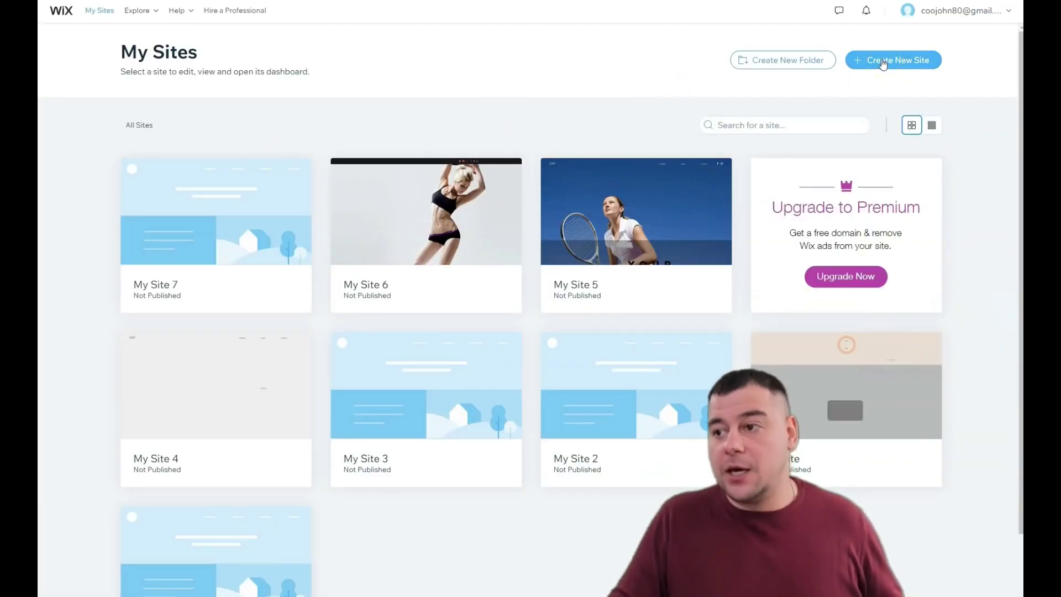
# - Create a new site in the Other category and open the Modeling Agency template for editing
pyautogui.click(883, 62)
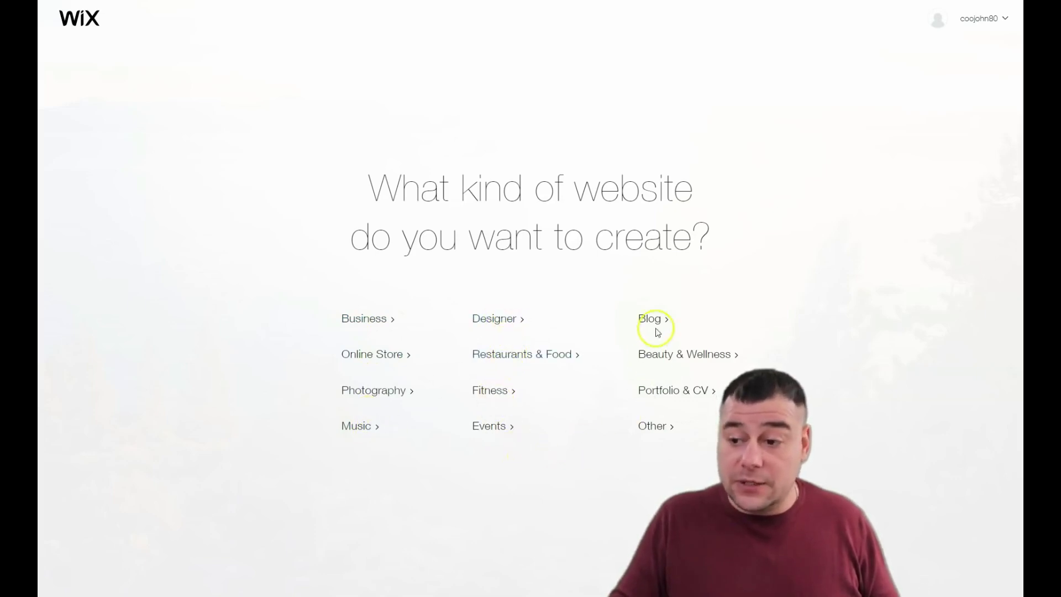
pyautogui.click(661, 425)
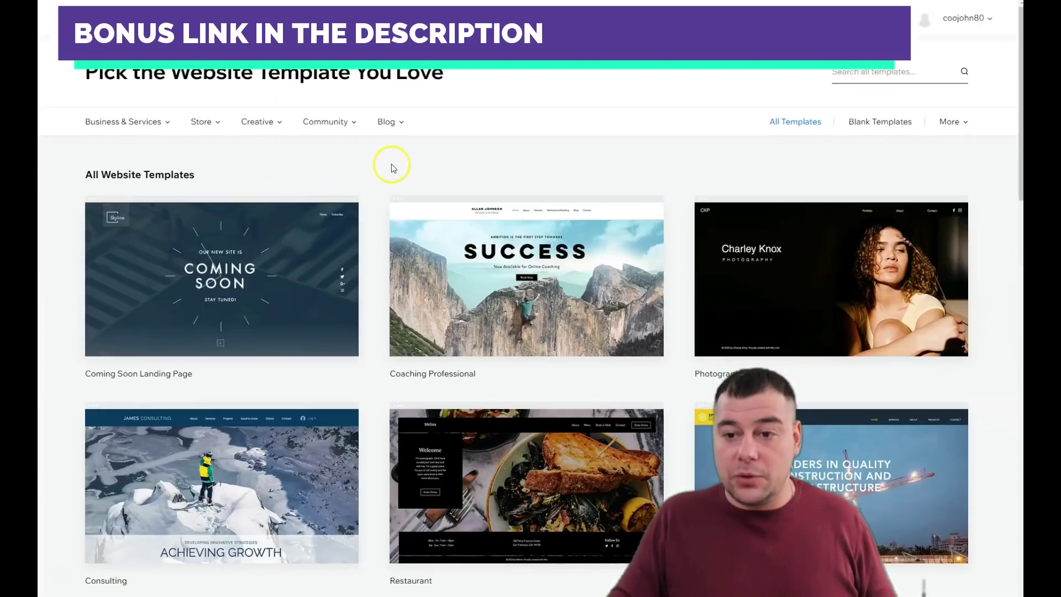
pyautogui.click(132, 121)
pyautogui.scroll(-7, 490, 434)
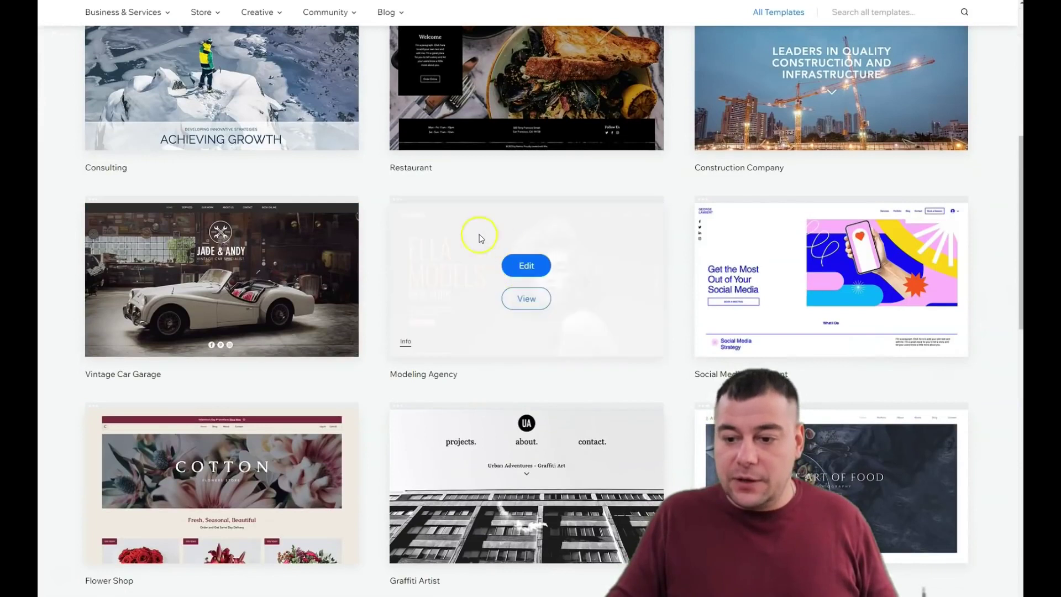
pyautogui.click(524, 268)
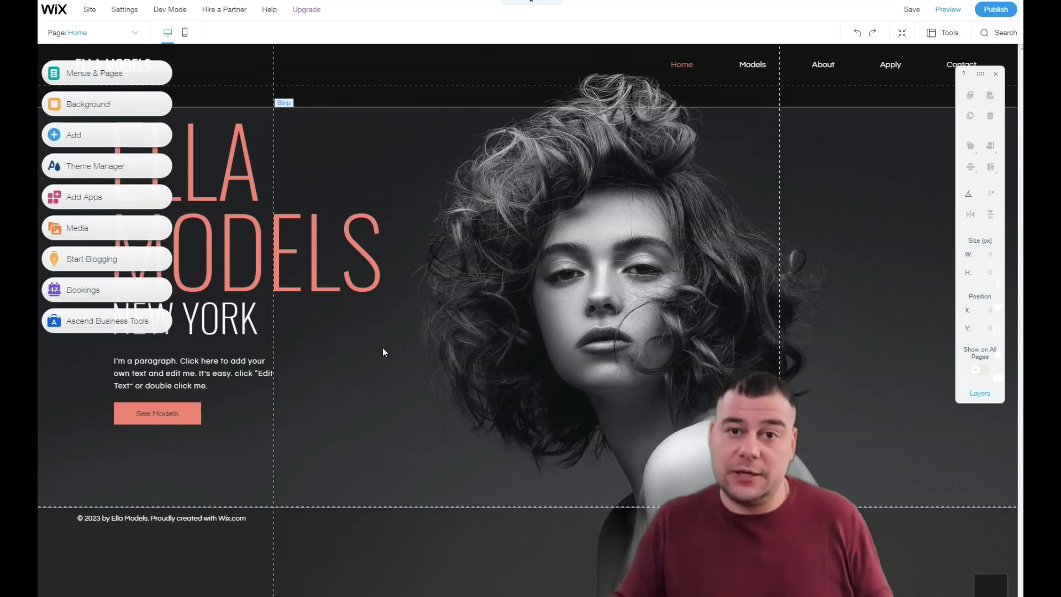
# - Examine the site-level options for saving, previewing, publishing and duplicating the site
pyautogui.click(339, 196)
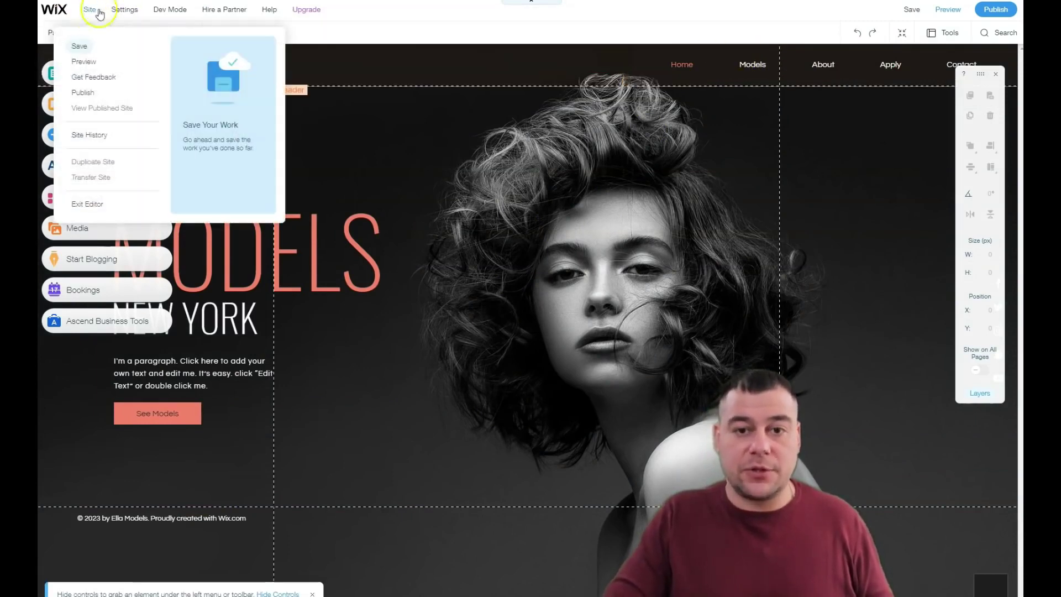
pyautogui.moveTo(125, 11)
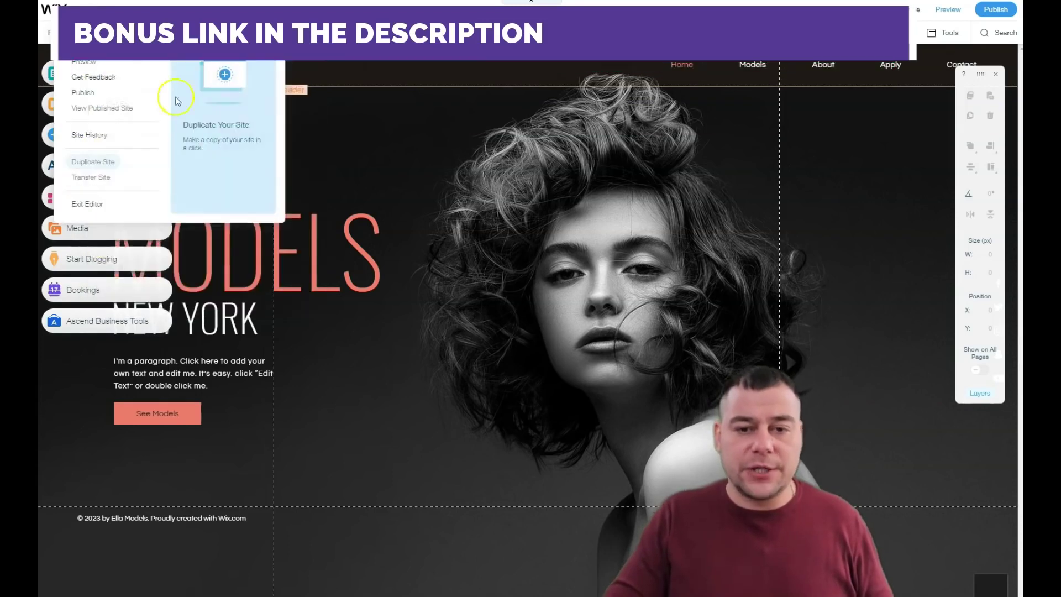
pyautogui.moveTo(90, 9)
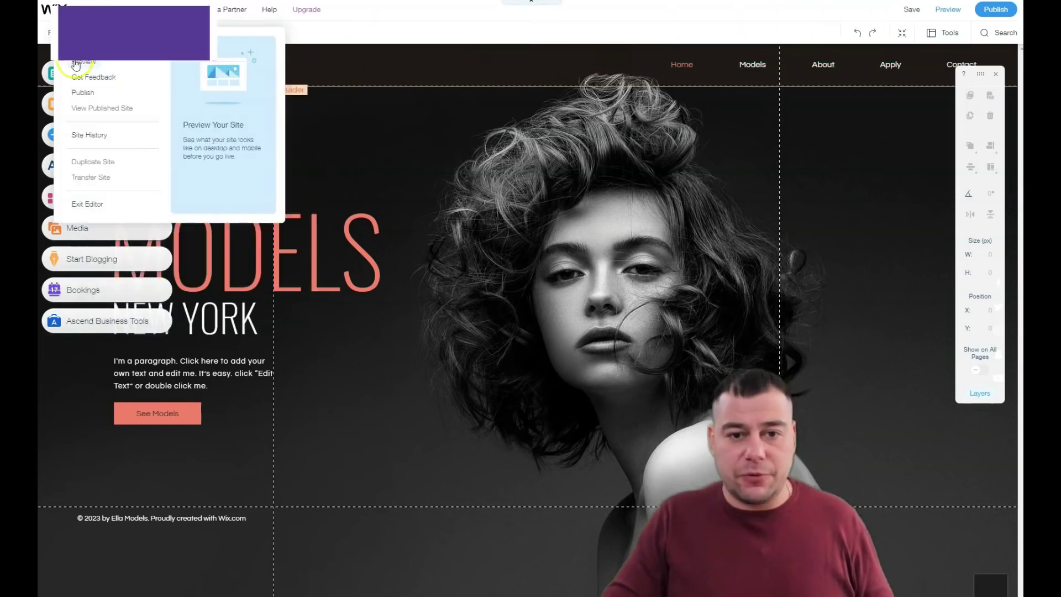
pyautogui.click(42, 57)
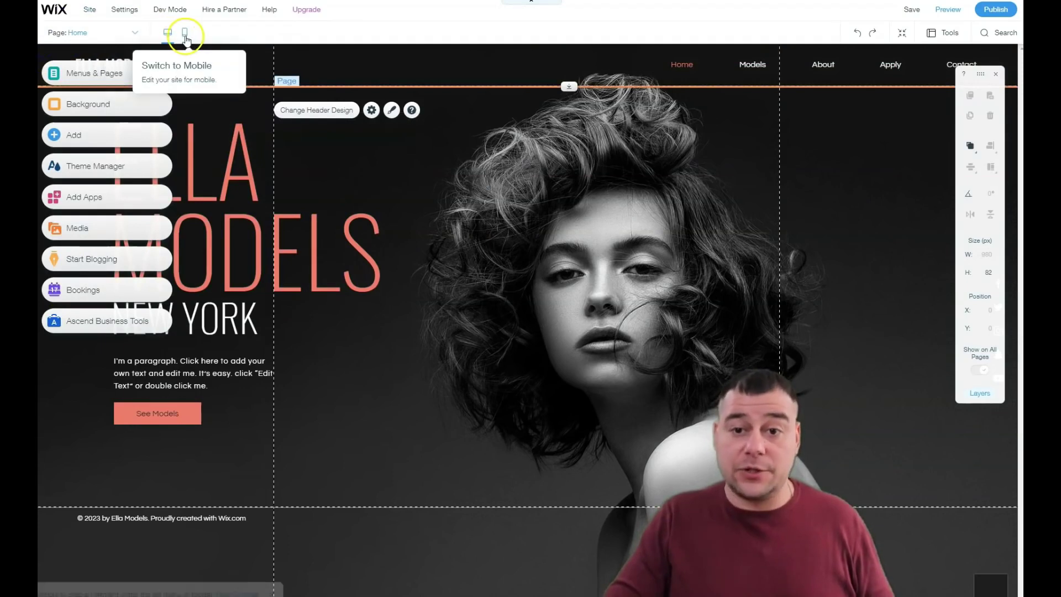
# - View the site's mobile version, skipping the introduction, and return to the desktop editor
pyautogui.click(186, 40)
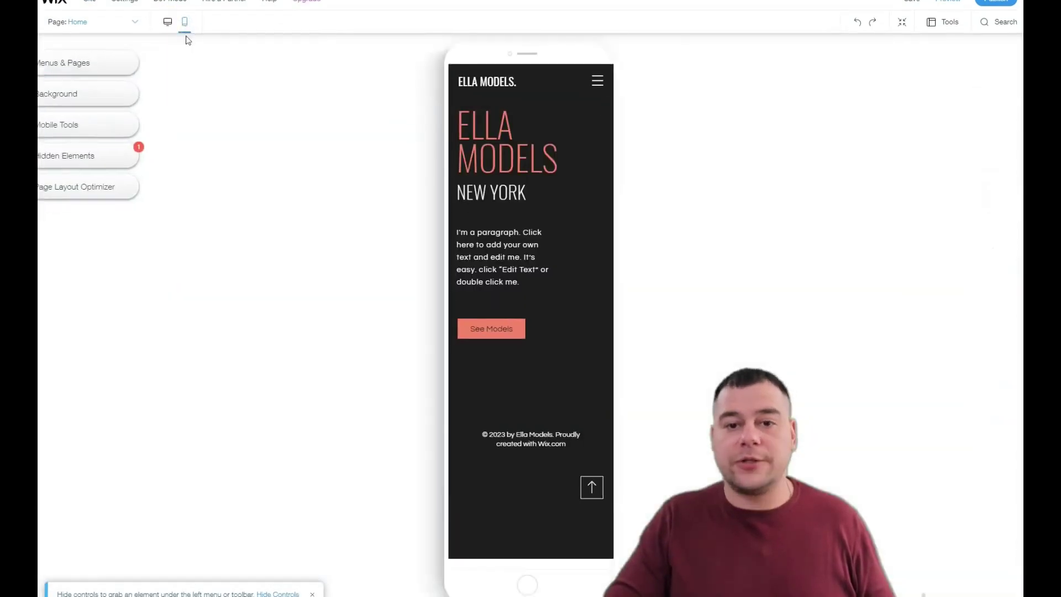
pyautogui.click(335, 106)
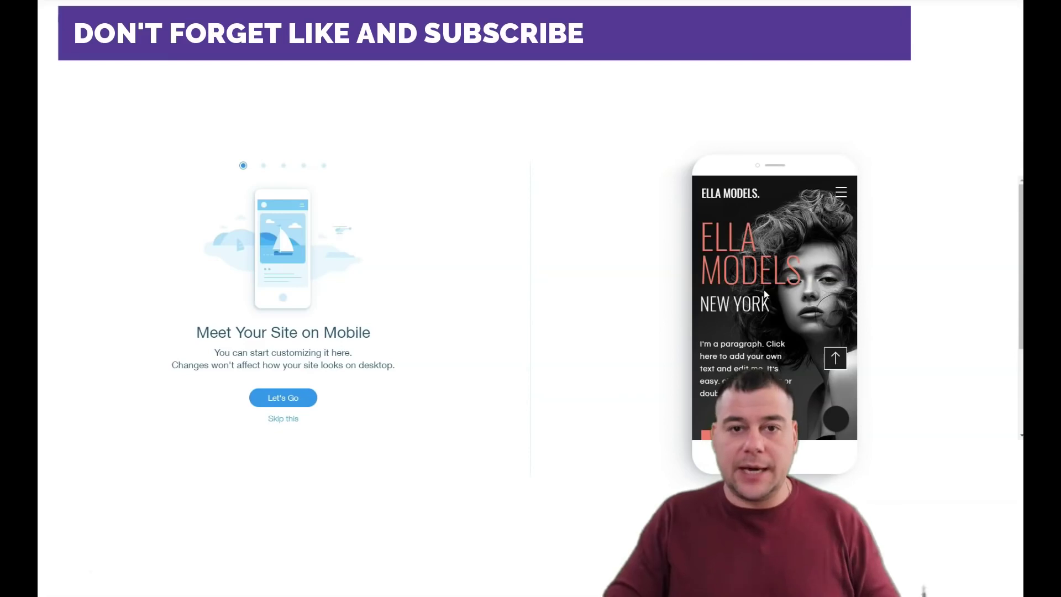
pyautogui.click(338, 317)
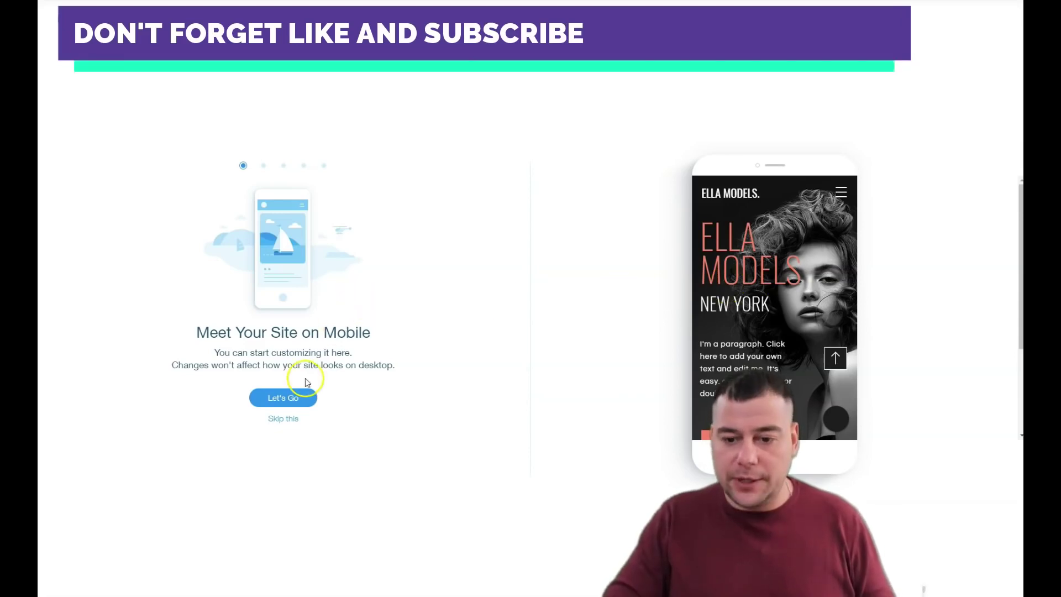
pyautogui.click(279, 419)
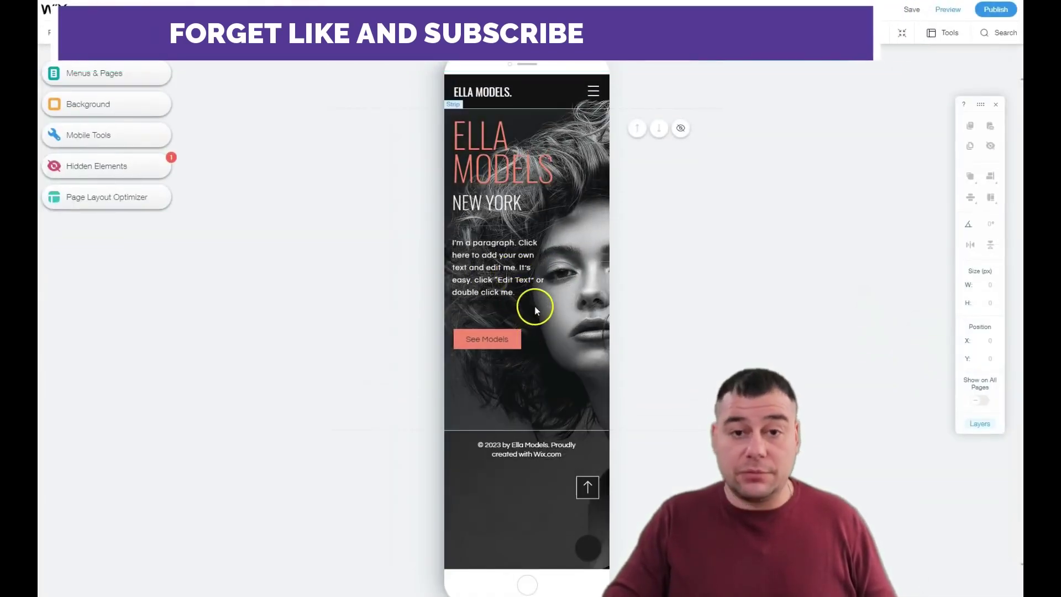
pyautogui.click(167, 32)
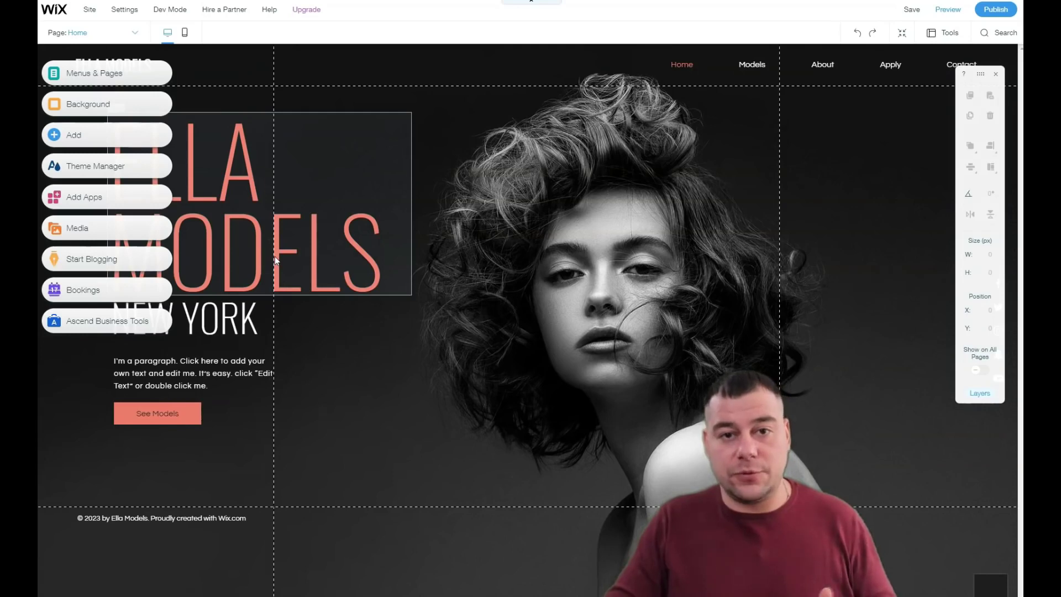
# - Examine the site's page list, including the Models subpages and the About, Apply and Contact pages
pyautogui.click(96, 75)
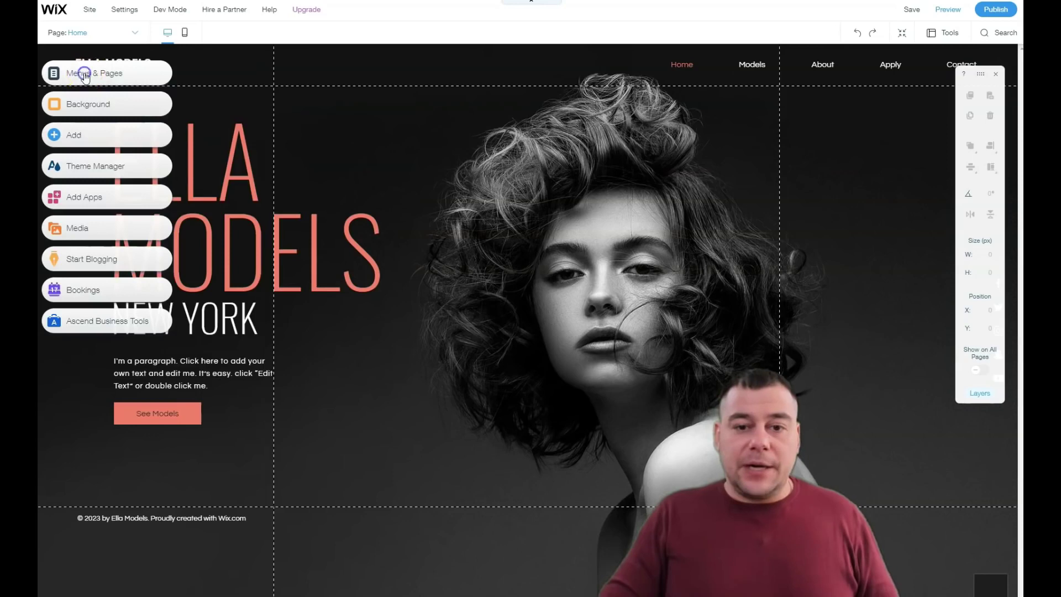
pyautogui.click(85, 75)
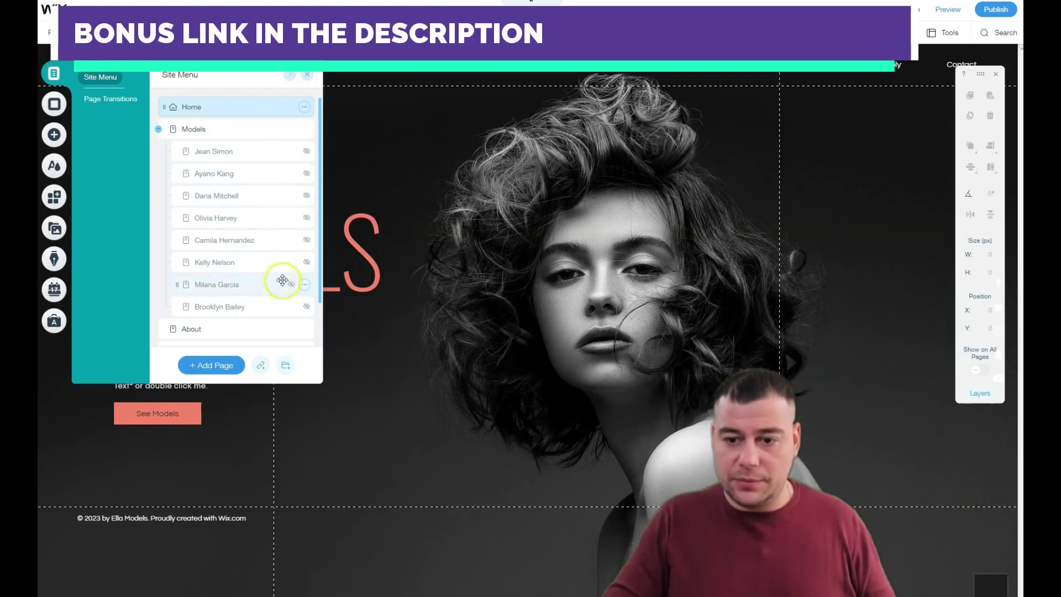
pyautogui.scroll(-1, 265, 287)
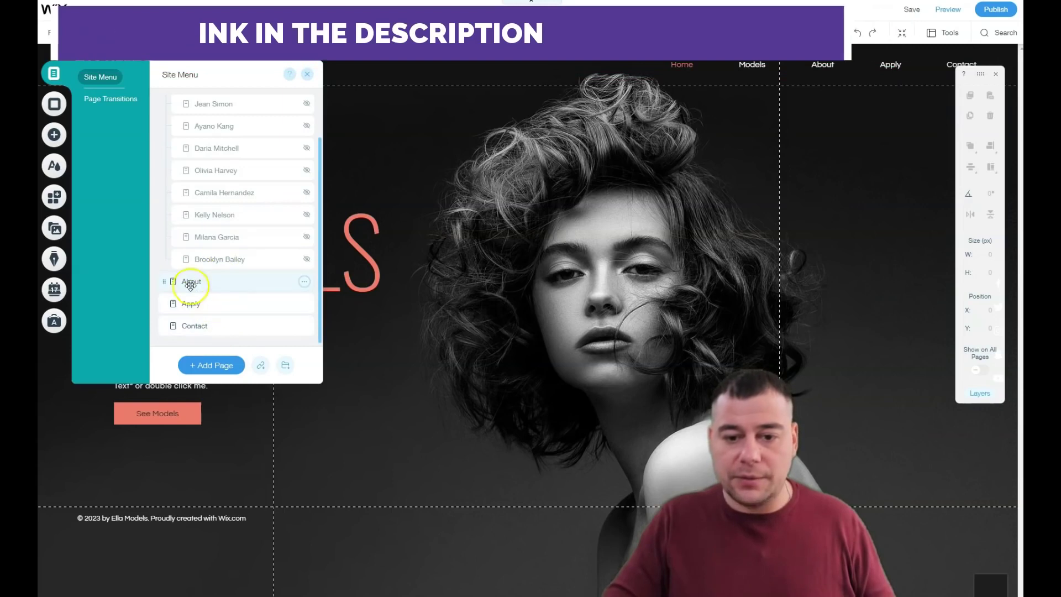
pyautogui.scroll(1, 199, 166)
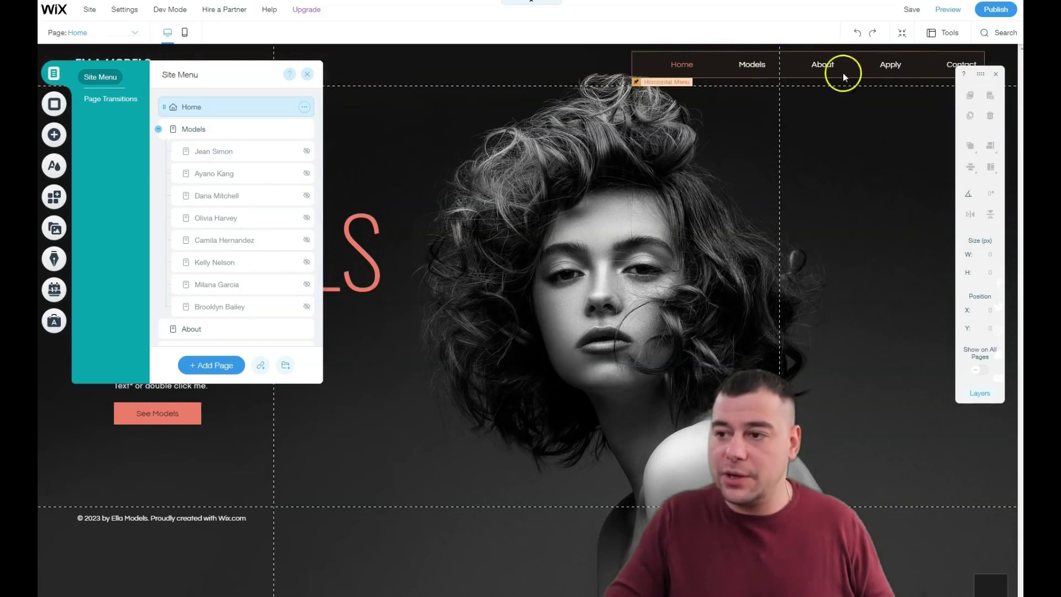
# - Preview the site, checking its Models, About and Home pages, and return to the editor
pyautogui.click(946, 11)
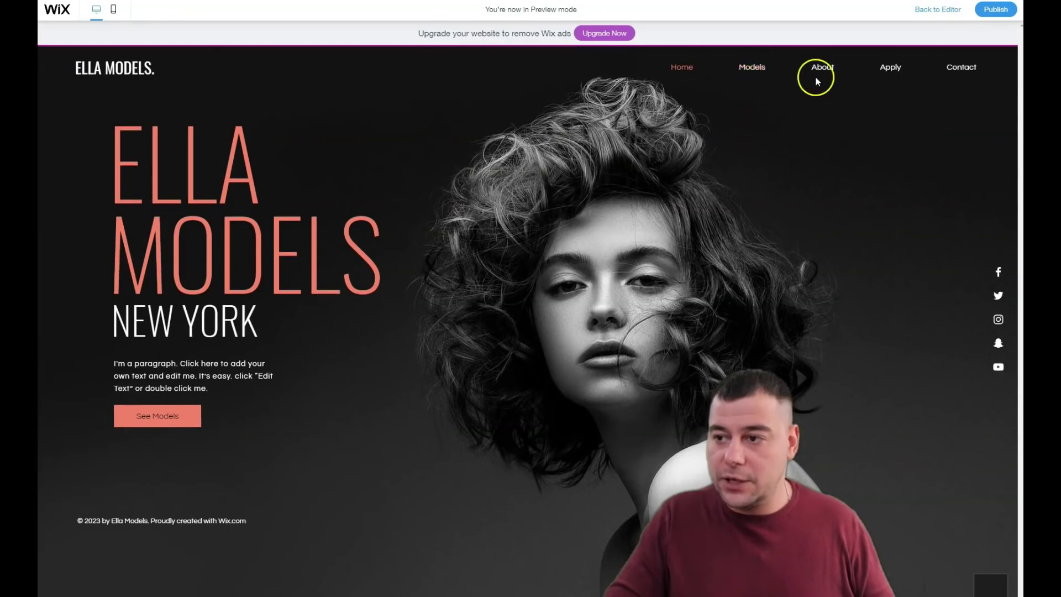
pyautogui.scroll(-10, 449, 362)
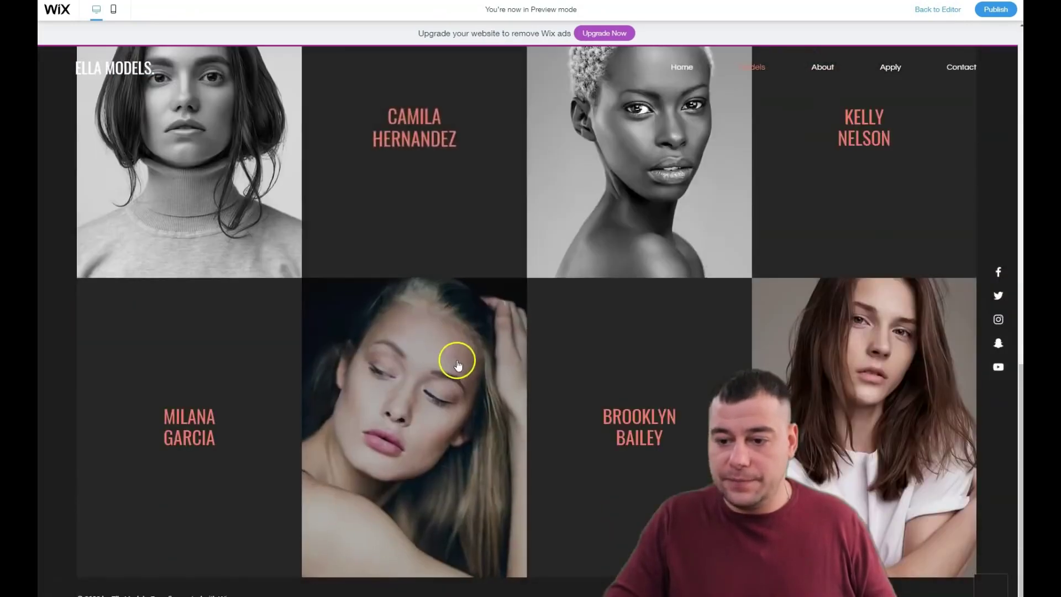
pyautogui.scroll(10, 457, 365)
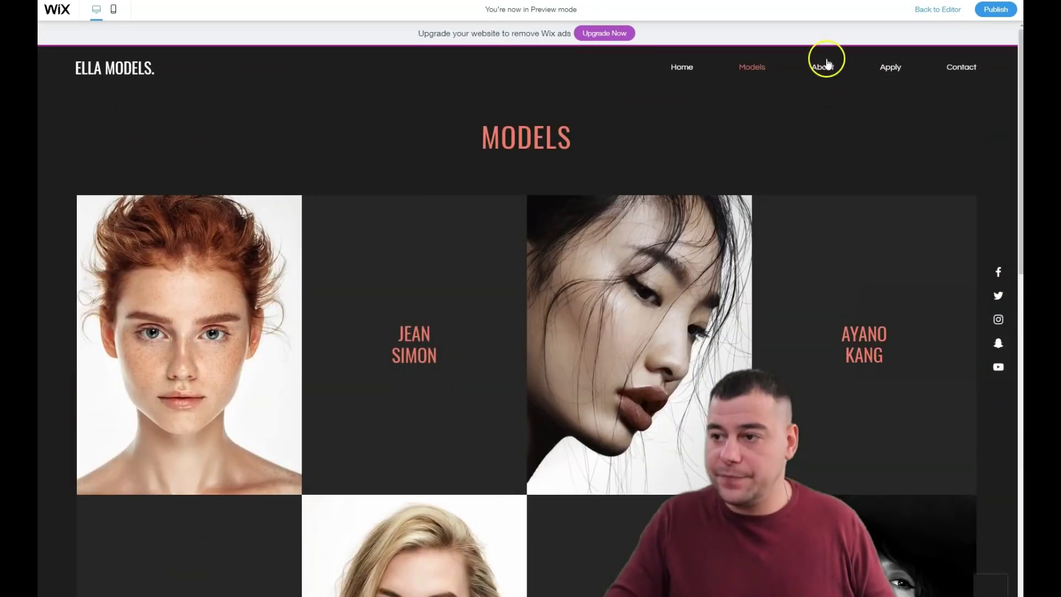
pyautogui.click(823, 68)
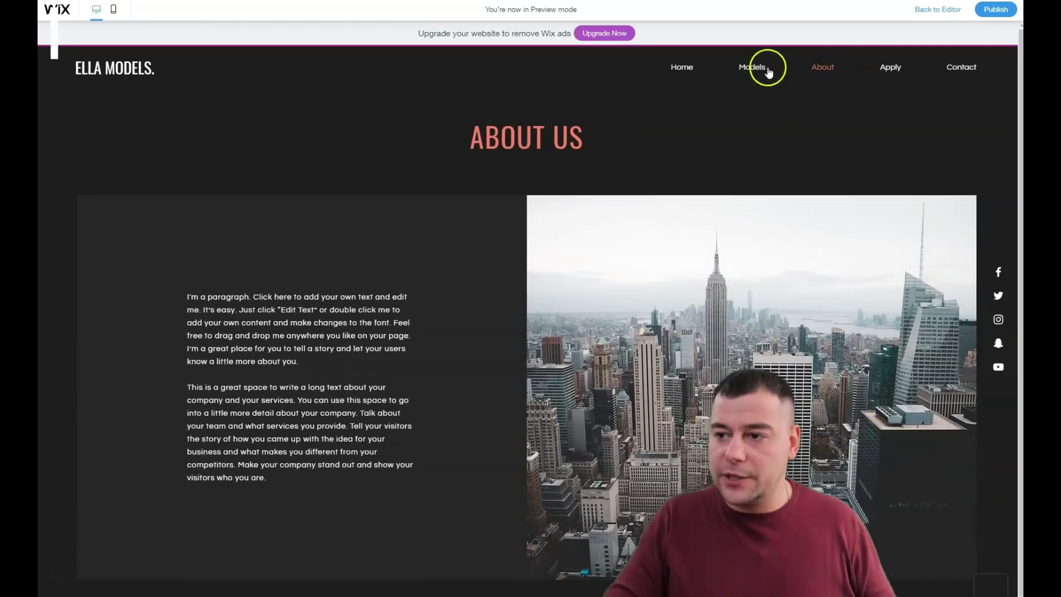
pyautogui.click(685, 69)
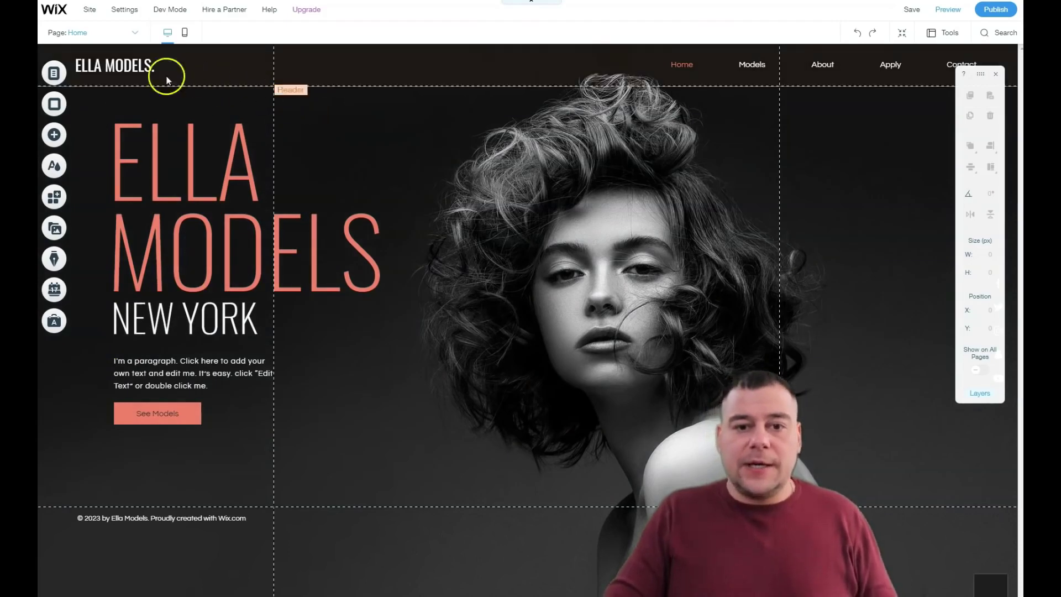
# - Open the page settings for the Home page from the site's page list
pyautogui.click(54, 77)
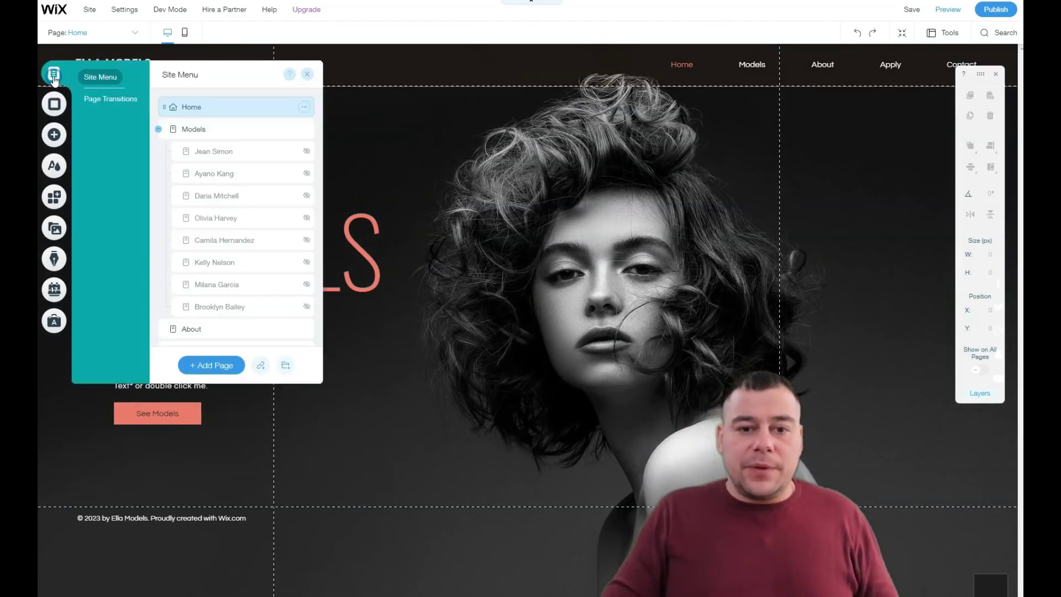
pyautogui.click(303, 108)
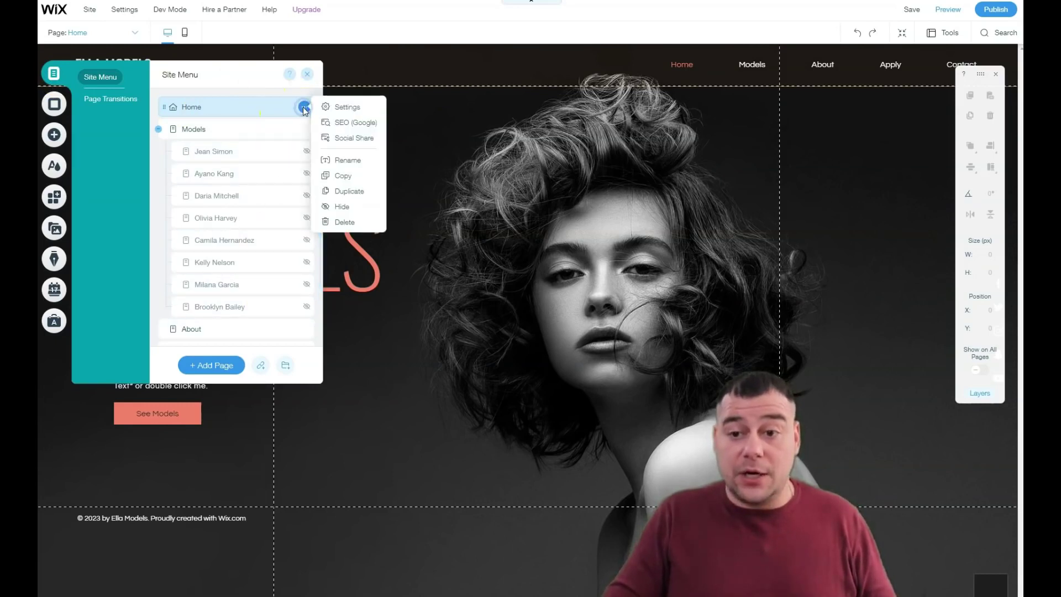
pyautogui.click(339, 108)
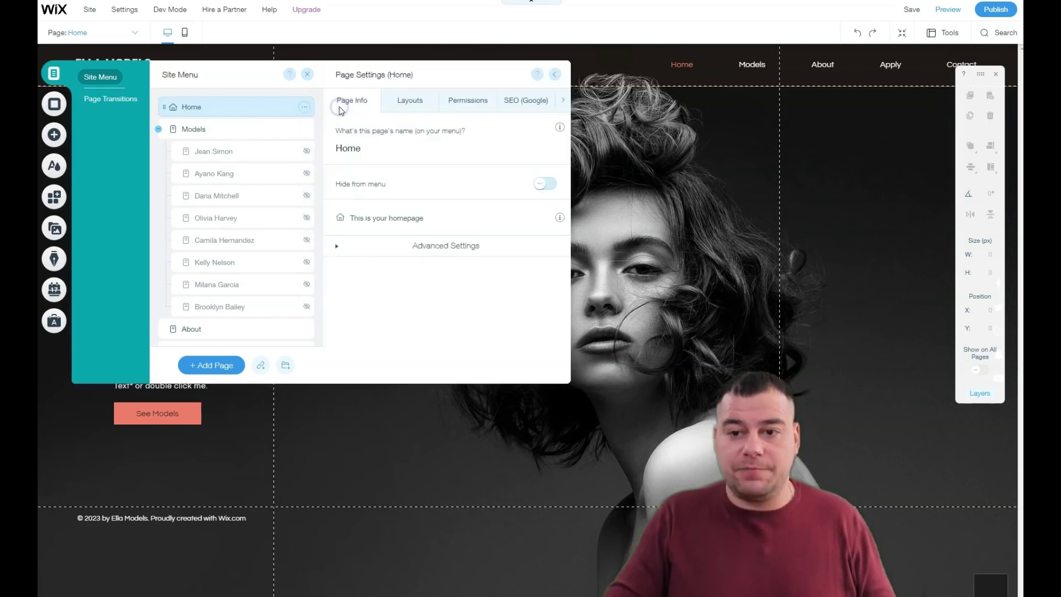
# - Examine the Home page's layout, viewing permission and Google SEO settings
pyautogui.click(405, 103)
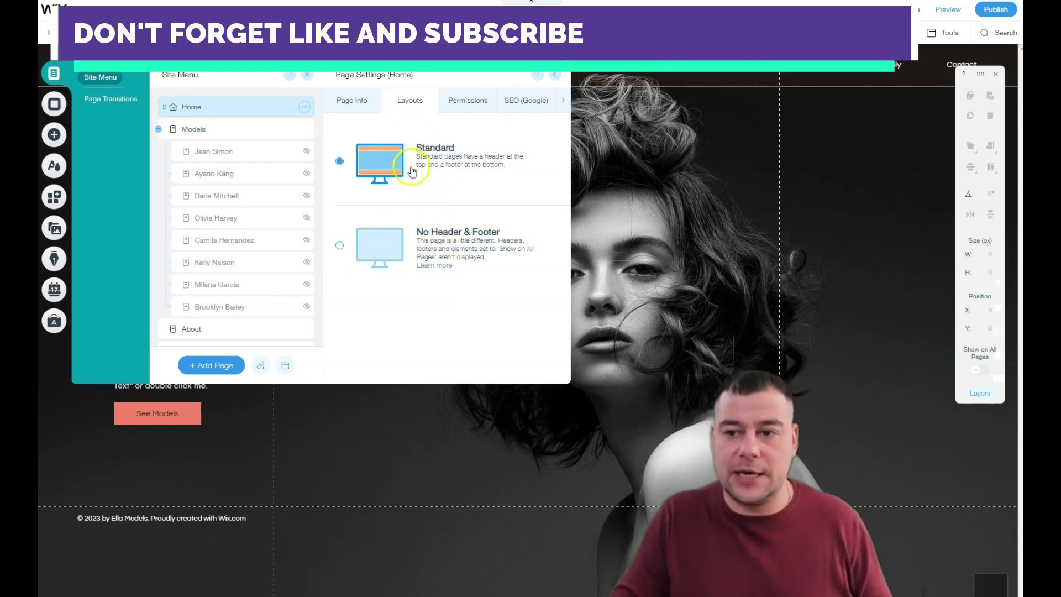
pyautogui.click(468, 101)
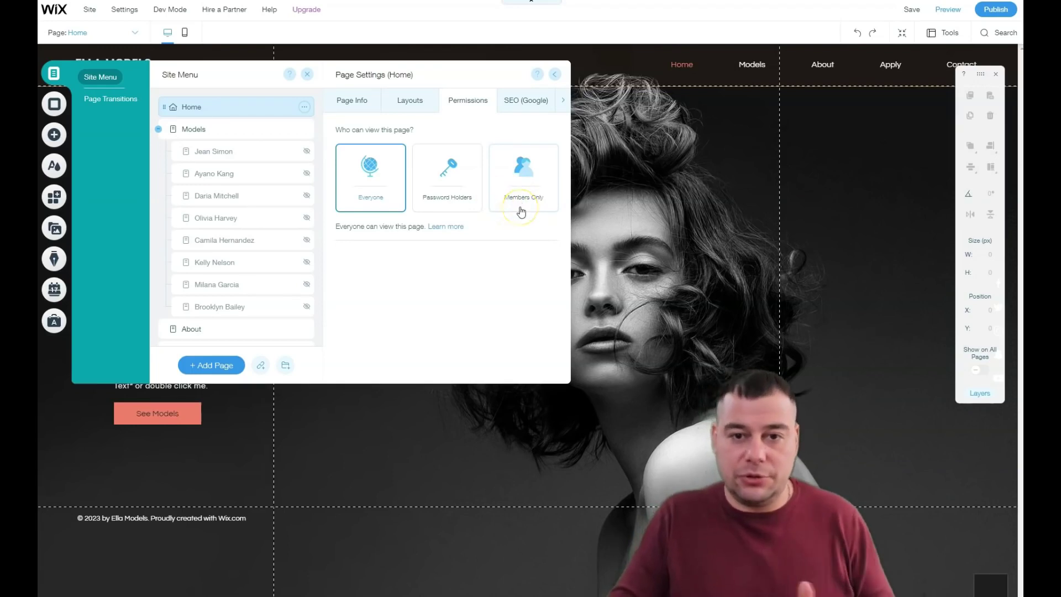
pyautogui.click(535, 101)
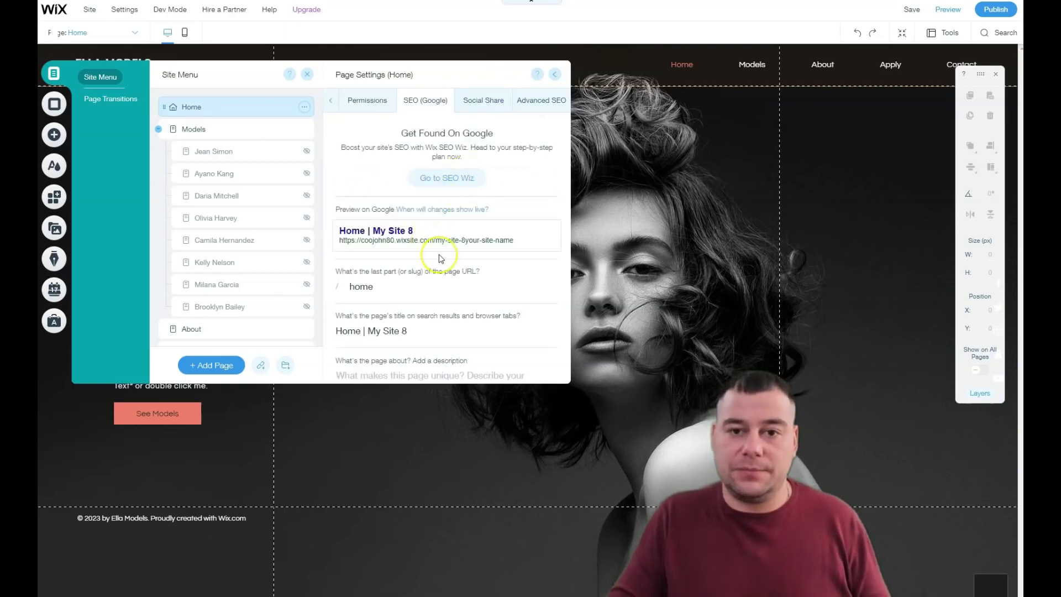
pyautogui.scroll(-2, 442, 254)
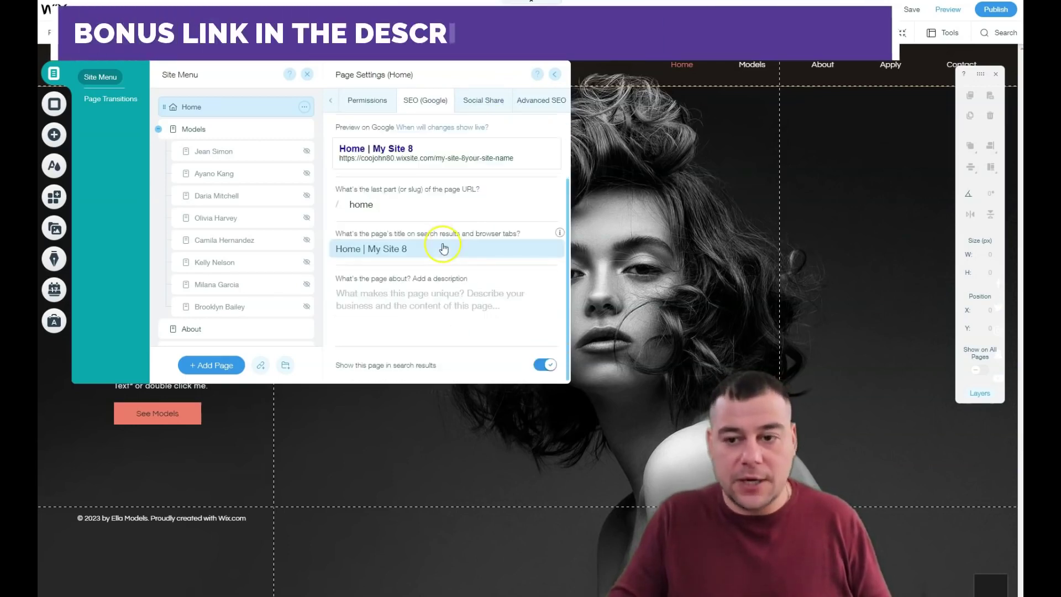
pyautogui.scroll(2, 445, 249)
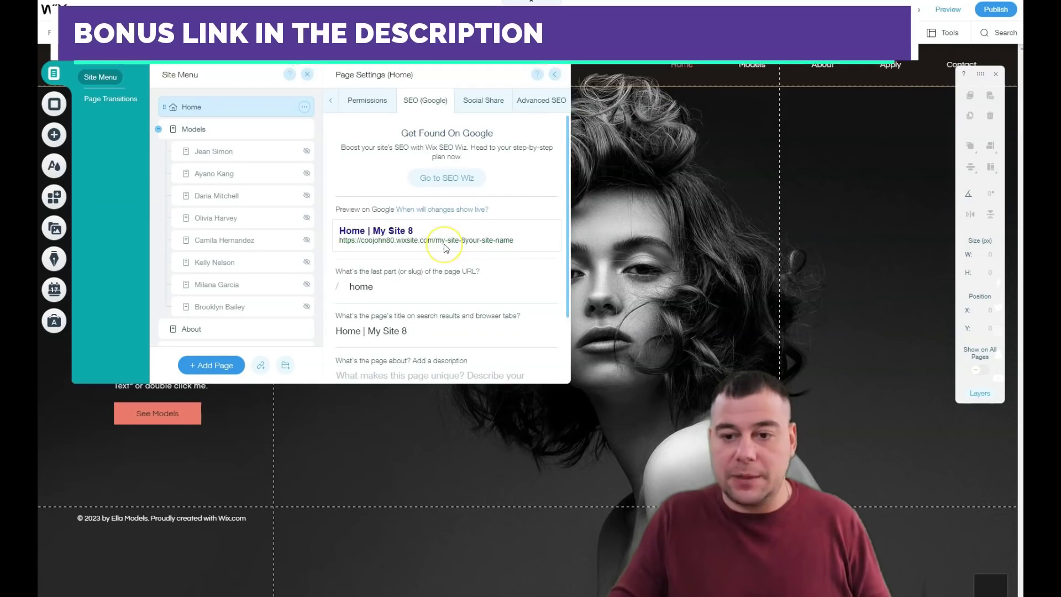
# - Review the Home page's social share settings, and close the page settings and the site's page list
pyautogui.click(476, 102)
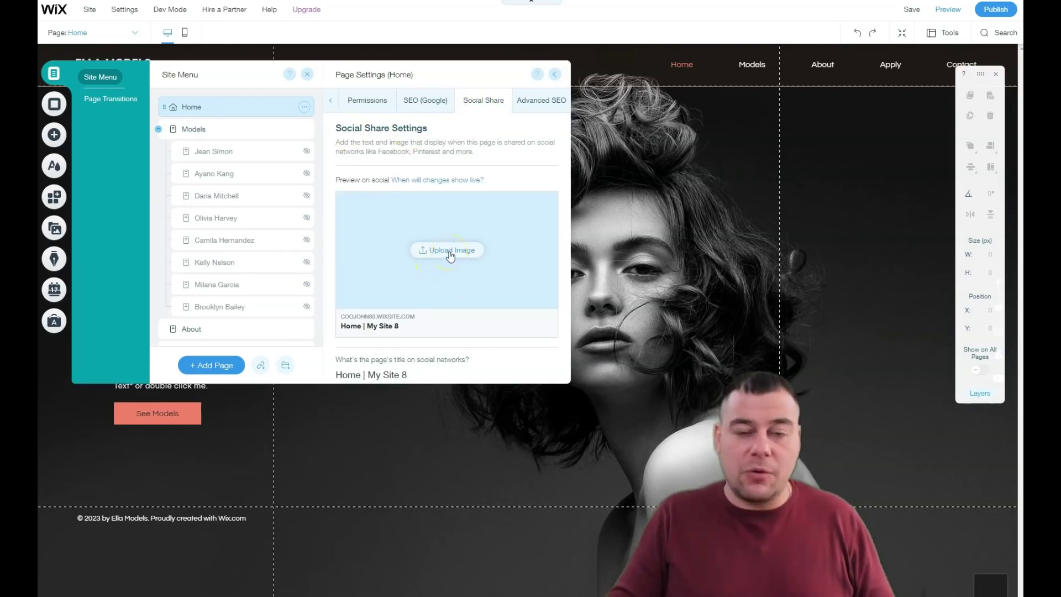
pyautogui.click(455, 287)
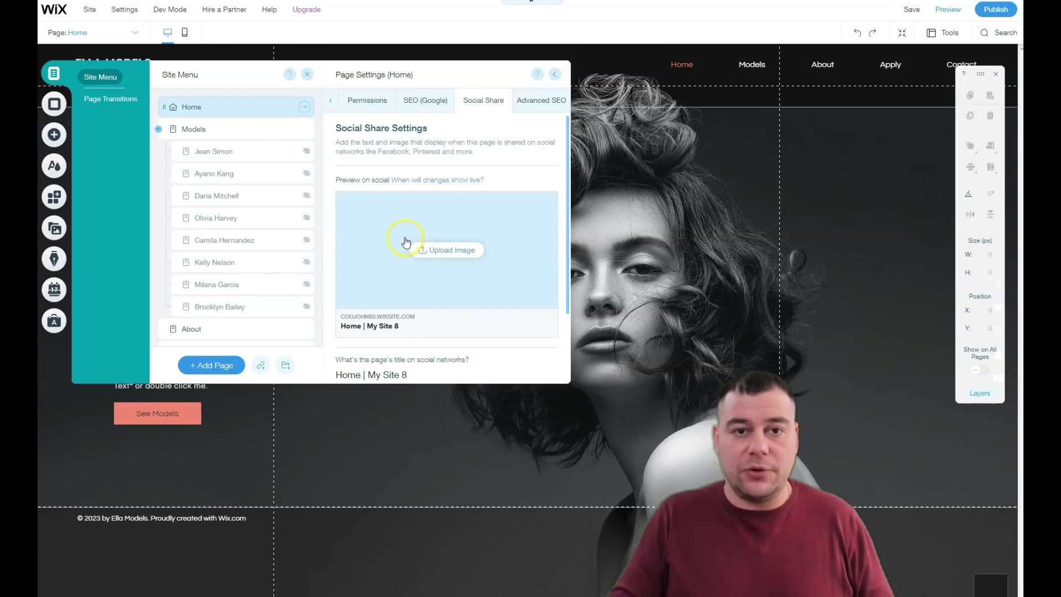
pyautogui.click(460, 194)
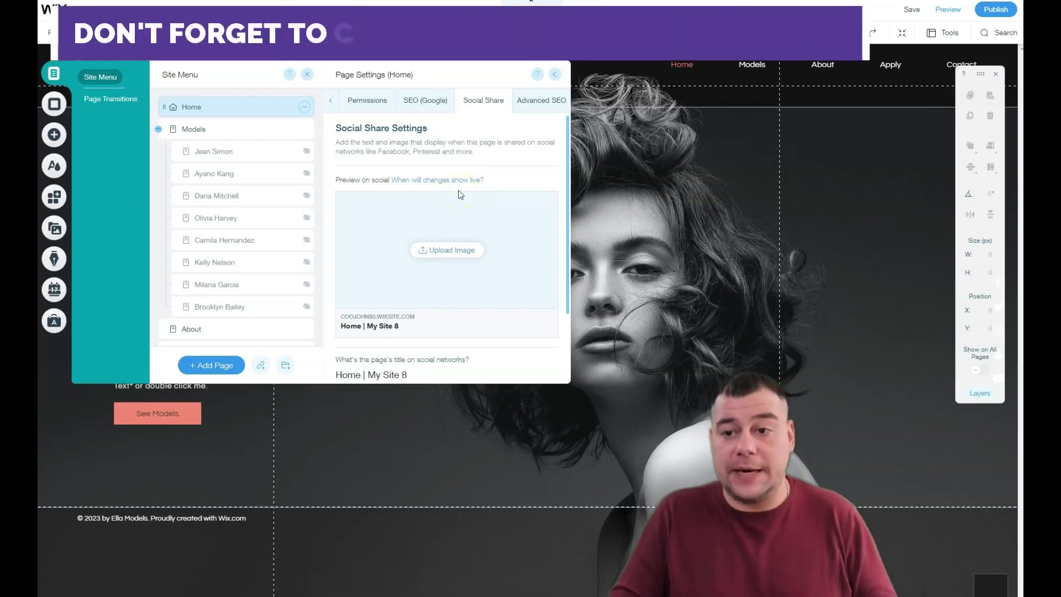
pyautogui.click(266, 111)
pyautogui.click(60, 80)
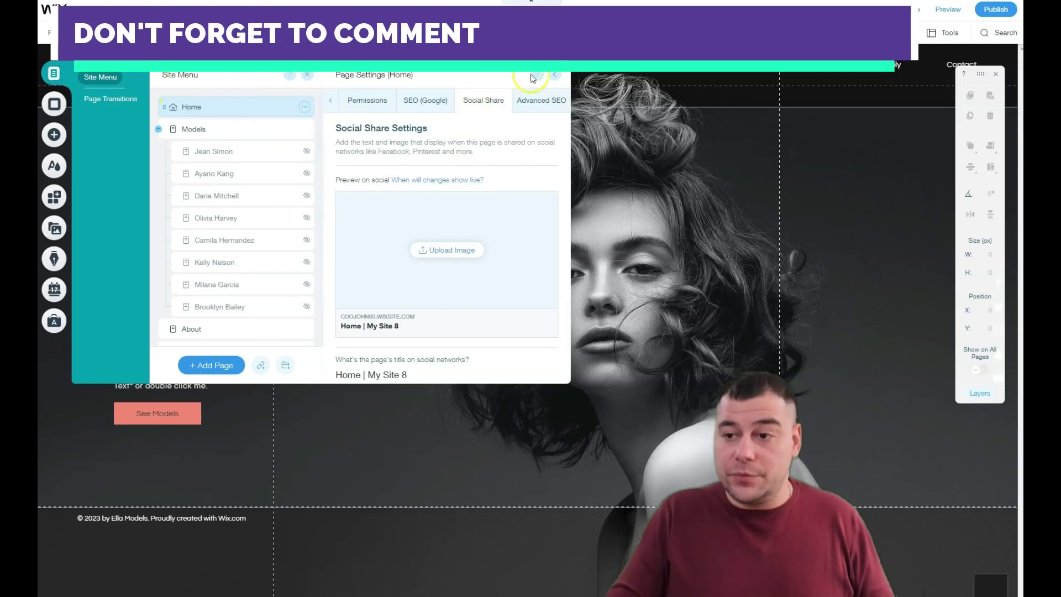
pyautogui.click(553, 76)
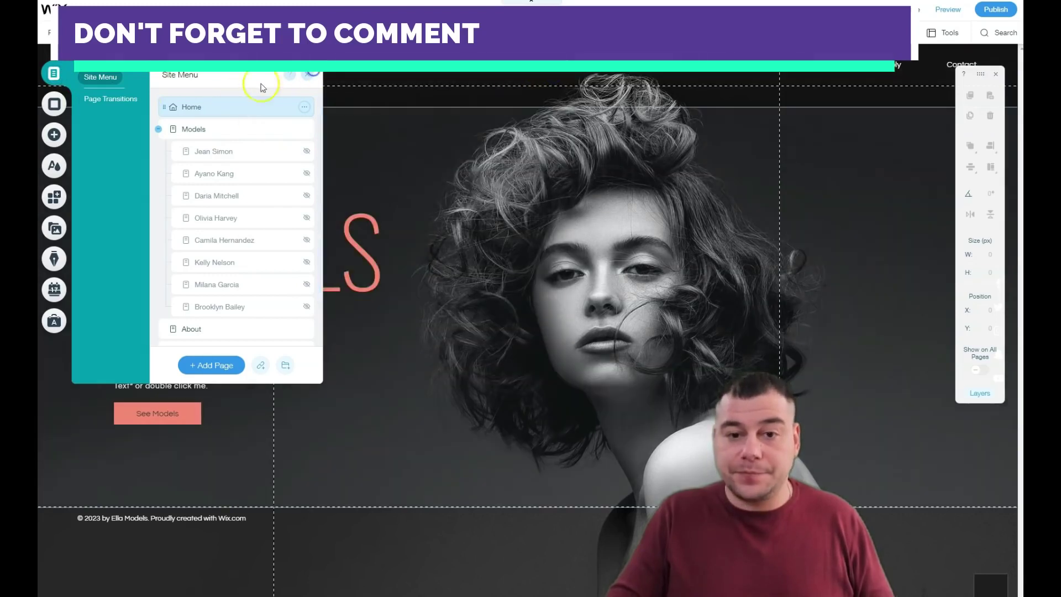
pyautogui.click(308, 77)
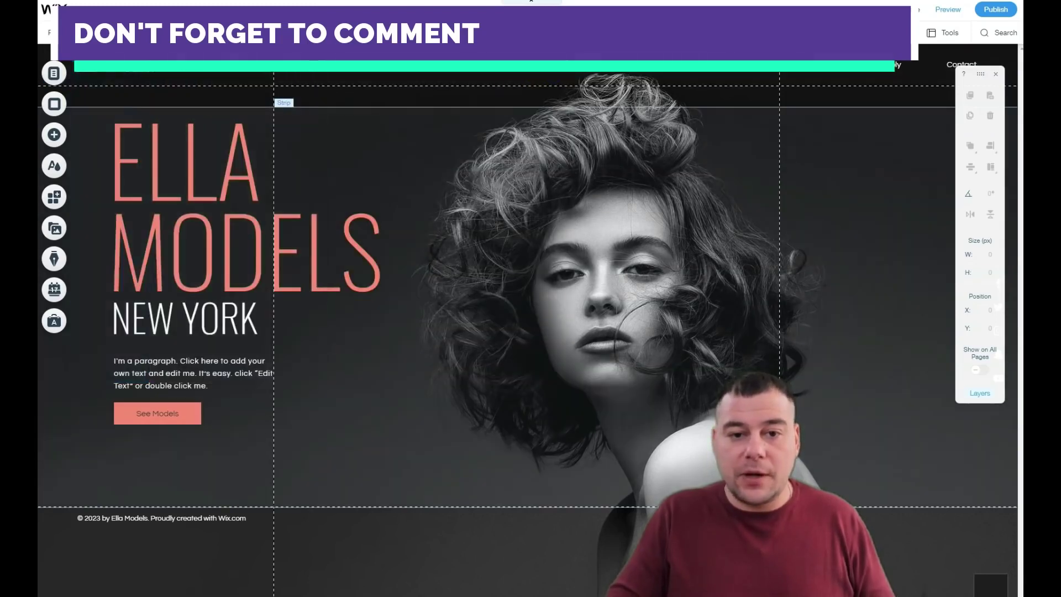
# - Open the site's color themes and preview the first featured themes on the Home page
pyautogui.click(55, 168)
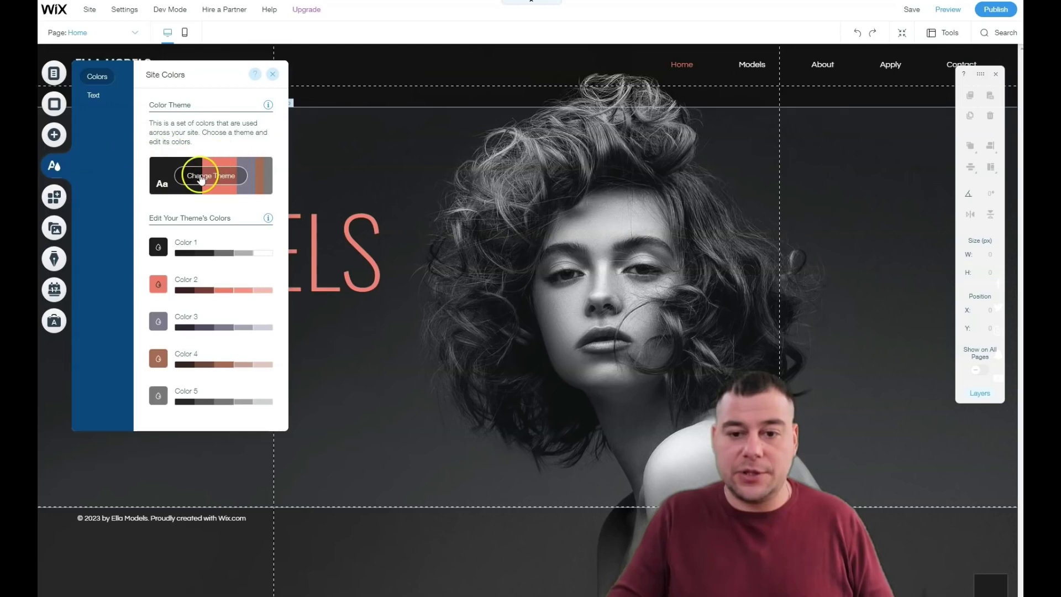
pyautogui.click(200, 177)
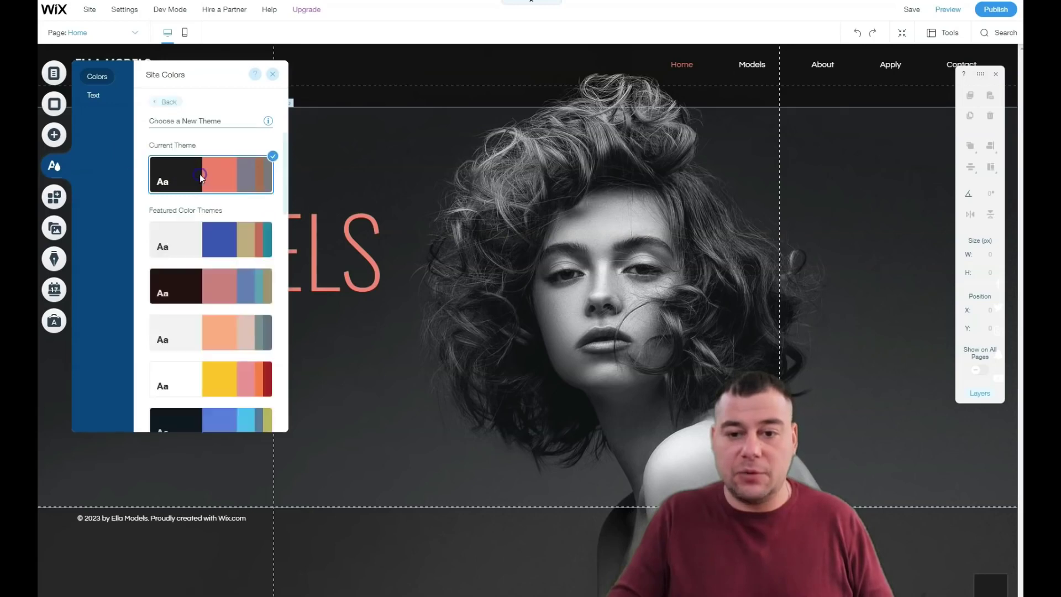
pyautogui.click(189, 242)
pyautogui.click(193, 279)
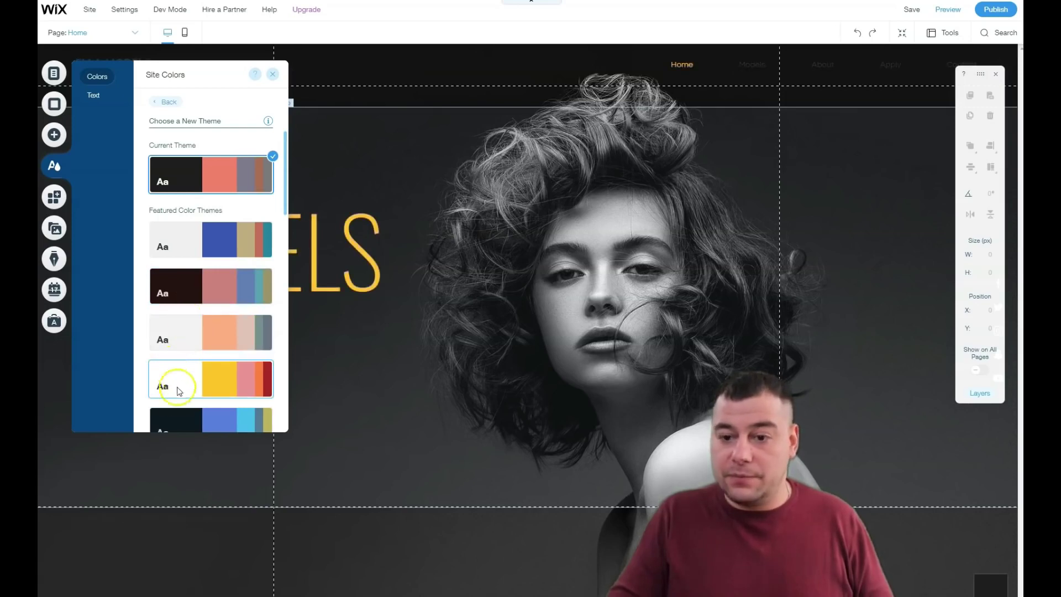
pyautogui.click(181, 422)
pyautogui.scroll(-5, 185, 289)
pyautogui.click(184, 267)
pyautogui.click(180, 366)
pyautogui.click(176, 400)
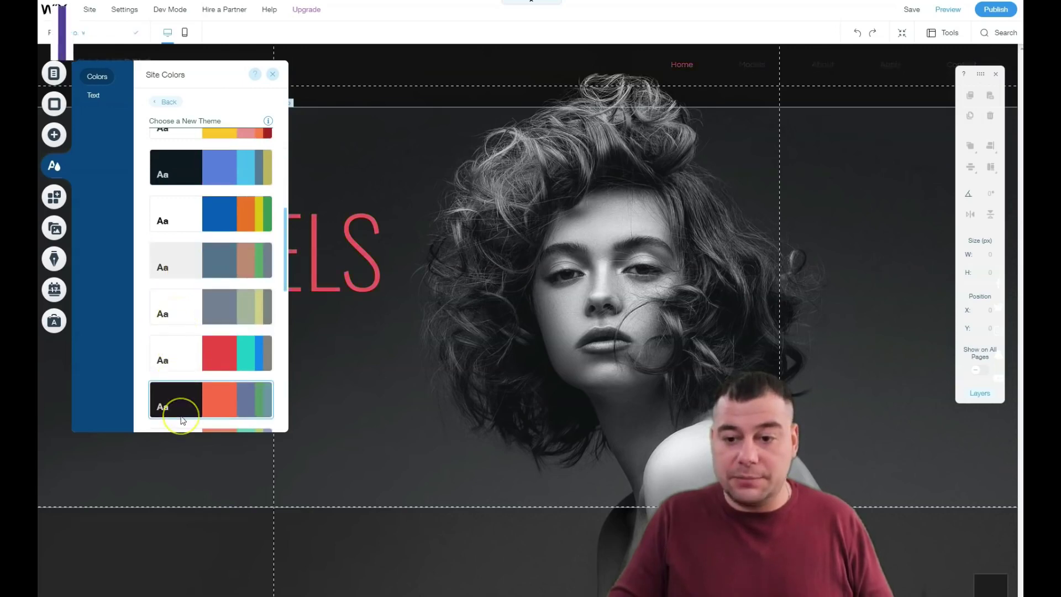
# - Preview the remaining featured color themes on the Home page, through to the end of the theme list
pyautogui.scroll(-4, 183, 360)
pyautogui.click(192, 334)
pyautogui.click(185, 284)
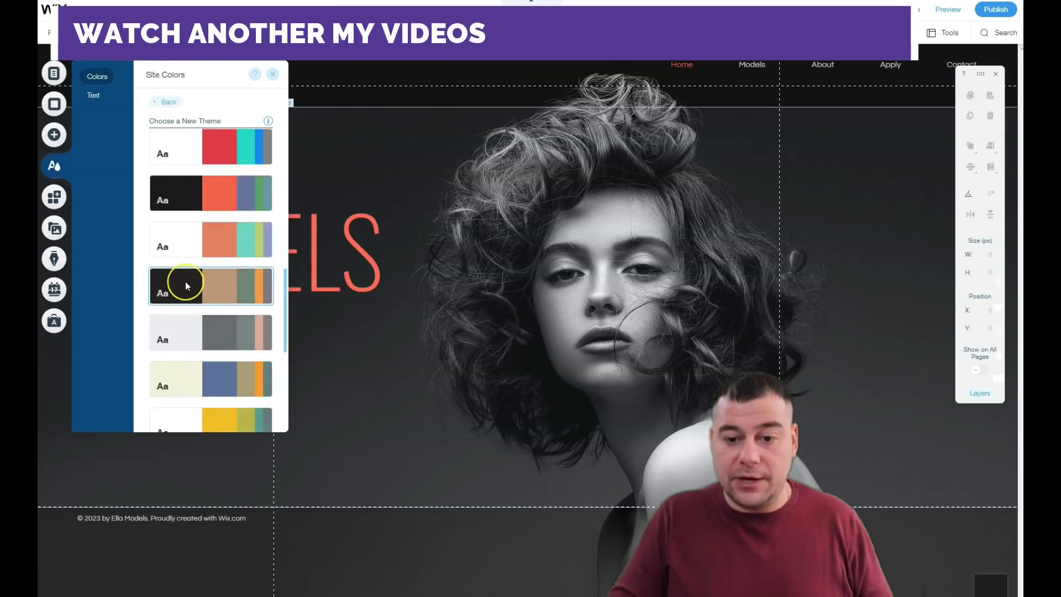
pyautogui.click(192, 336)
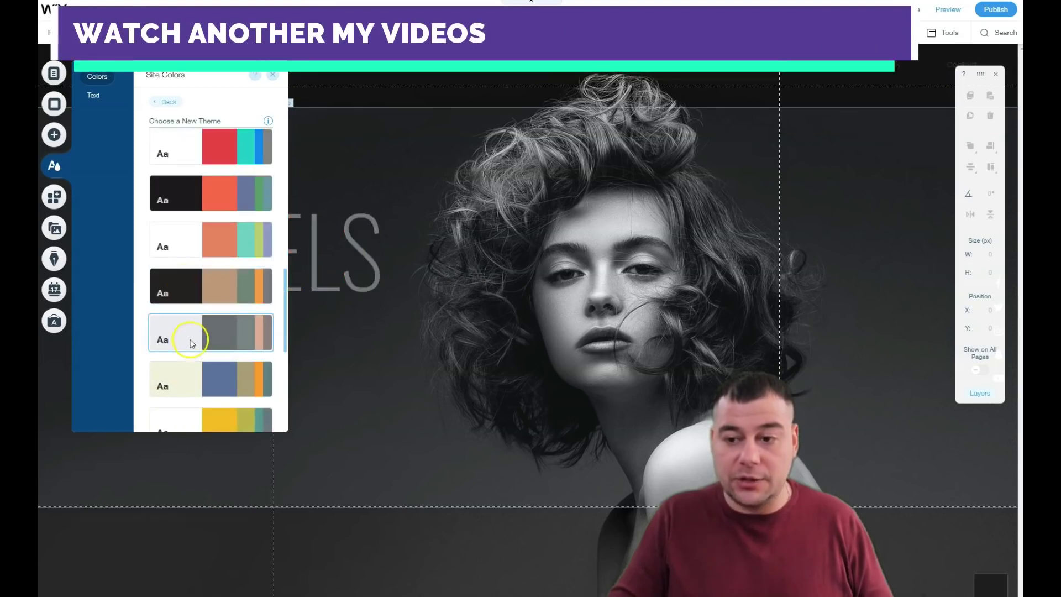
pyautogui.scroll(-2, 188, 331)
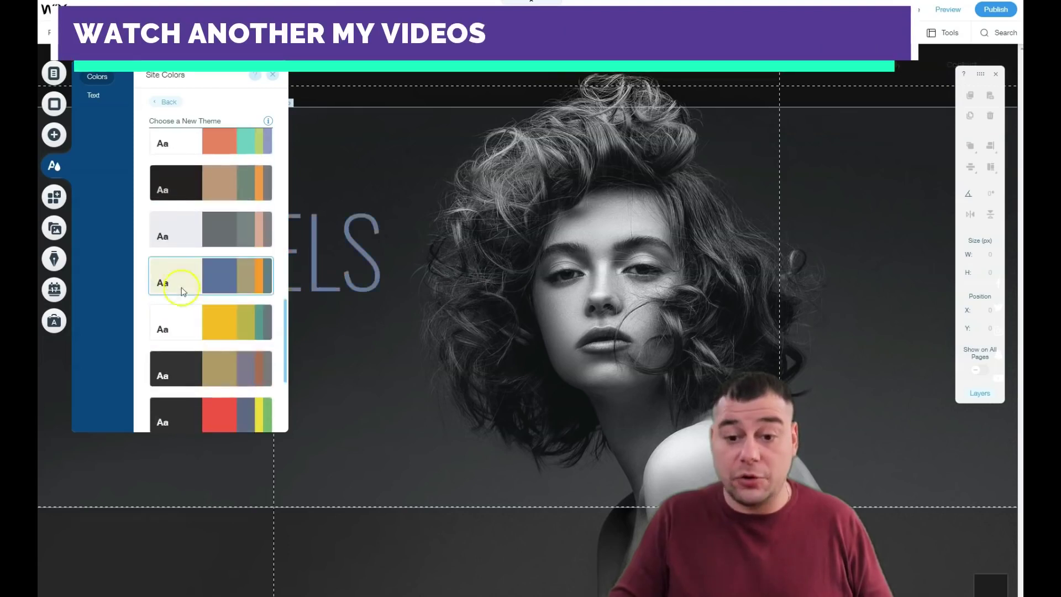
pyautogui.click(185, 325)
pyautogui.scroll(-1, 187, 326)
pyautogui.click(184, 323)
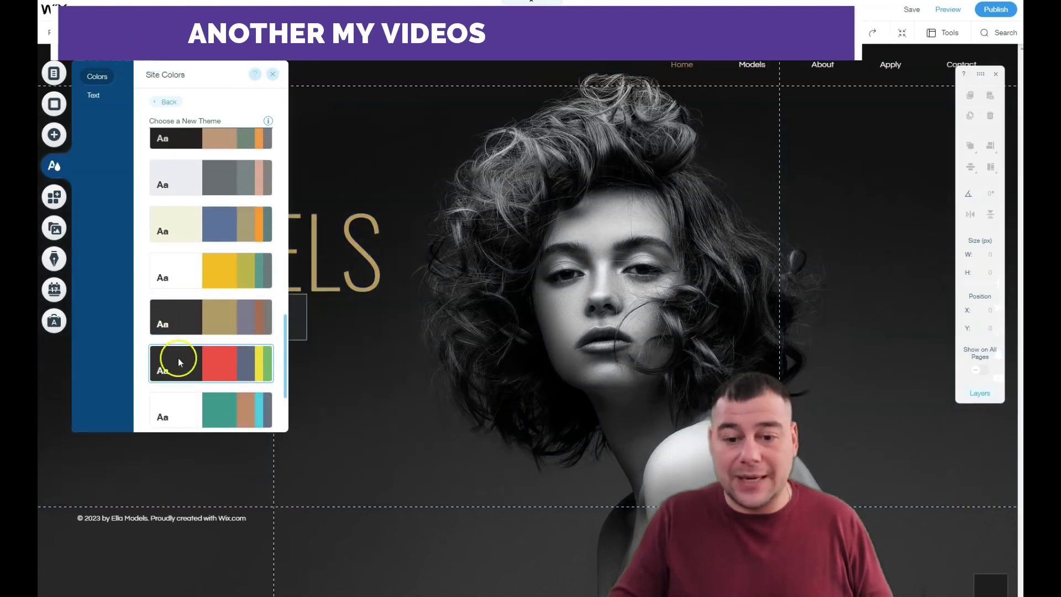
pyautogui.click(178, 357)
pyautogui.scroll(-2, 178, 357)
pyautogui.click(193, 308)
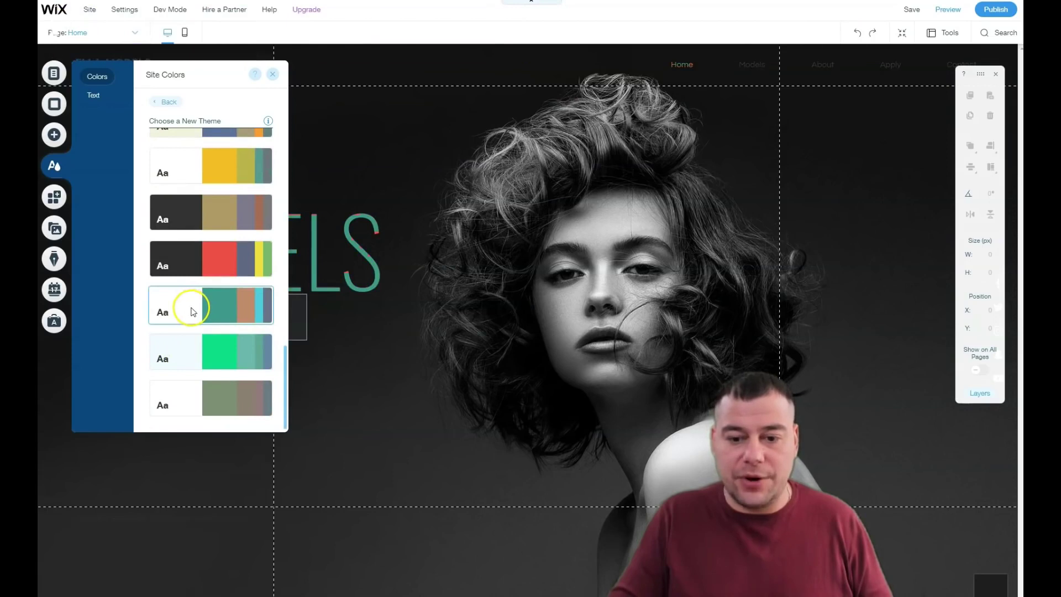
pyautogui.click(185, 401)
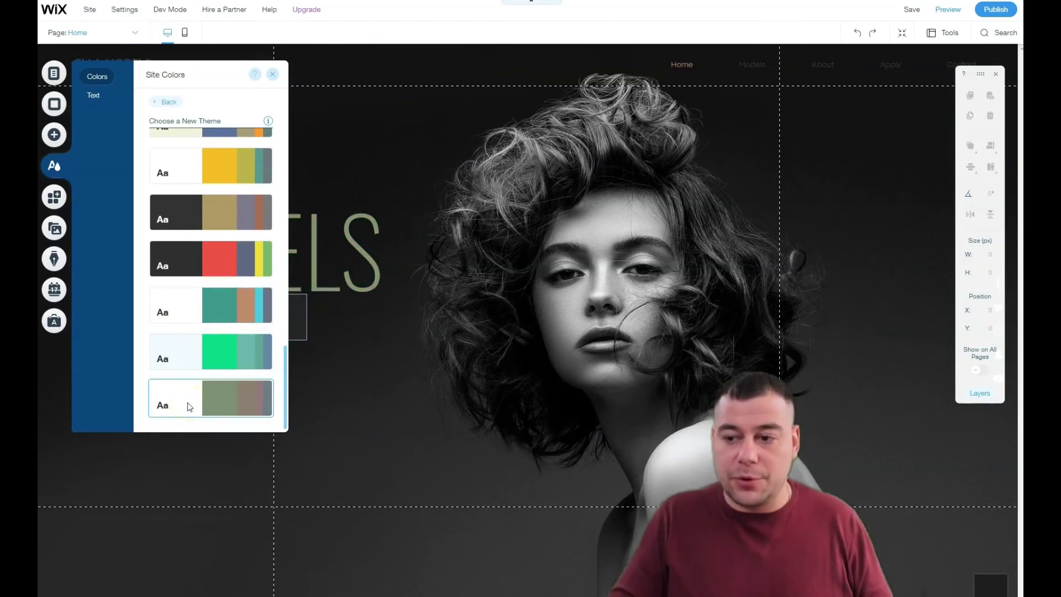
pyautogui.scroll(10, 210, 246)
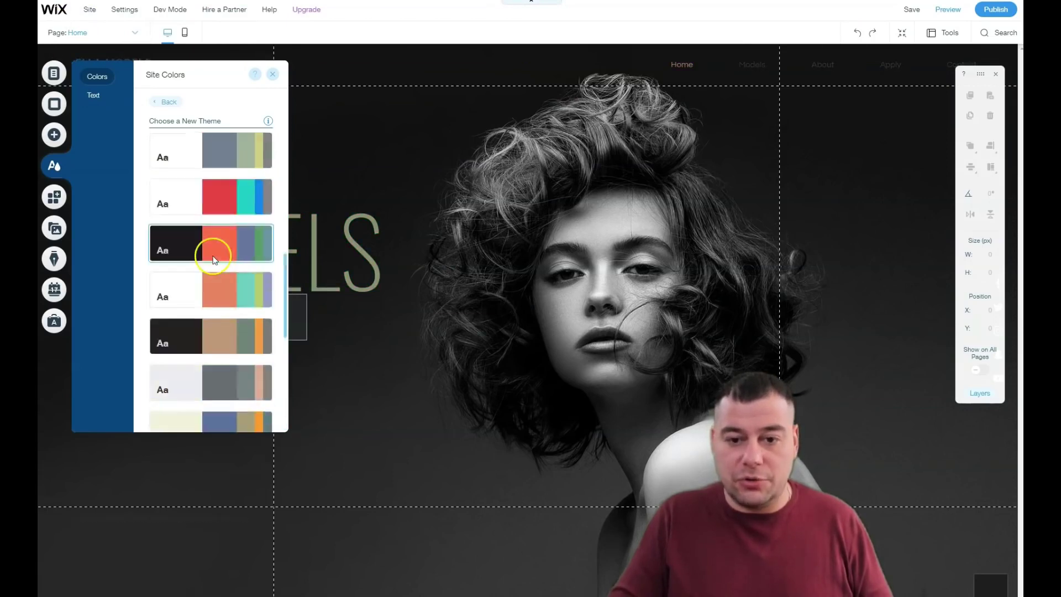
# - Apply the featured color theme of white, slate grey and muted green to the site and close the site colors
pyautogui.click(182, 184)
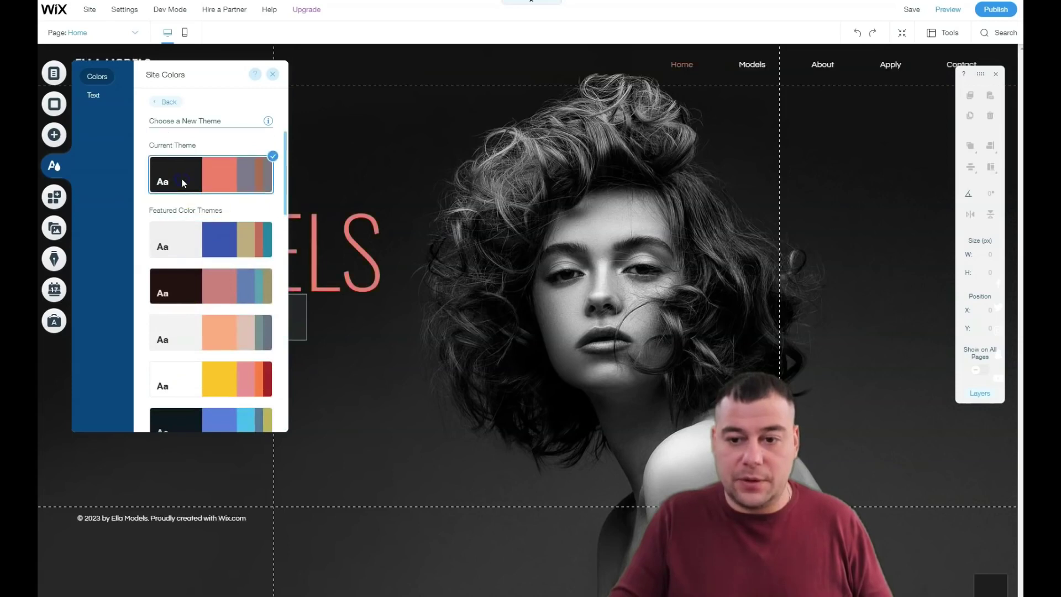
pyautogui.click(184, 237)
pyautogui.click(184, 291)
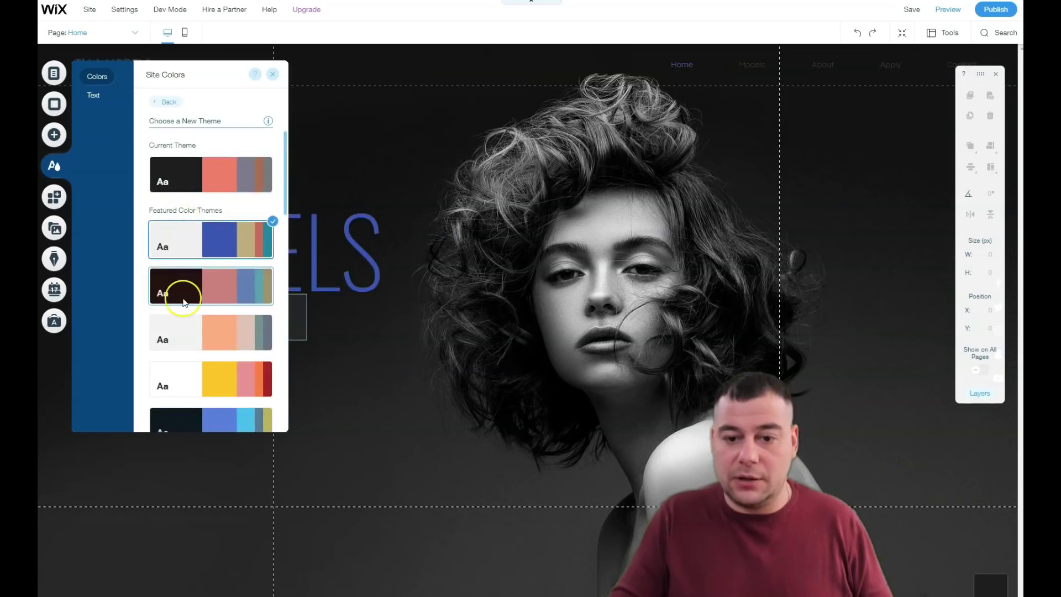
pyautogui.scroll(-5, 184, 342)
pyautogui.click(184, 169)
pyautogui.click(188, 216)
pyautogui.click(185, 307)
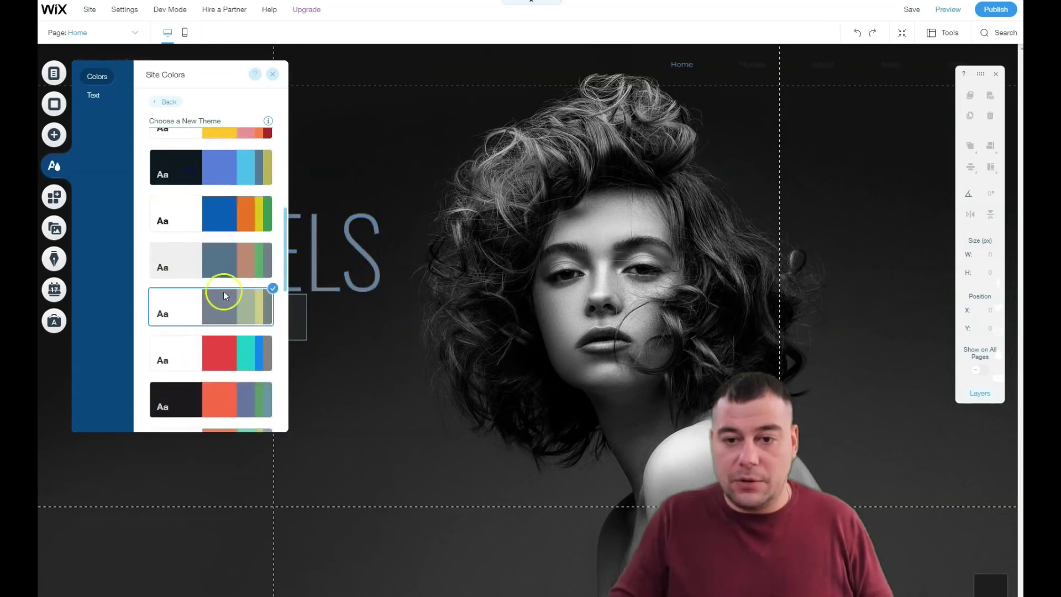
pyautogui.click(275, 73)
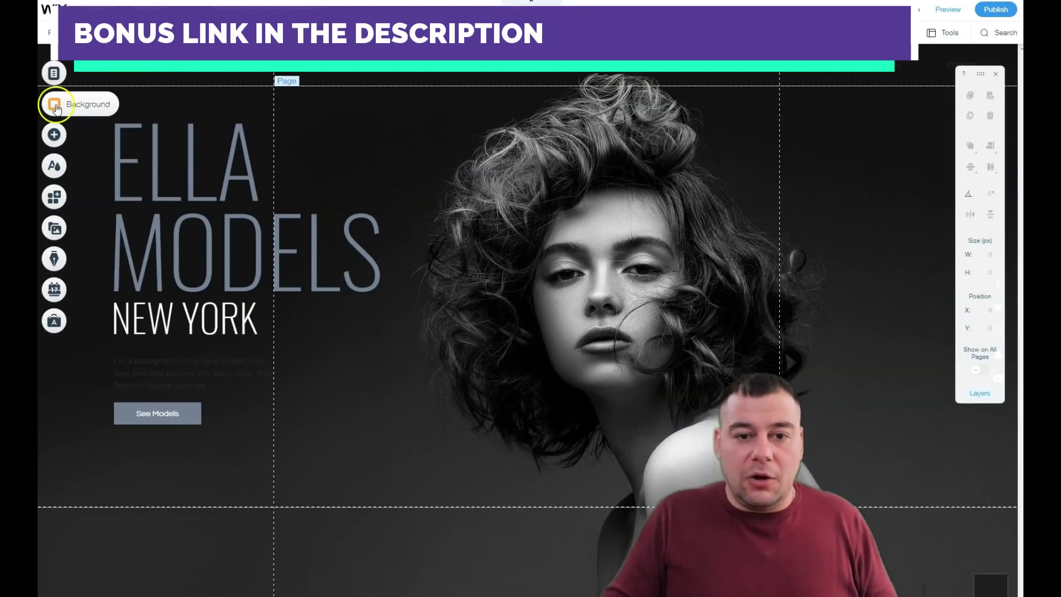
# - View the background choices for the Home page and close them without selecting one
pyautogui.click(56, 106)
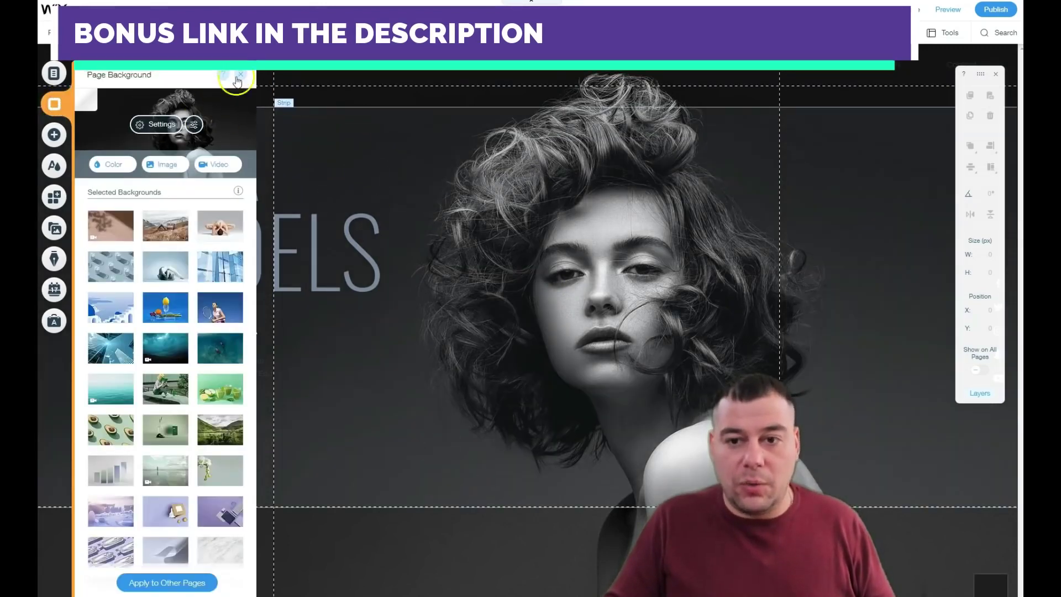
pyautogui.click(241, 76)
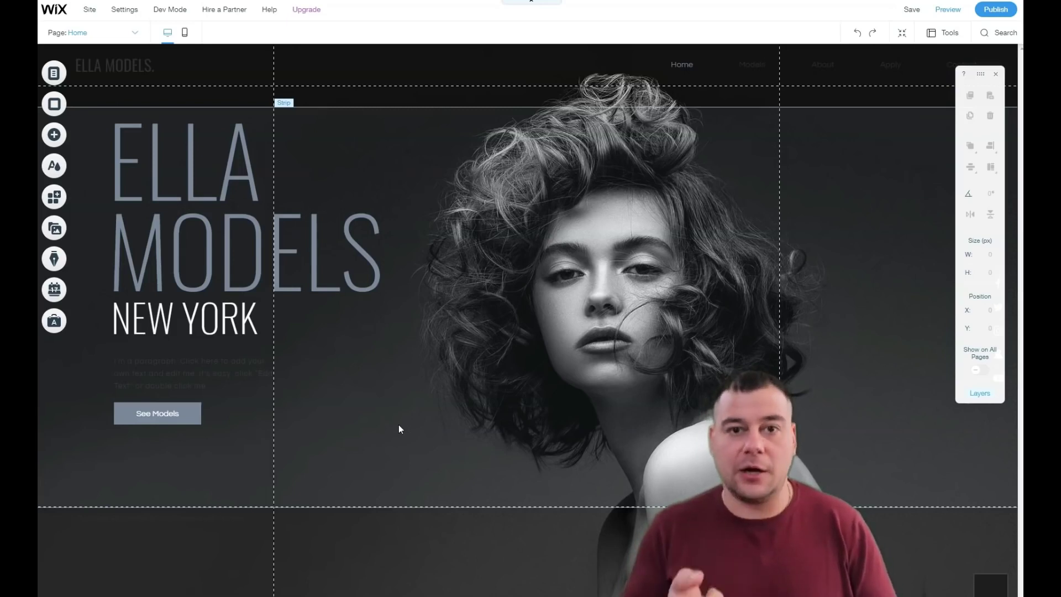
pyautogui.click(367, 368)
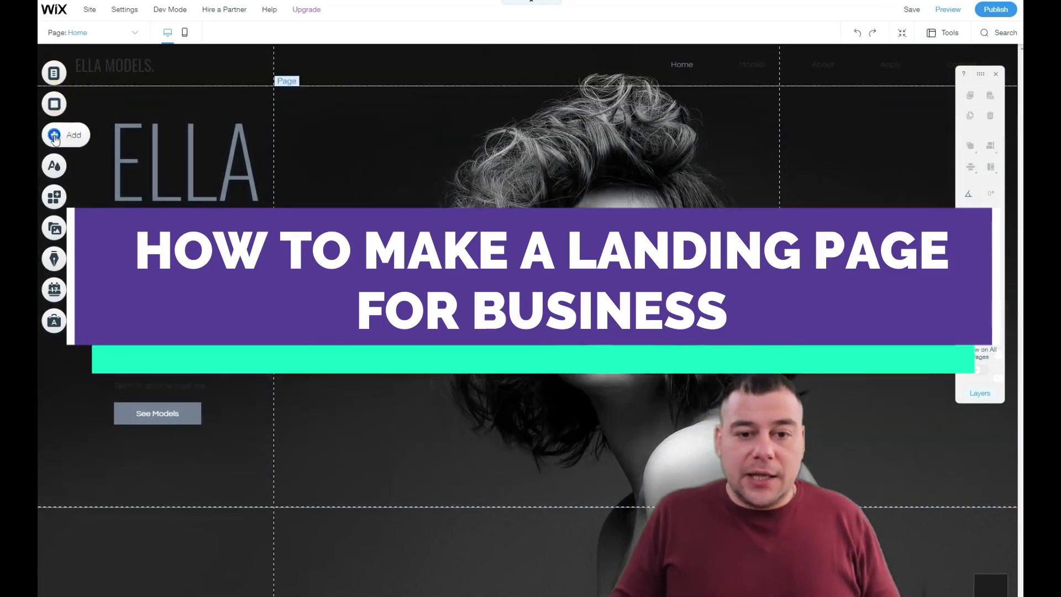
# - Add the "Your Brand" welcome strip to the Home page, directly below the Ella Models hero strip
pyautogui.click(55, 135)
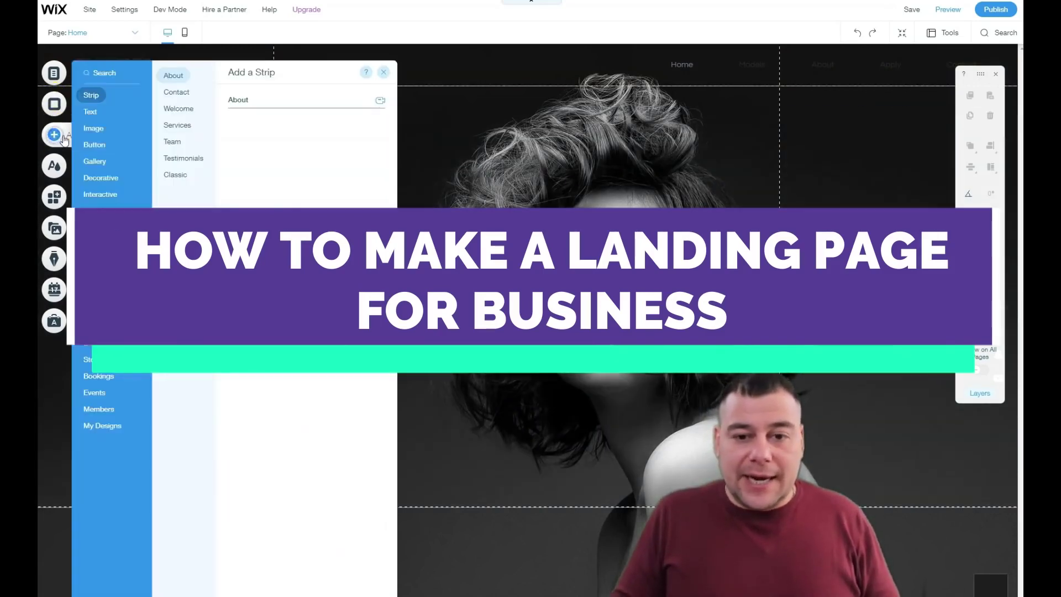
pyautogui.click(95, 132)
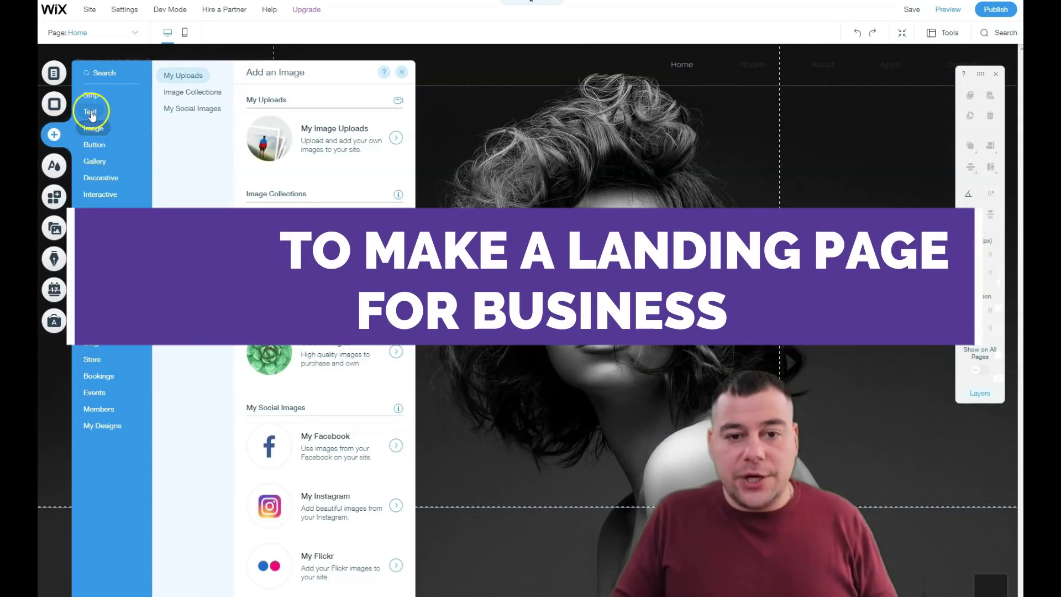
pyautogui.moveTo(92, 119)
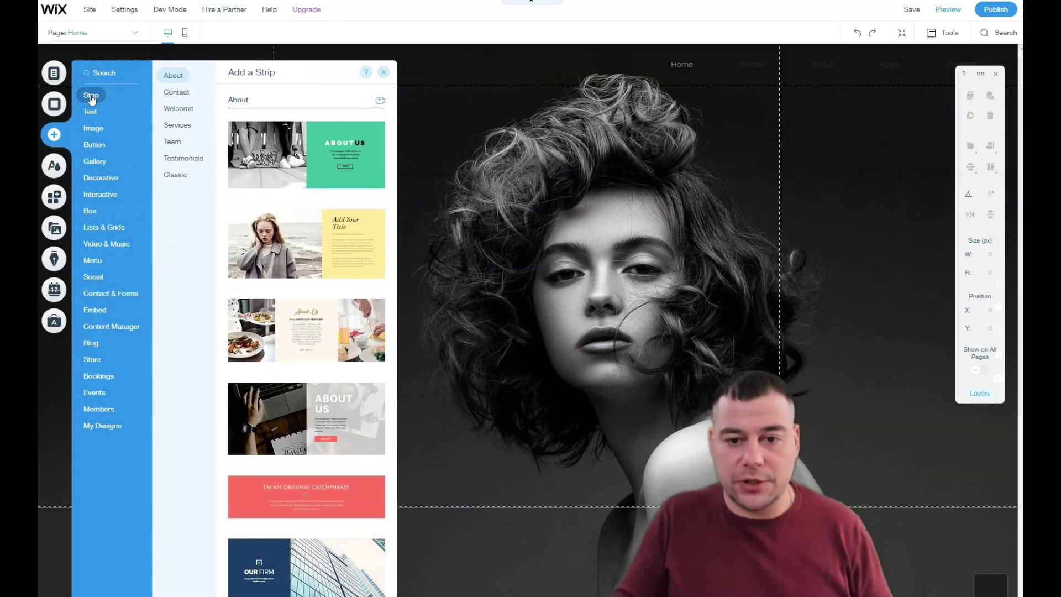
pyautogui.click(176, 94)
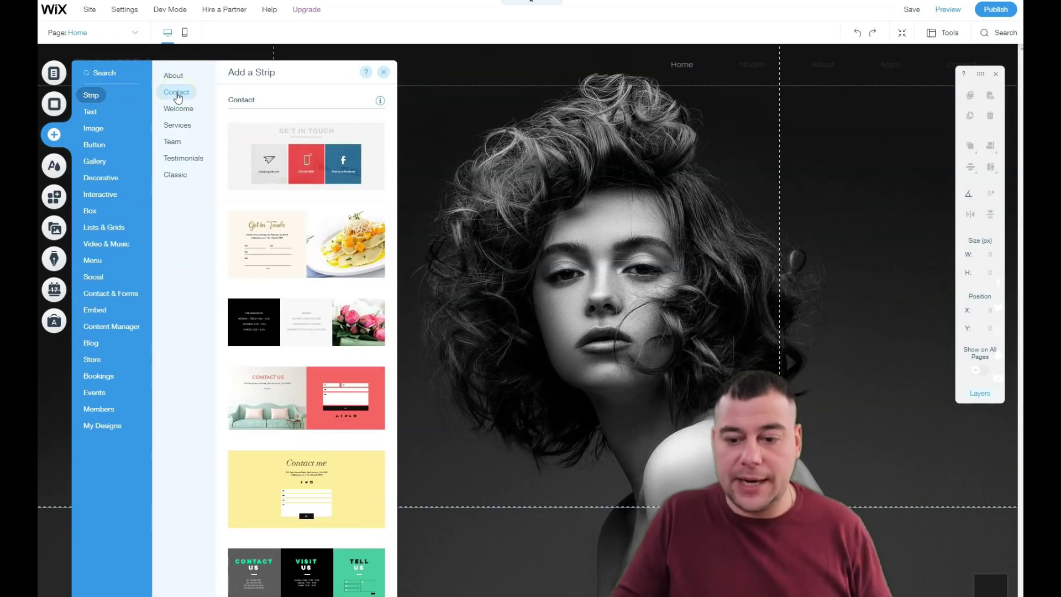
pyautogui.click(176, 115)
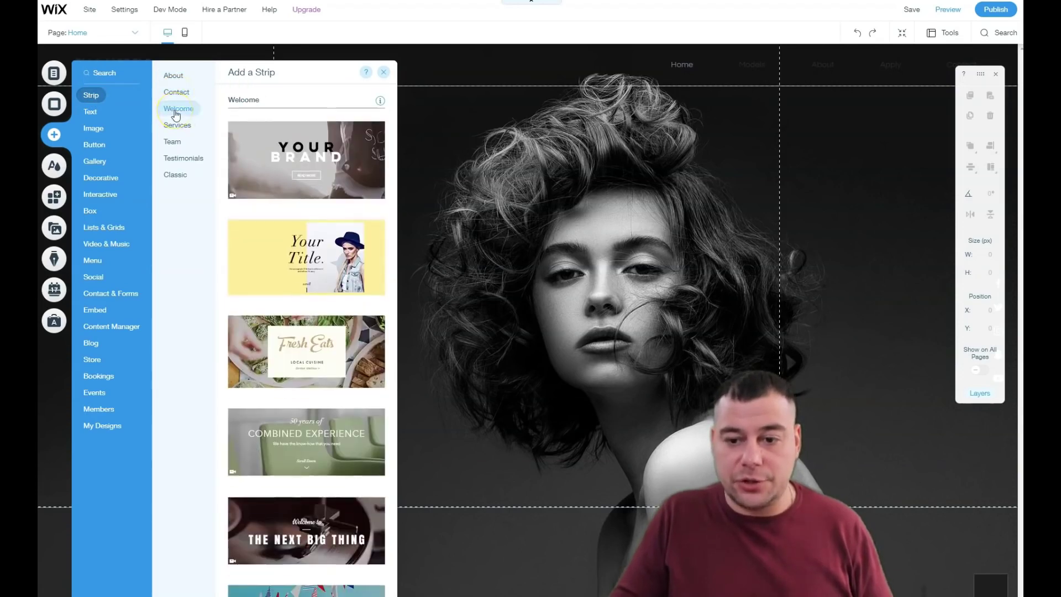
pyautogui.moveTo(267, 150); pyautogui.dragTo(618, 553)
# - Add the "Our Team" strip from the Team category to the Home page, directly below the Ella Models hero strip
pyautogui.click(54, 134)
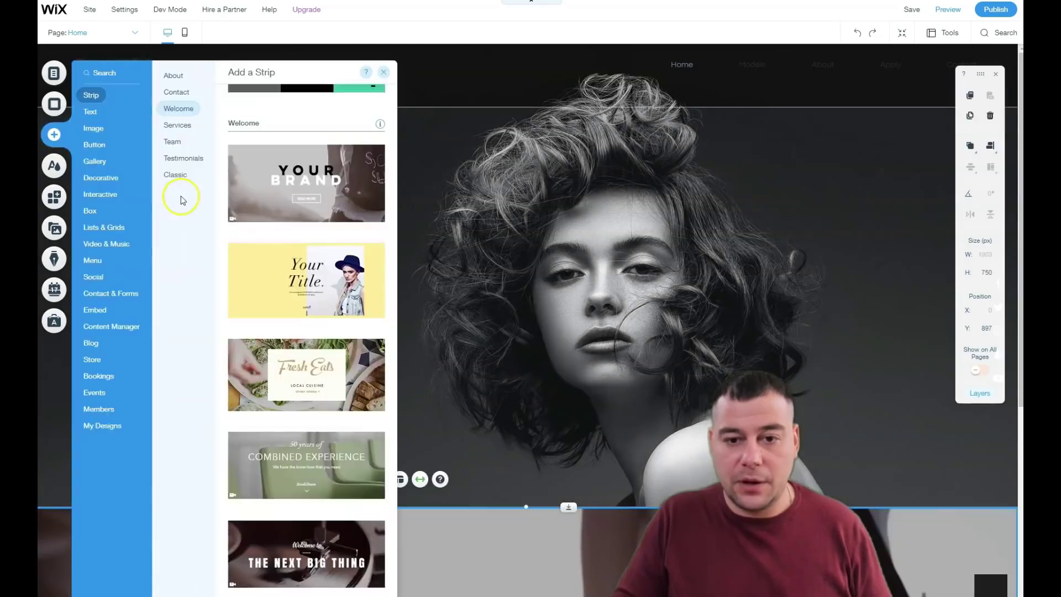
pyautogui.click(172, 142)
pyautogui.moveTo(295, 314); pyautogui.dragTo(465, 438)
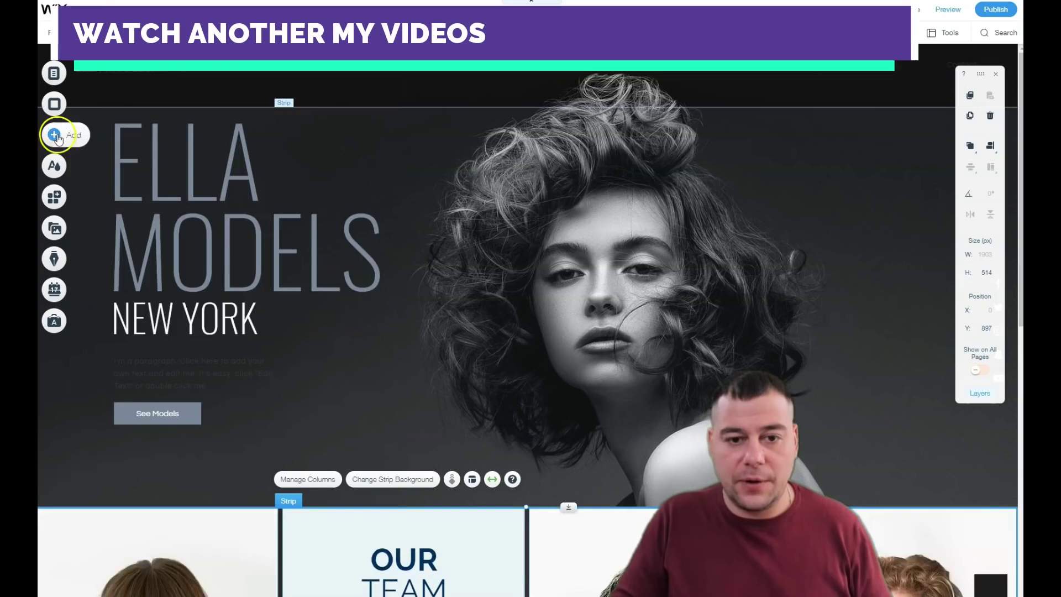
# - Add the testimonial strip with the bearded man's photo and a quote to the Home page, directly below the hero strip
pyautogui.click(54, 134)
pyautogui.click(182, 159)
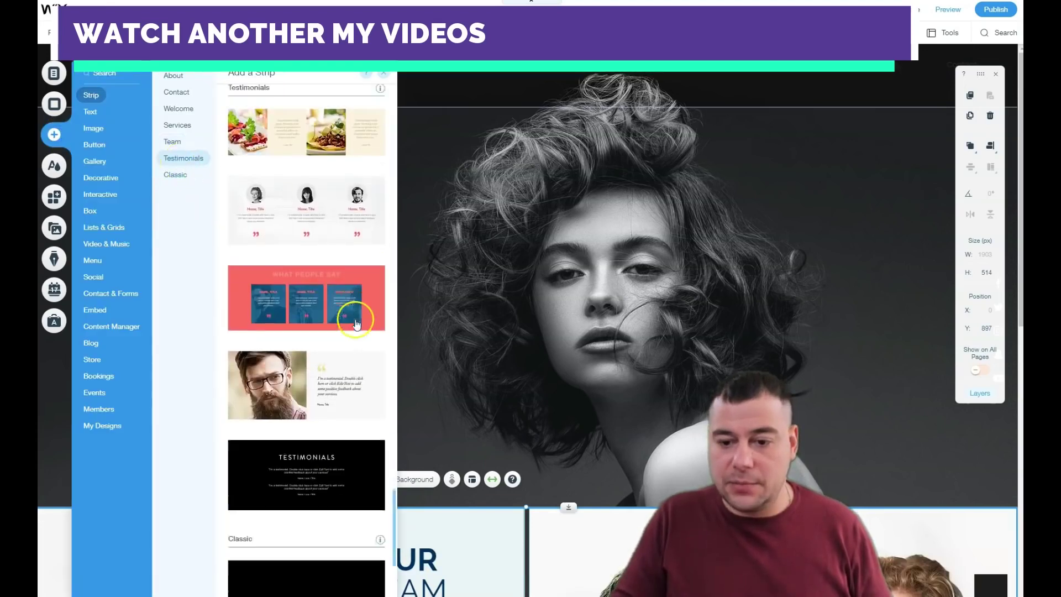
pyautogui.scroll(-3, 302, 206)
pyautogui.moveTo(291, 202); pyautogui.dragTo(429, 356)
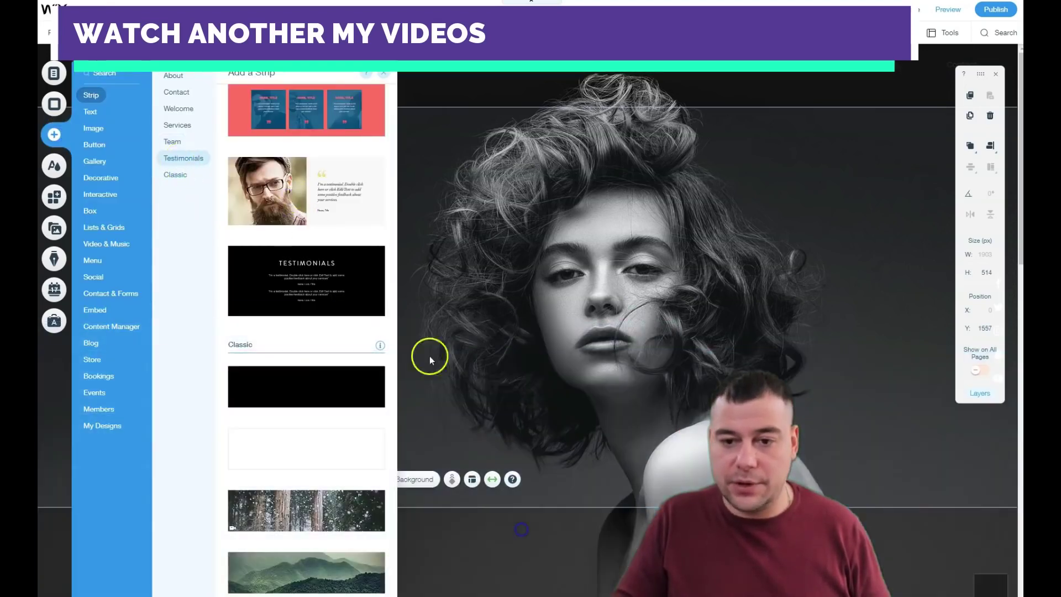
# - Add the Classic strip with the snowy forest video background to the Home page, directly below the hero strip
pyautogui.click(58, 138)
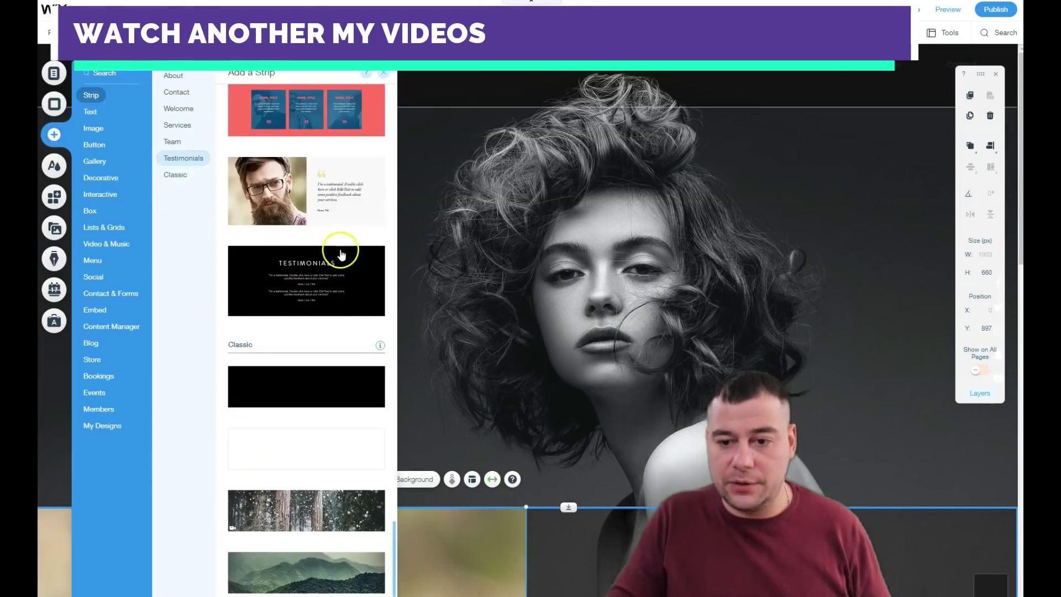
pyautogui.scroll(3, 288, 321)
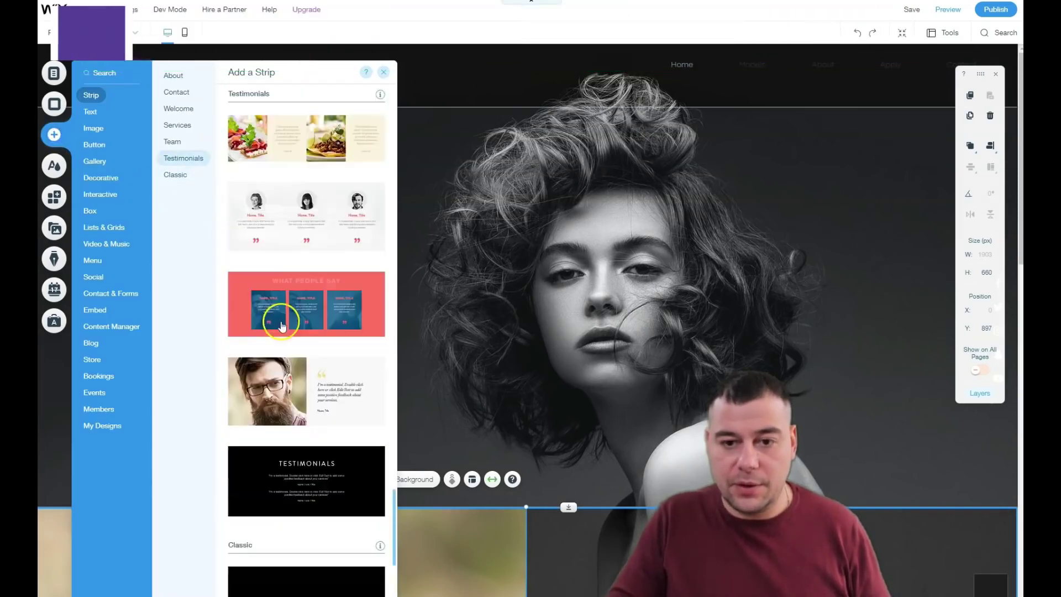
pyautogui.scroll(-3, 283, 326)
pyautogui.moveTo(517, 492); pyautogui.dragTo(417, 372)
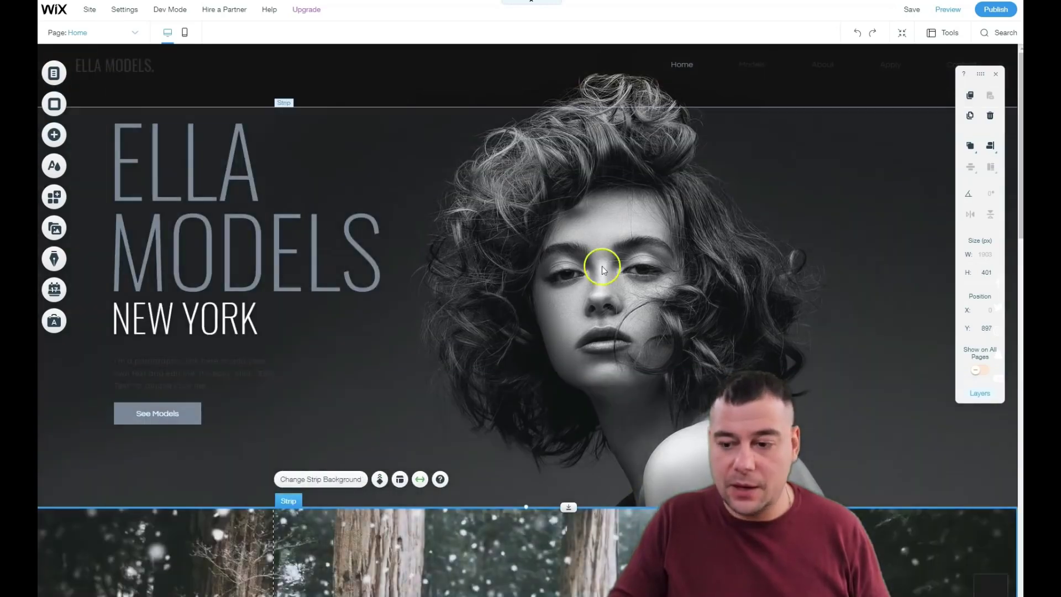
# - Review the added strips on the Home page, from the hero down to the "Your Brand" strip and back
pyautogui.scroll(-15, 618, 304)
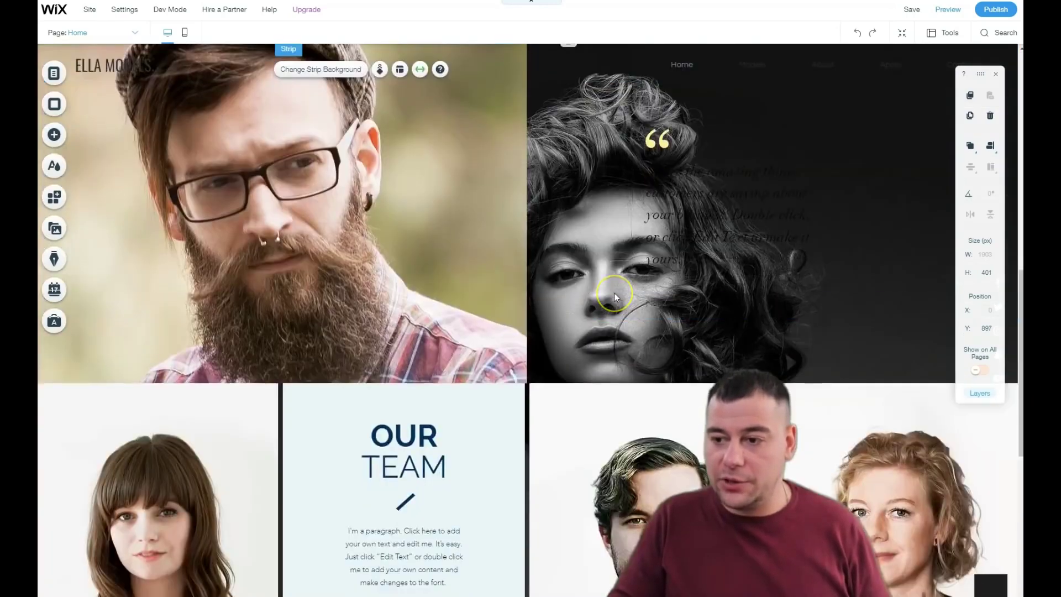
pyautogui.scroll(-3, 614, 293)
pyautogui.scroll(15, 614, 293)
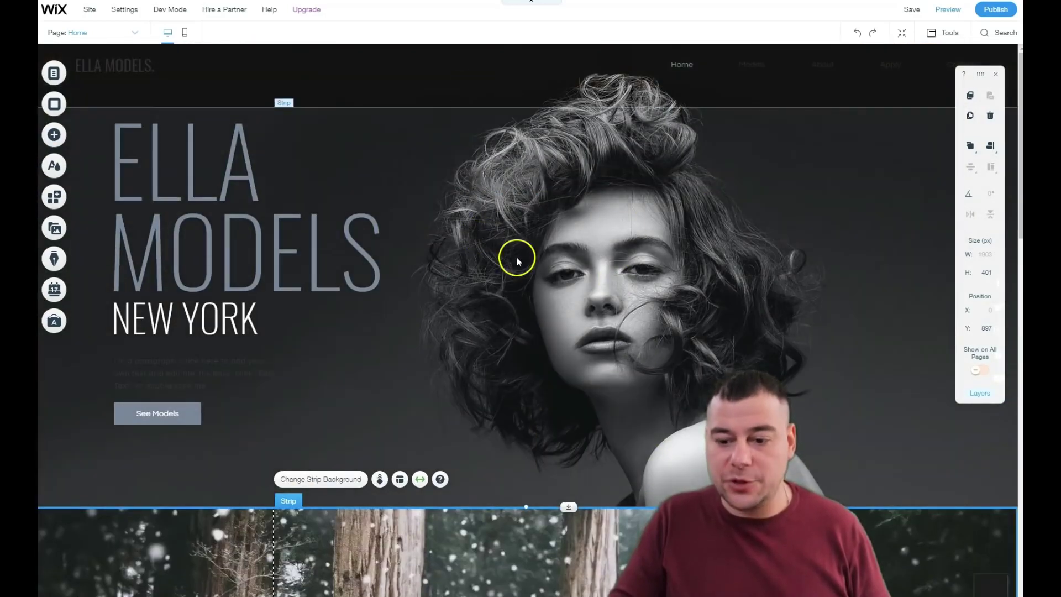
pyautogui.scroll(-8, 517, 260)
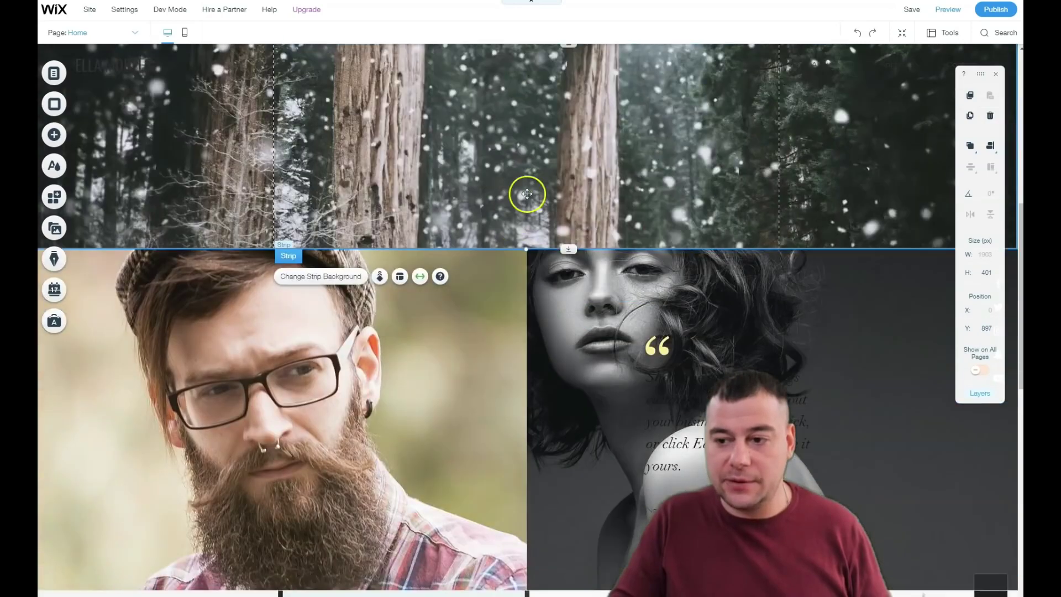
pyautogui.scroll(-3, 523, 360)
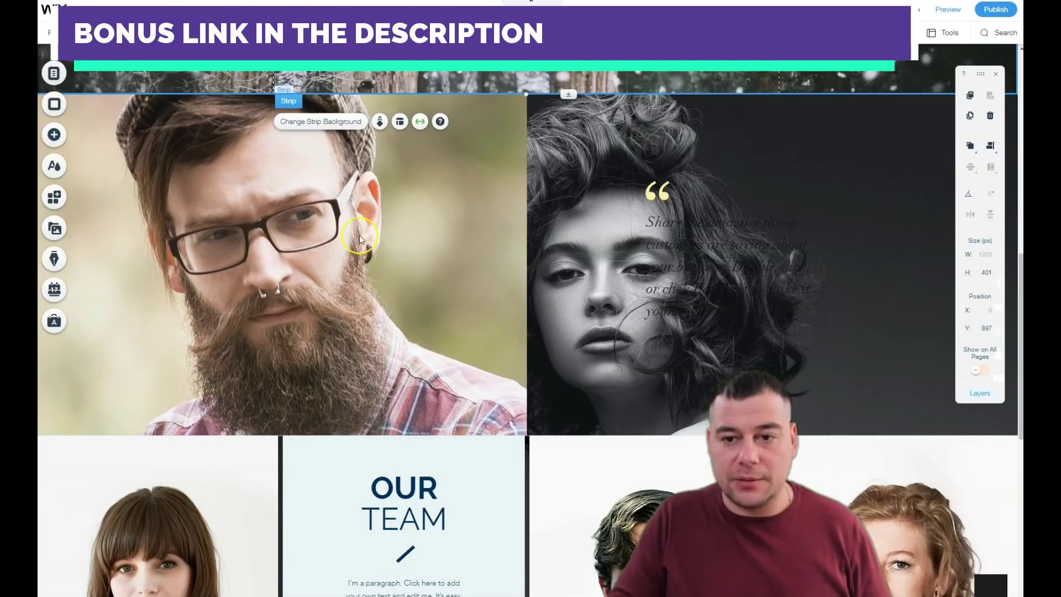
pyautogui.scroll(-3, 359, 234)
pyautogui.scroll(-7, 372, 206)
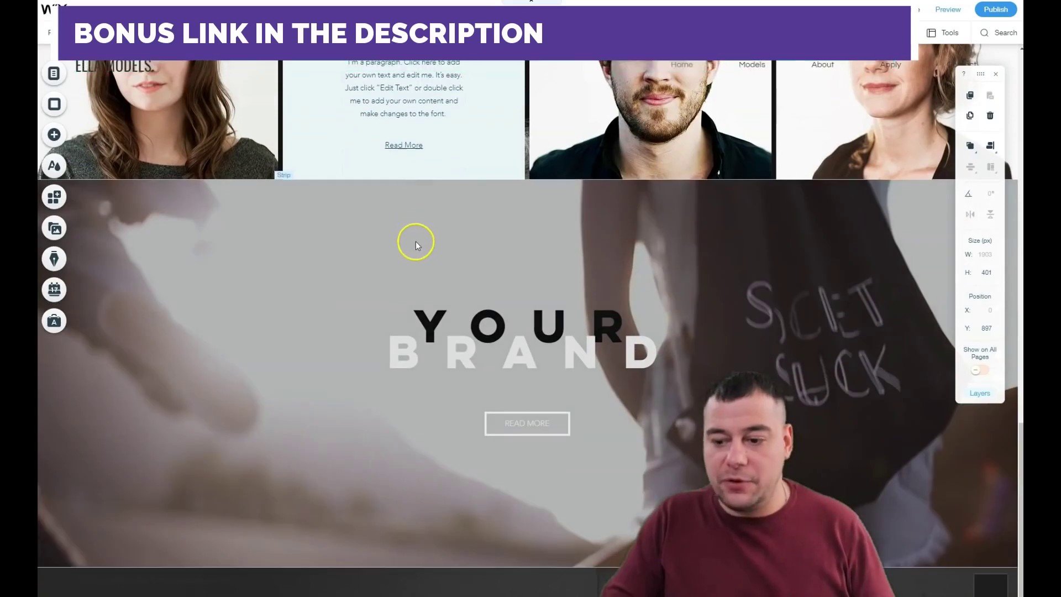
pyautogui.scroll(10, 449, 239)
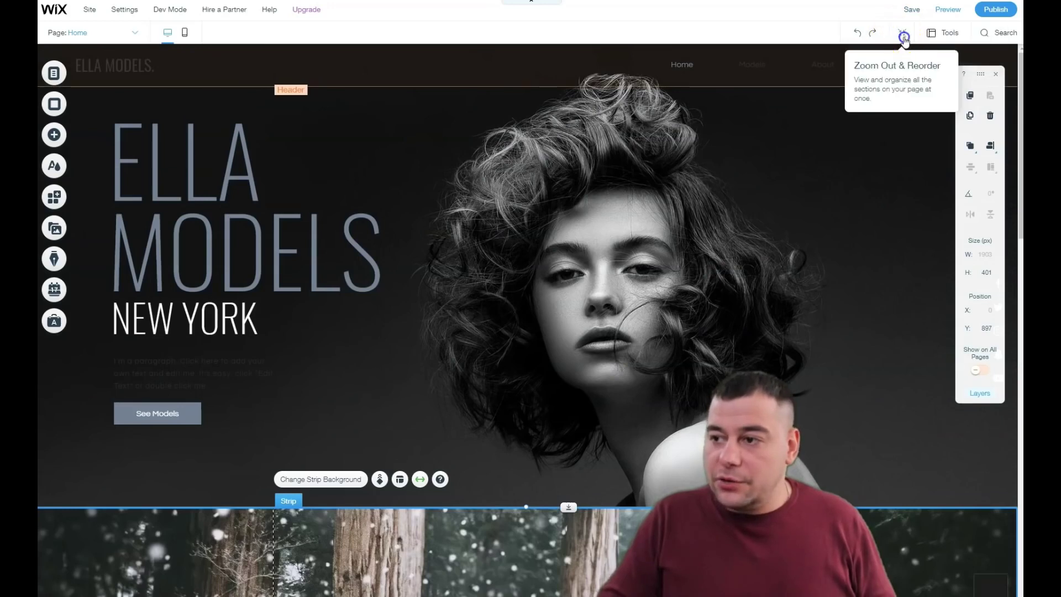
# - Enter Zoom Out & Reorder mode and increase the space between the hero section and the snowy forest strip
pyautogui.click(903, 36)
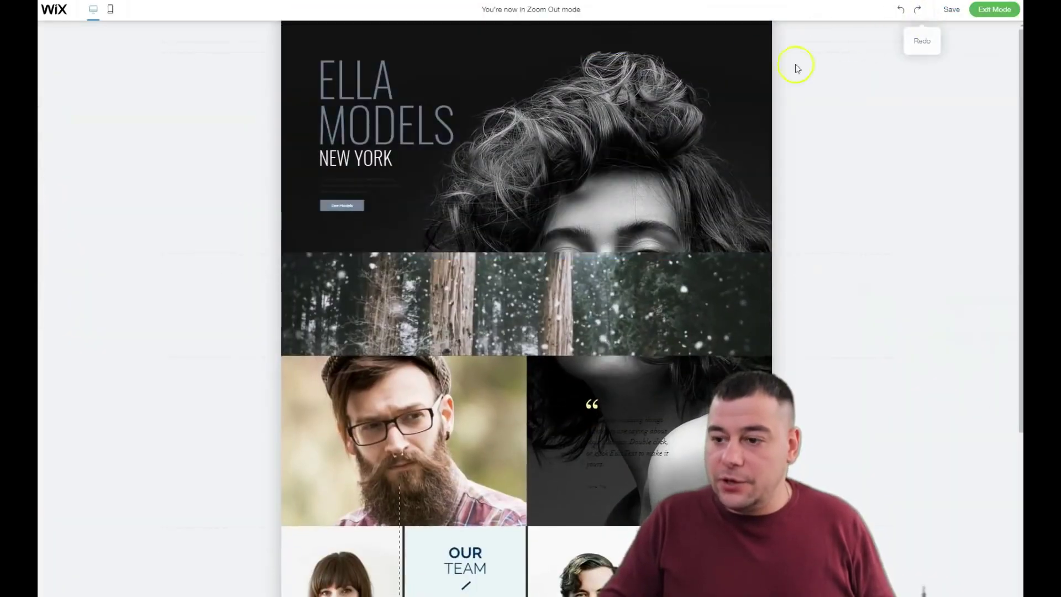
pyautogui.moveTo(535, 266)
pyautogui.scroll(-5, 533, 232)
pyautogui.scroll(5, 528, 244)
pyautogui.scroll(-2, 514, 176)
pyautogui.scroll(-2, 514, 177)
pyautogui.scroll(4, 519, 185)
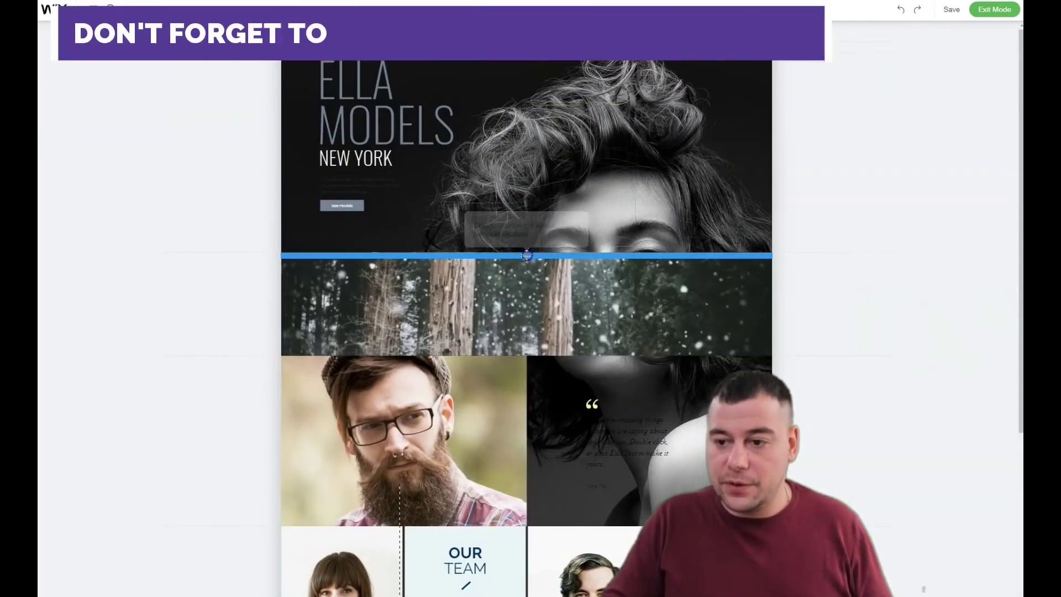
pyautogui.moveTo(527, 255); pyautogui.dragTo(526, 593)
pyautogui.moveTo(526, 429); pyautogui.dragTo(526, 436)
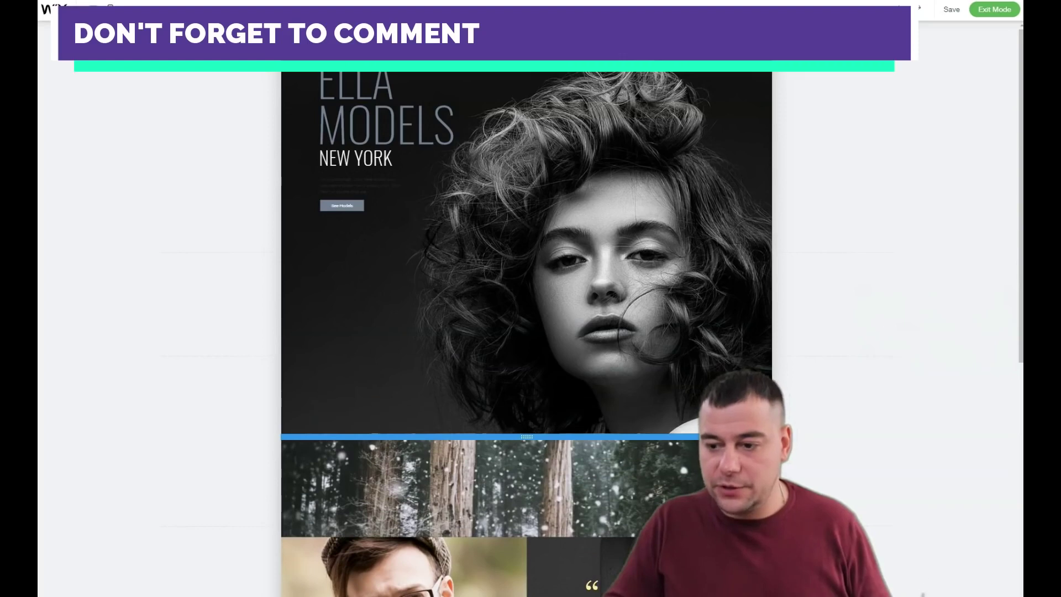
# - Reorder the sections: move the forest strip below the testimonial strip, and the "Your Brand" strip up to directly above the testimonial strip
pyautogui.scroll(-5, 564, 358)
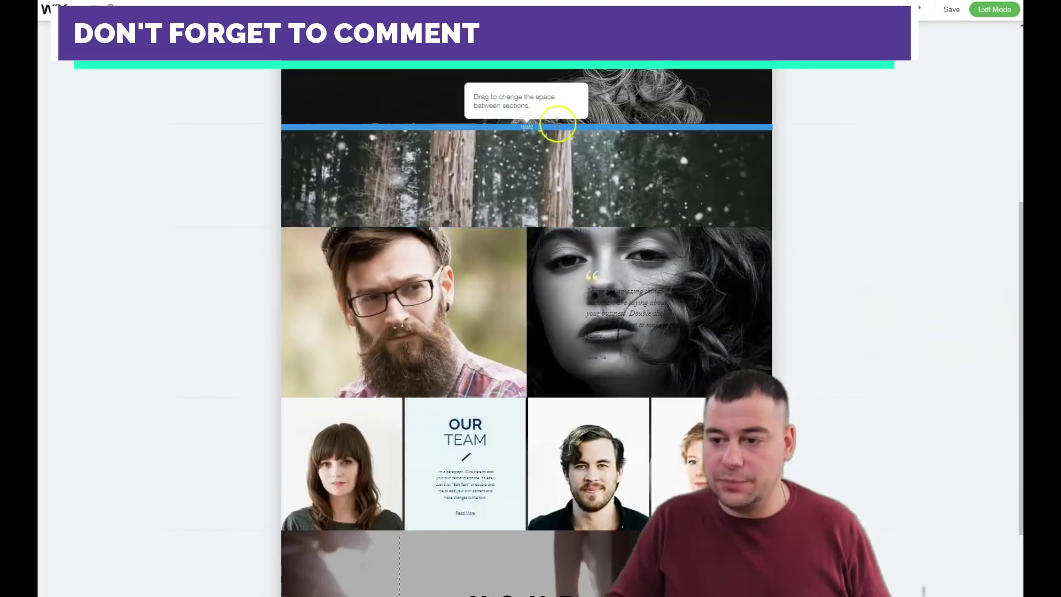
pyautogui.click(821, 146)
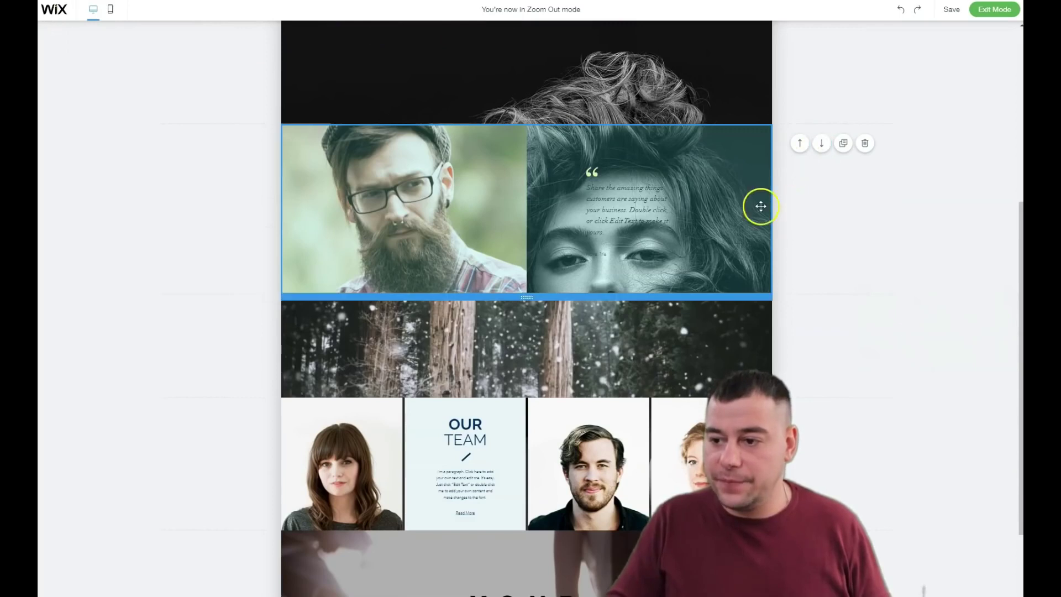
pyautogui.scroll(-3, 700, 242)
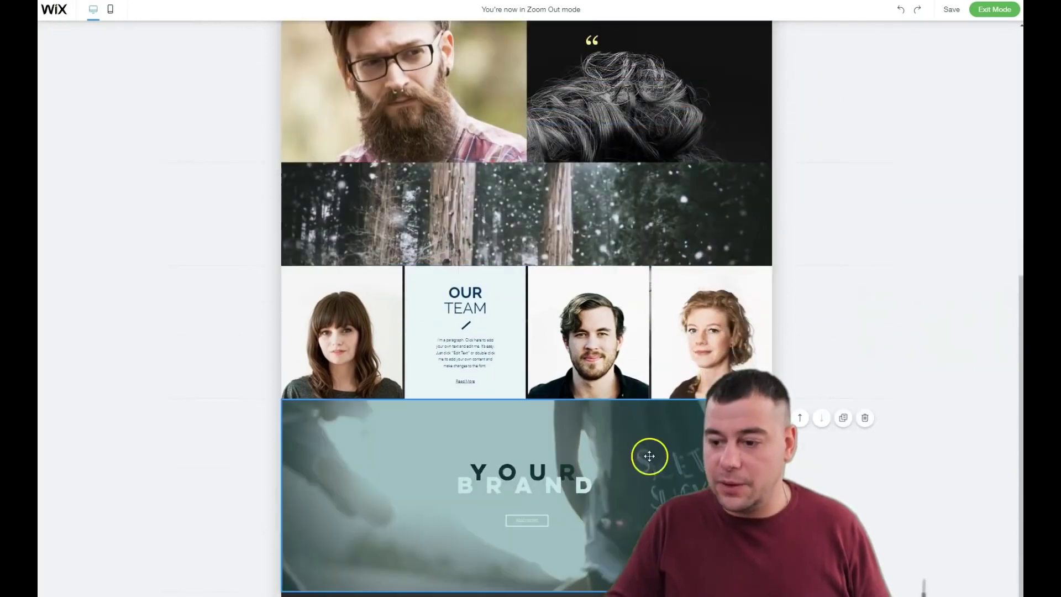
pyautogui.click(801, 418)
pyautogui.click(801, 284)
pyautogui.click(800, 182)
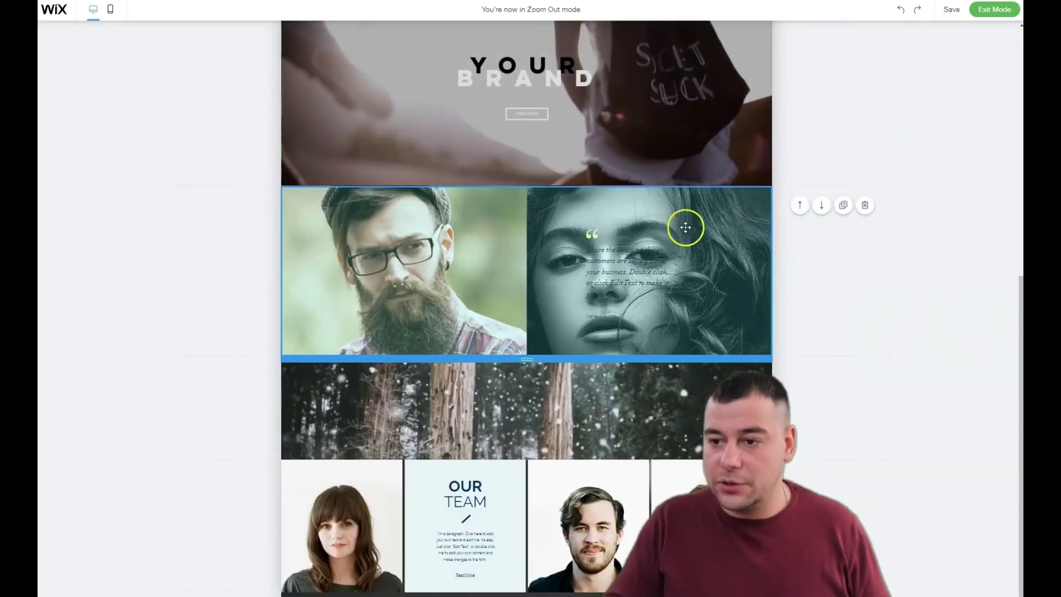
pyautogui.scroll(5, 685, 227)
pyautogui.scroll(-5, 613, 308)
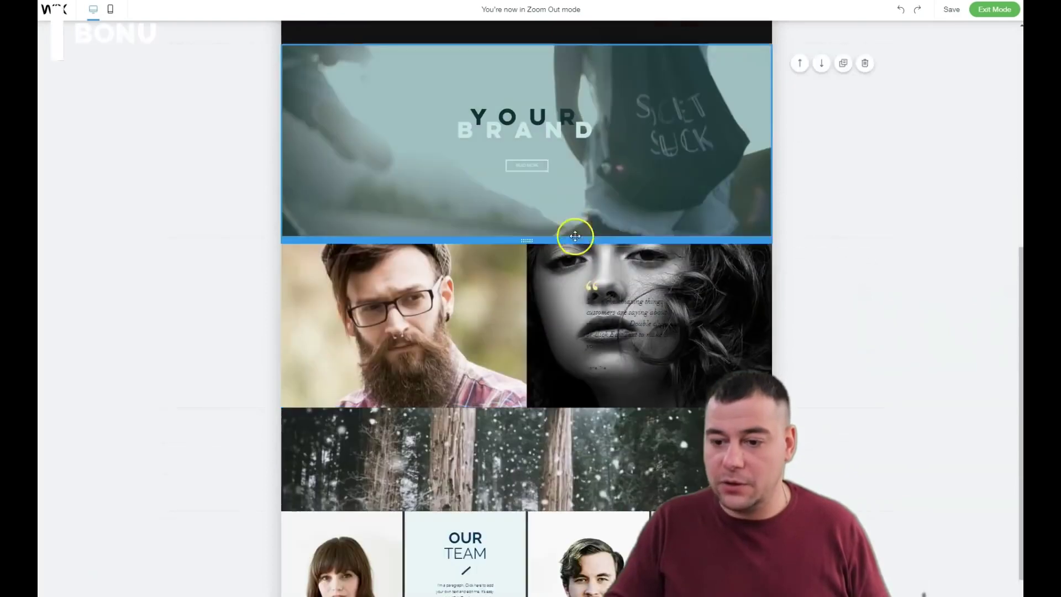
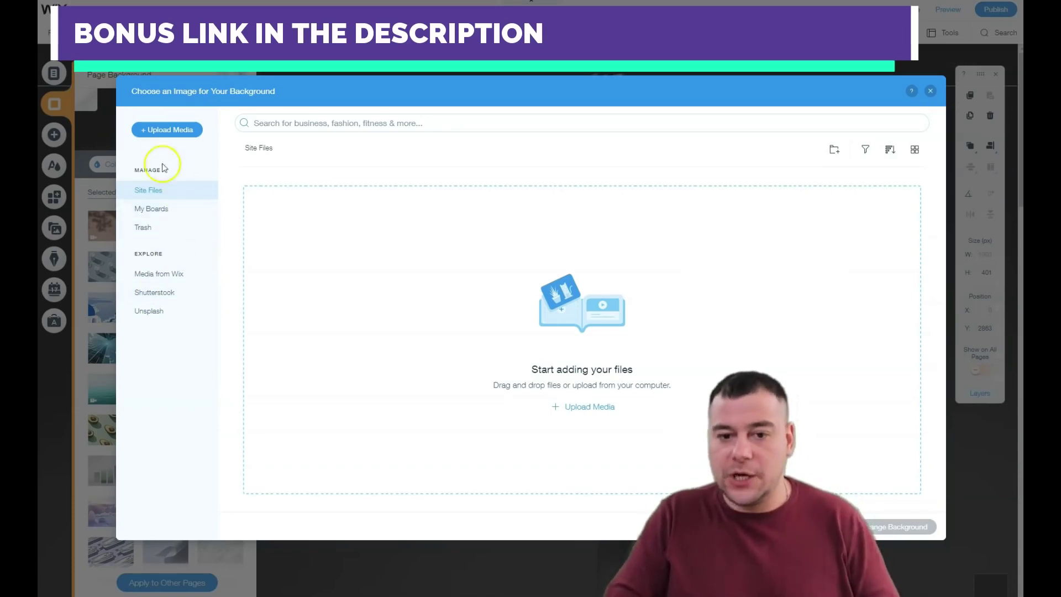
# - Search Media from Wix for "model" images to use as the Home page background
pyautogui.click(149, 274)
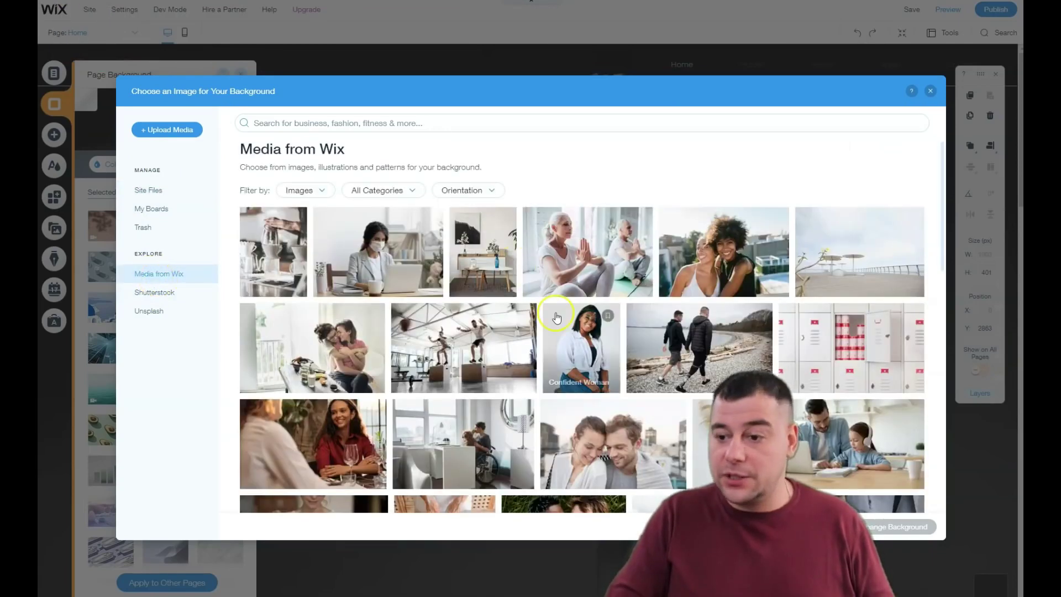
pyautogui.scroll(-2, 554, 314)
pyautogui.scroll(3, 552, 309)
pyautogui.click(287, 125)
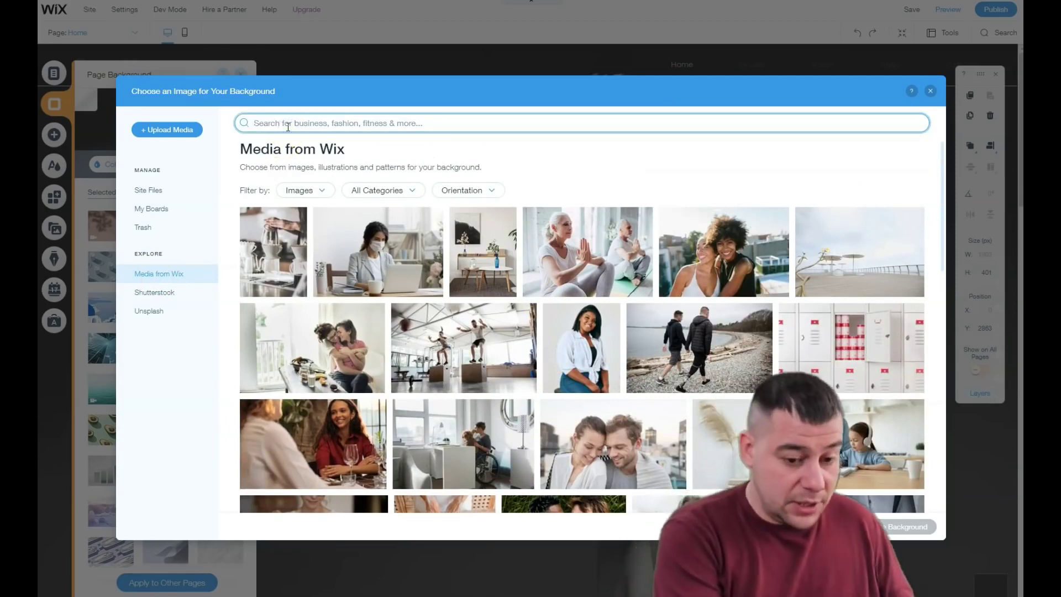
pyautogui.write('mode')
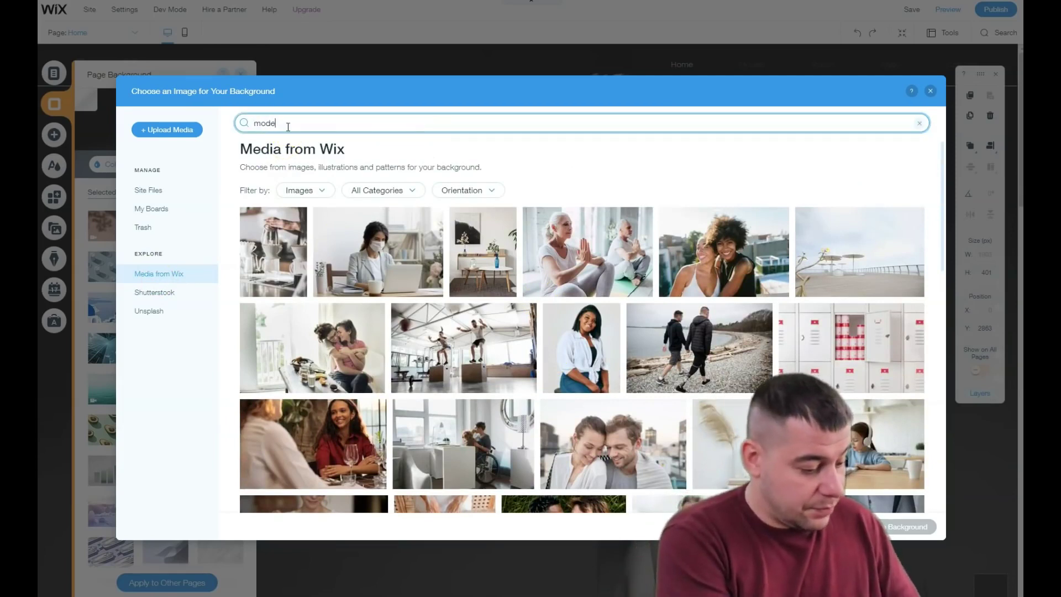
pyautogui.write('l')
pyautogui.press('Return')
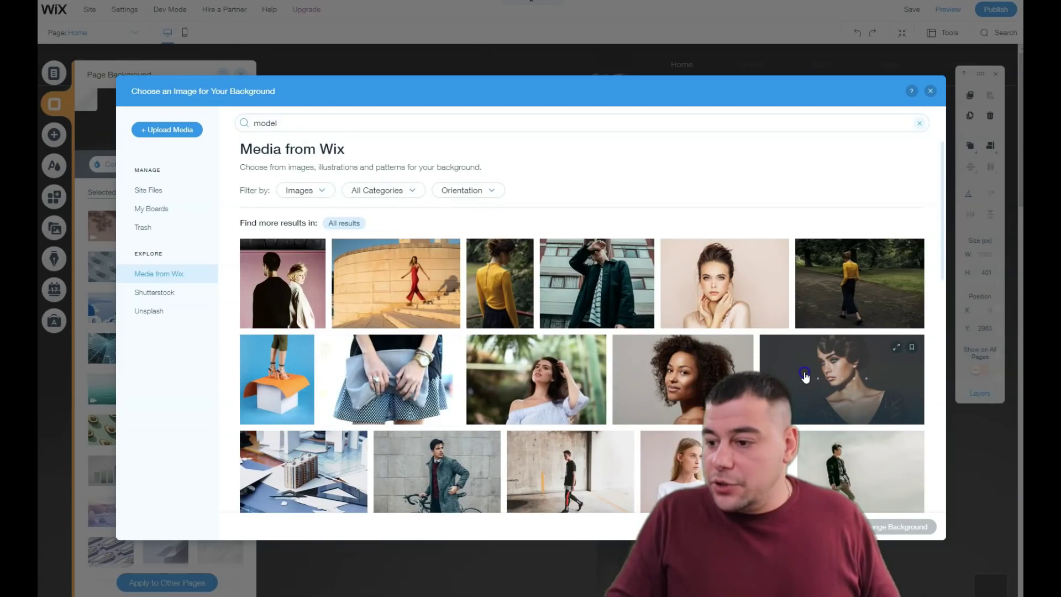
# - Set the dark portrait of the short-haired woman in a black top as the Home page background
pyautogui.click(845, 497)
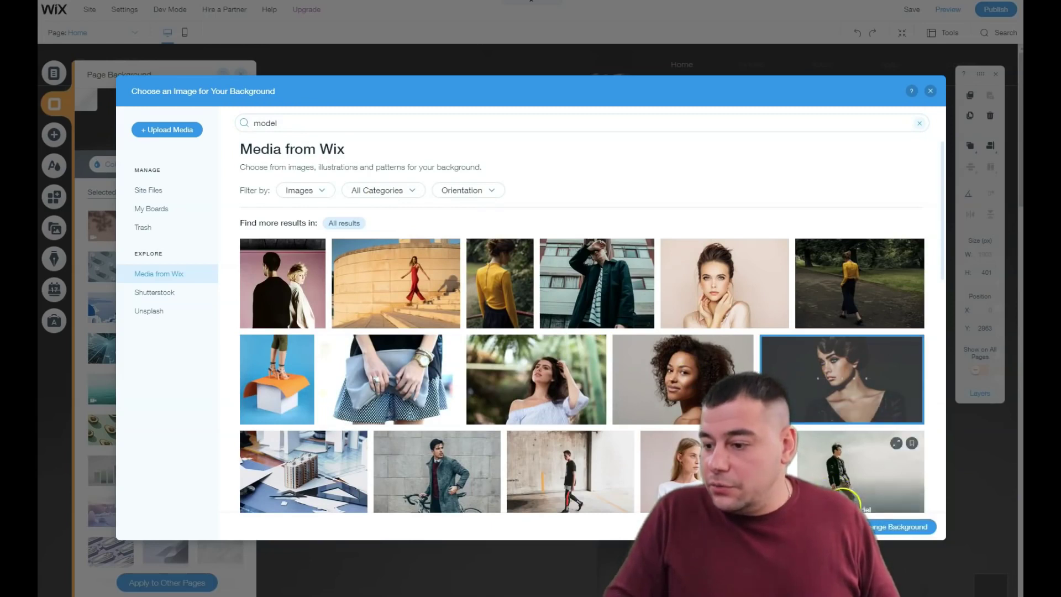
pyautogui.click(887, 528)
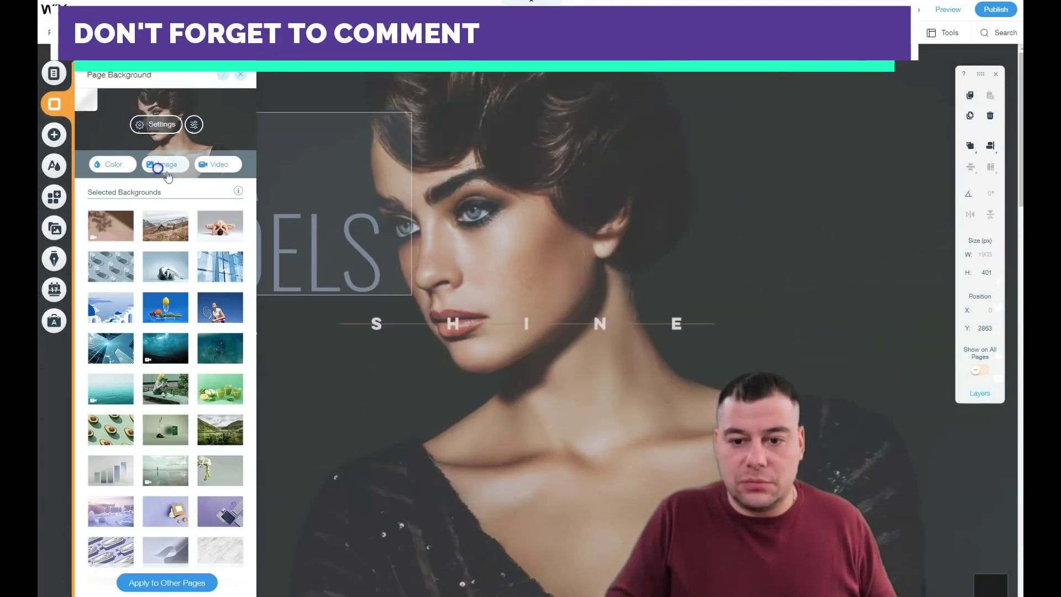
# - Change the Home page background image to the beige portrait of the woman with upswept hair, close the background settings and check the page
pyautogui.click(161, 164)
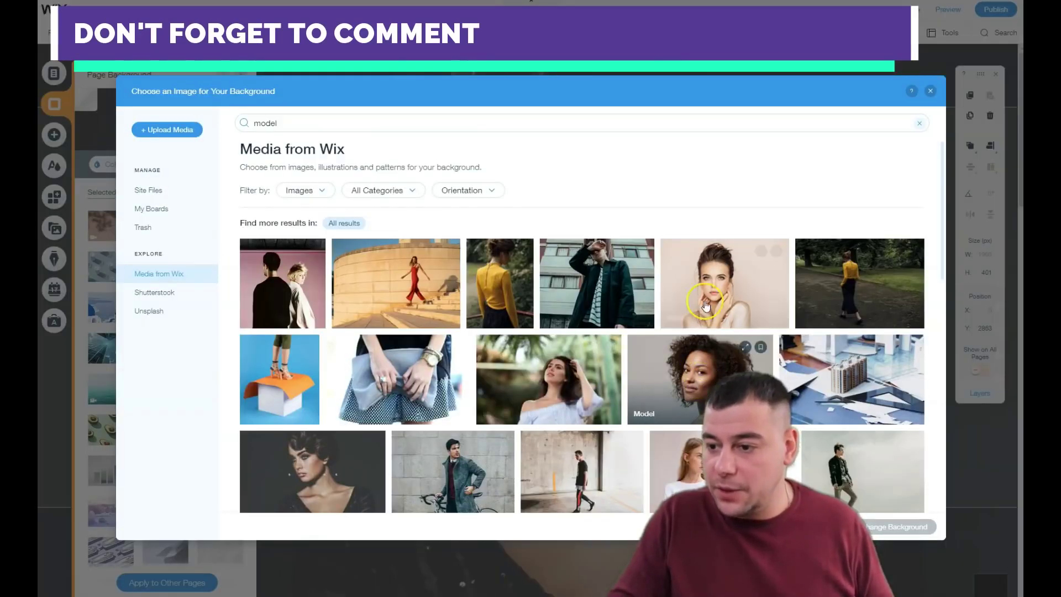
pyautogui.click(715, 285)
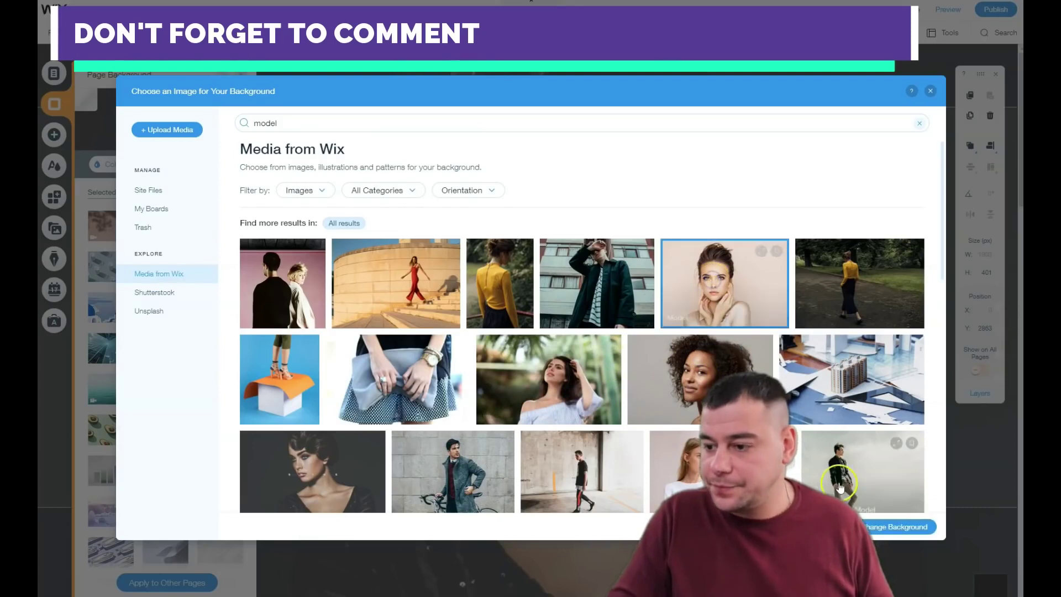
pyautogui.click(878, 523)
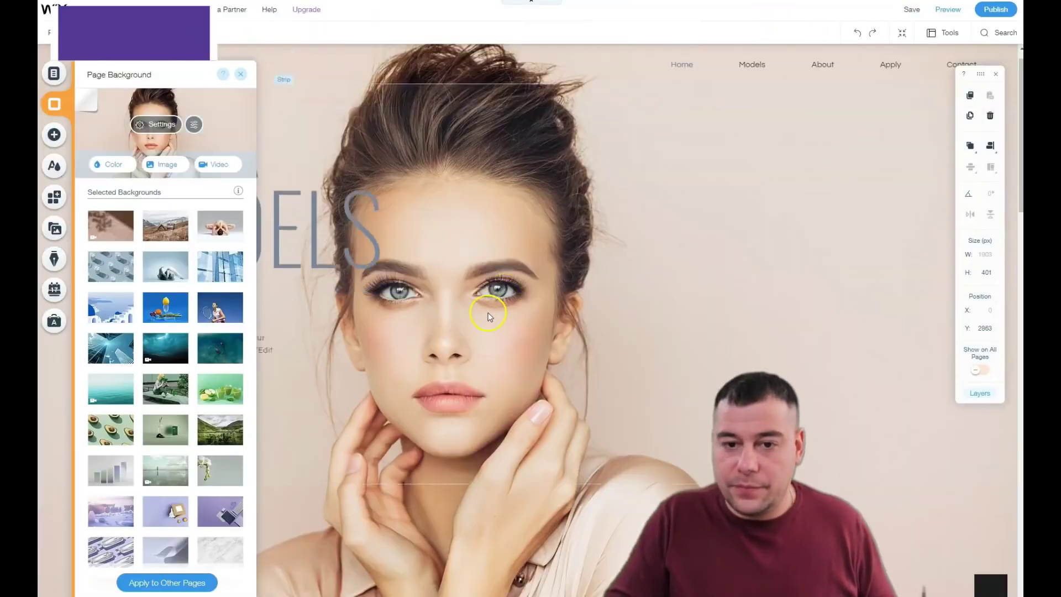
pyautogui.scroll(5, 489, 316)
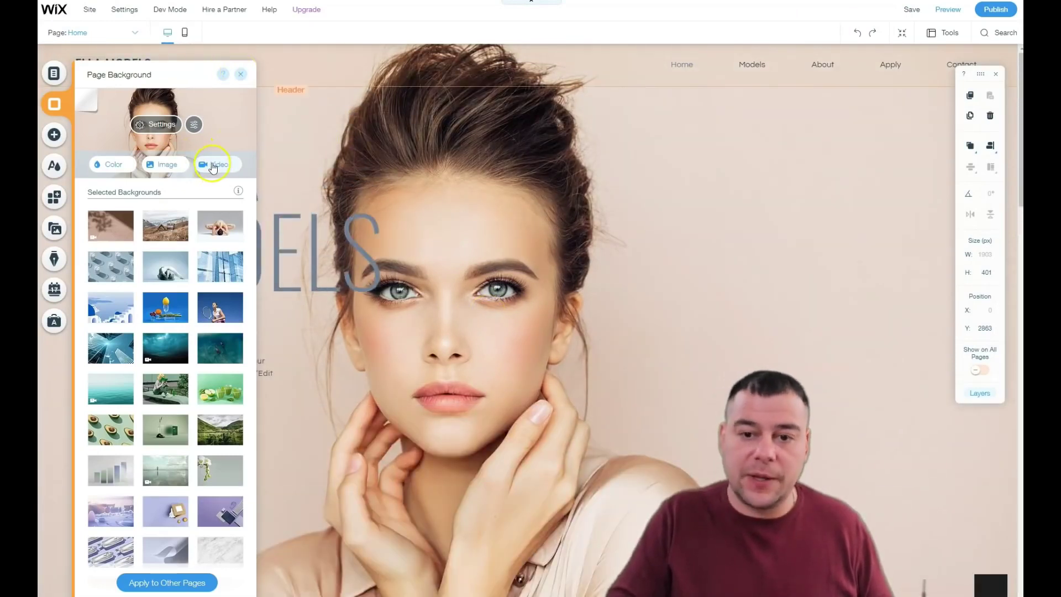
pyautogui.click(240, 74)
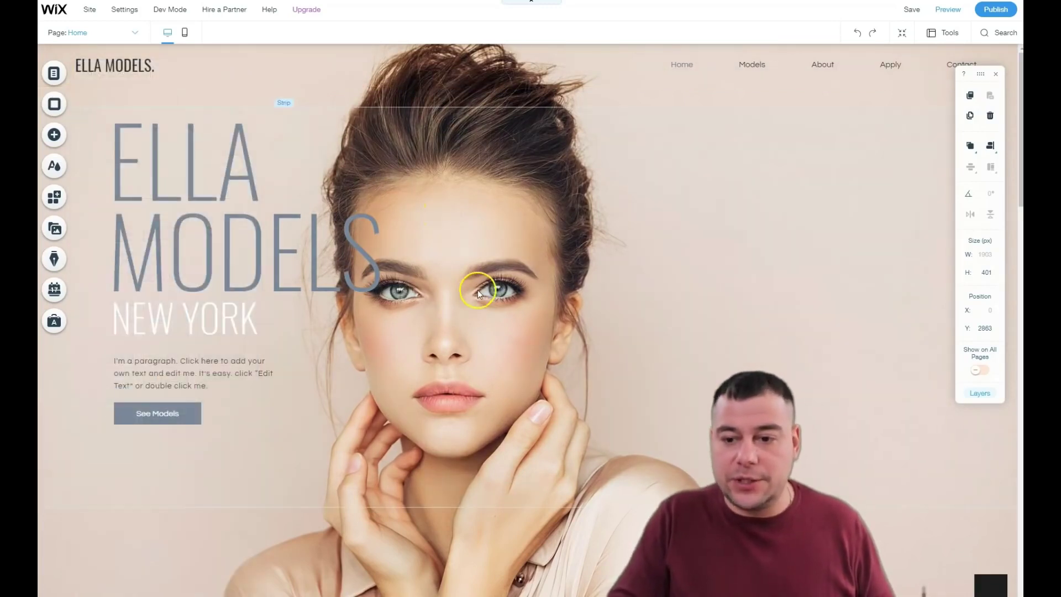
pyautogui.scroll(-5, 482, 290)
pyautogui.scroll(5, 483, 291)
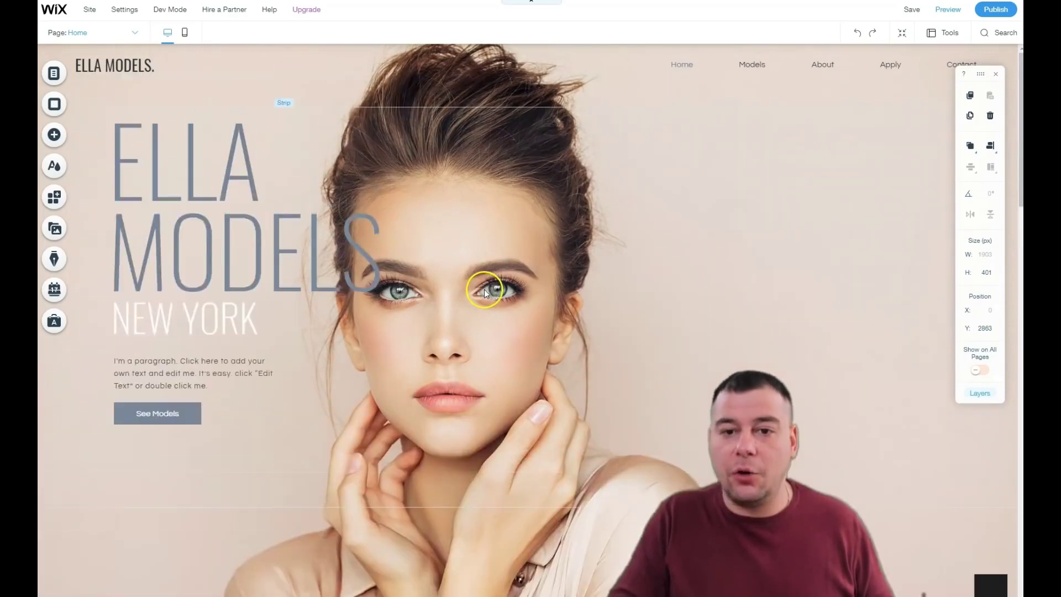
pyautogui.scroll(-5, 485, 291)
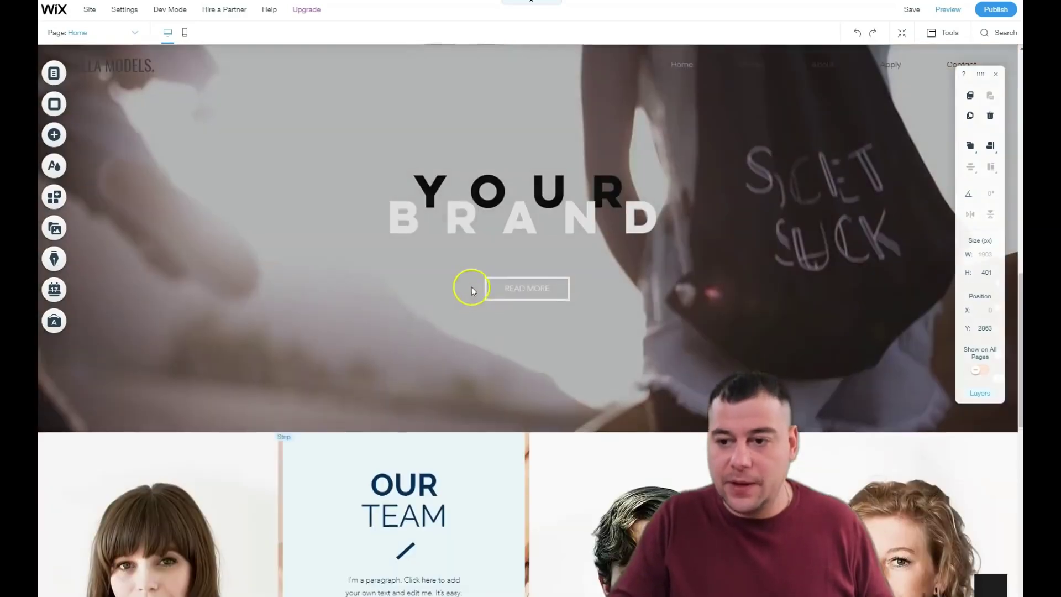
# - Try stretching the "Your Brand" strip to Page width, set it back to Screen and close the stretch settings
pyautogui.scroll(3, 431, 293)
pyautogui.scroll(-2, 332, 237)
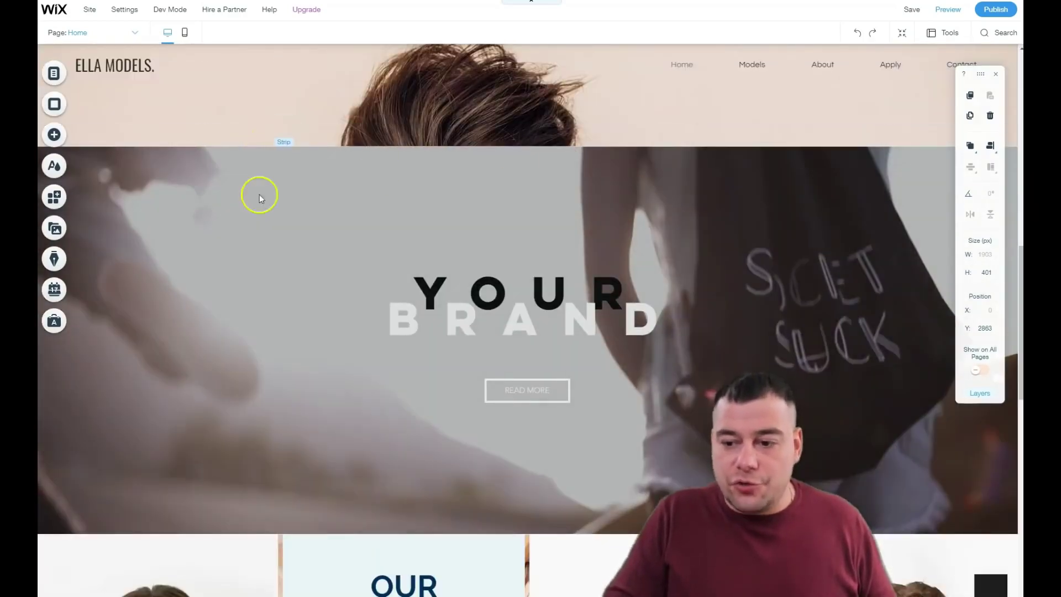
pyautogui.scroll(5, 566, 271)
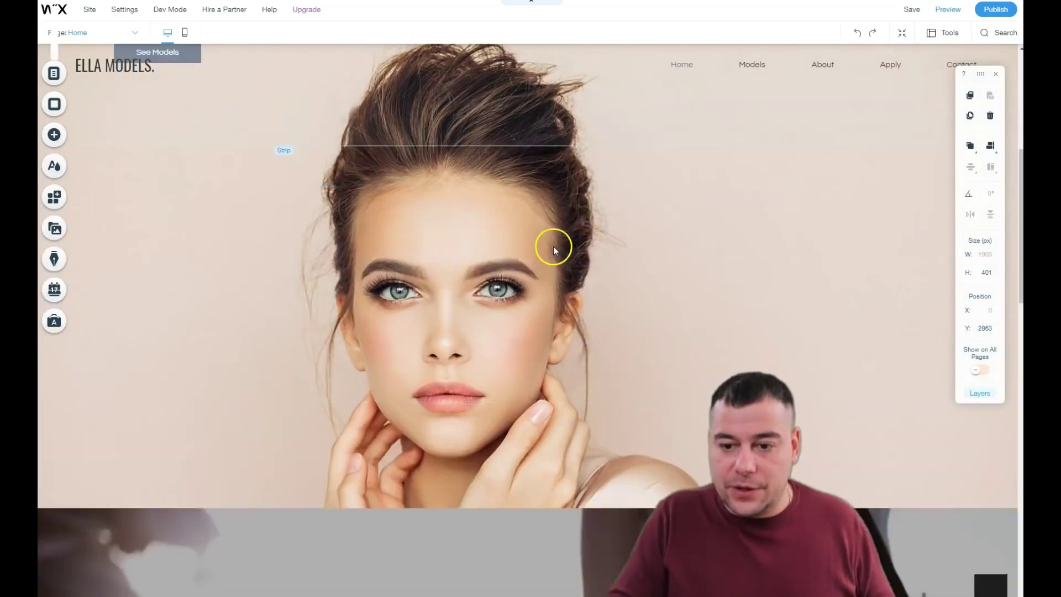
pyautogui.scroll(-3, 552, 246)
pyautogui.scroll(-3, 296, 342)
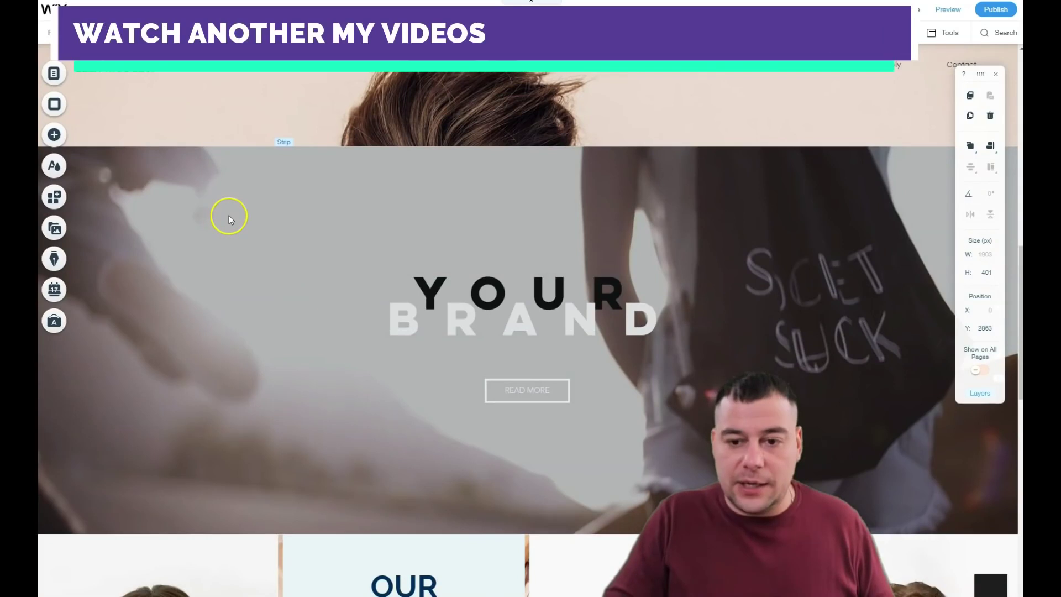
pyautogui.click(227, 215)
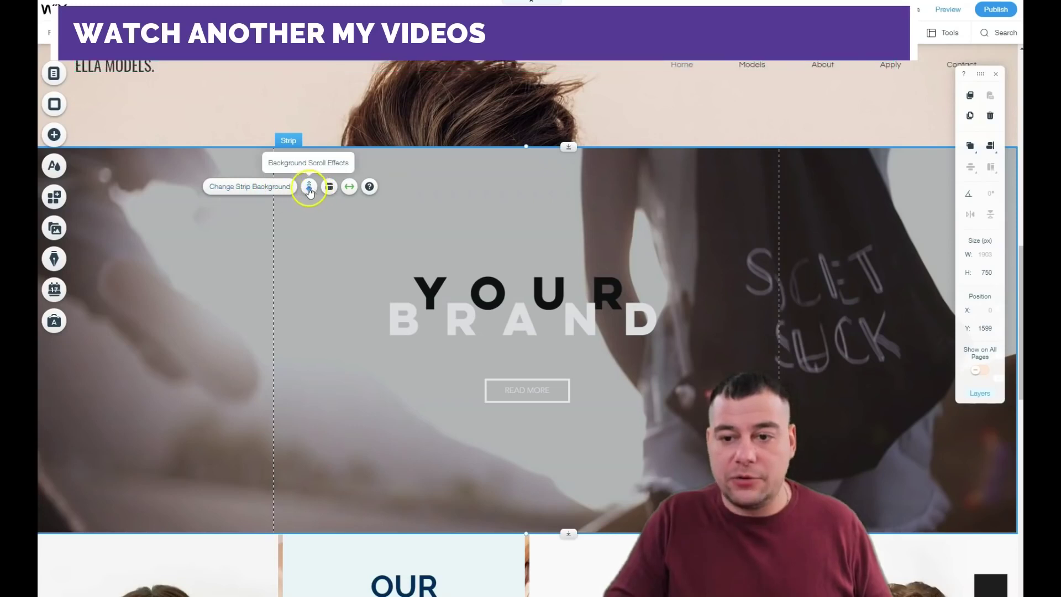
pyautogui.click(349, 188)
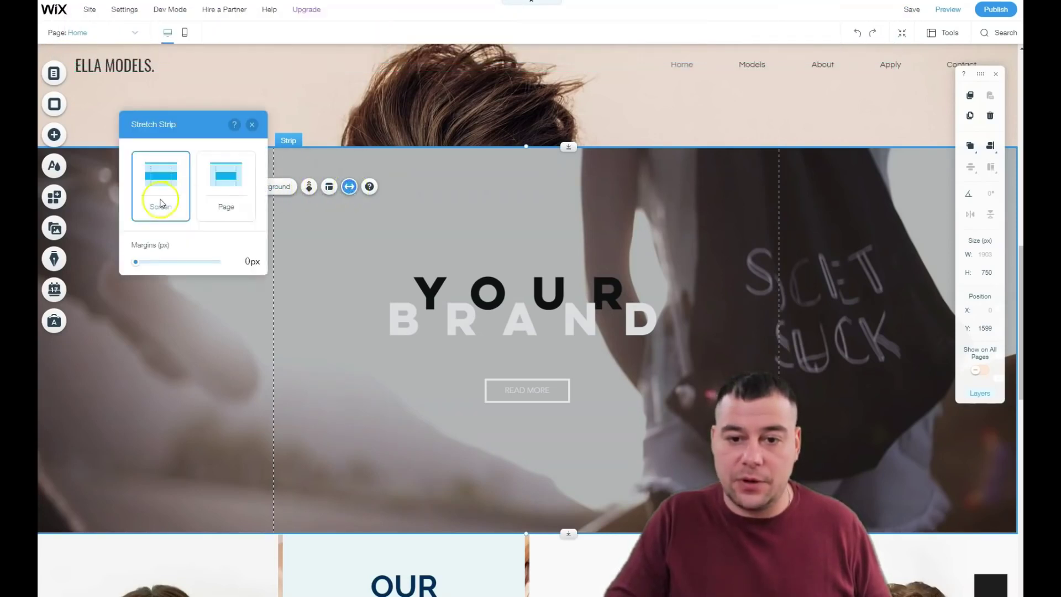
pyautogui.click(214, 188)
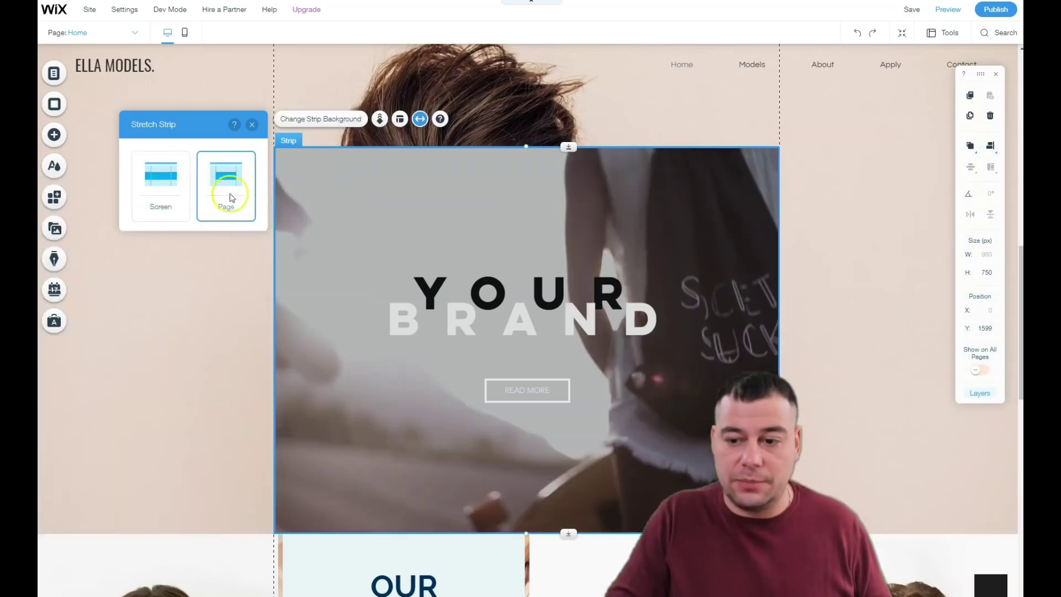
pyautogui.scroll(-3, 165, 383)
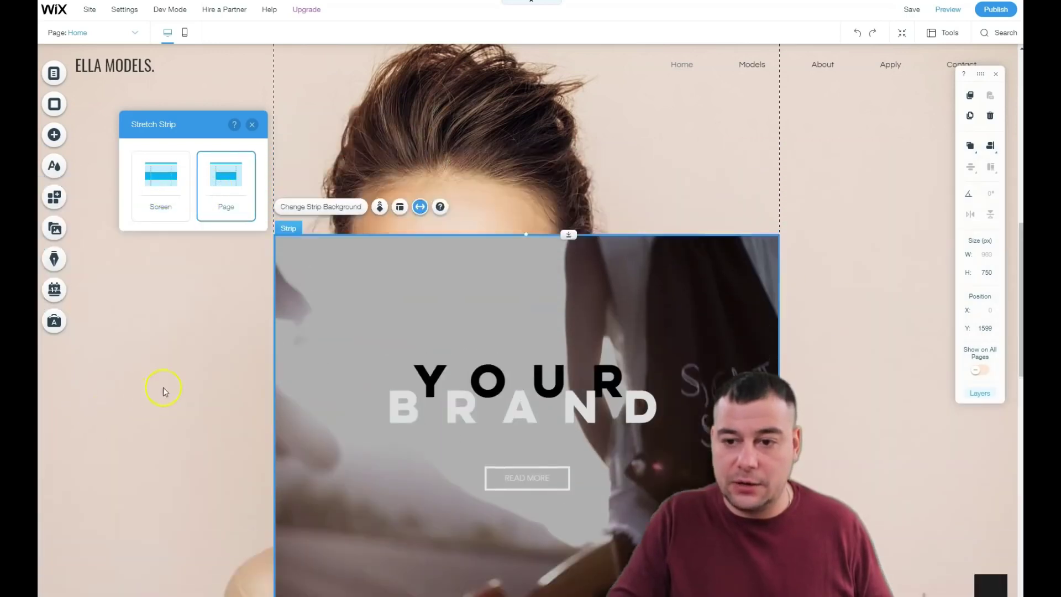
pyautogui.scroll(2, 174, 385)
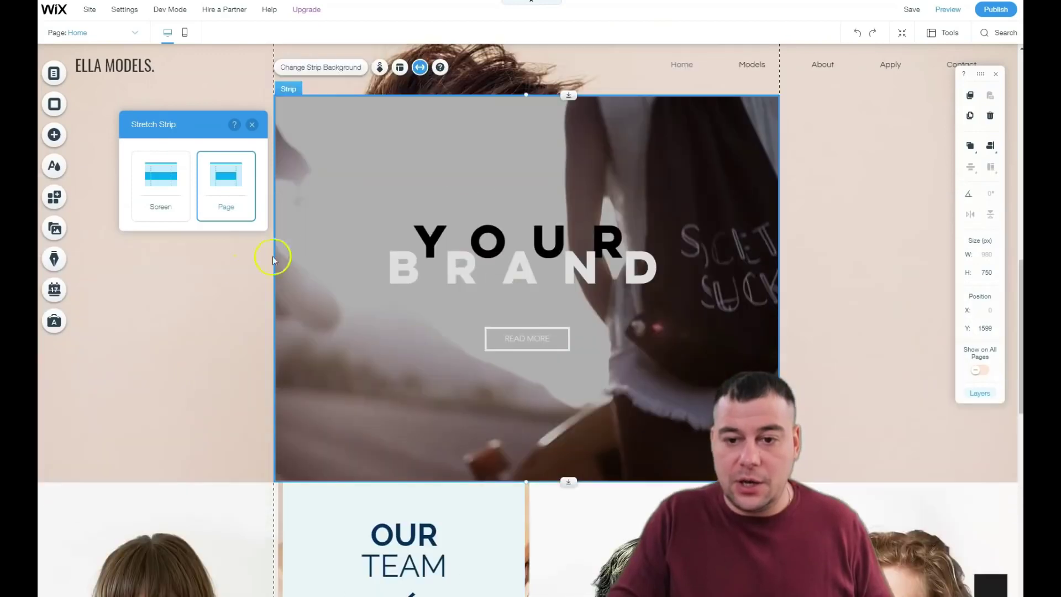
pyautogui.click(161, 176)
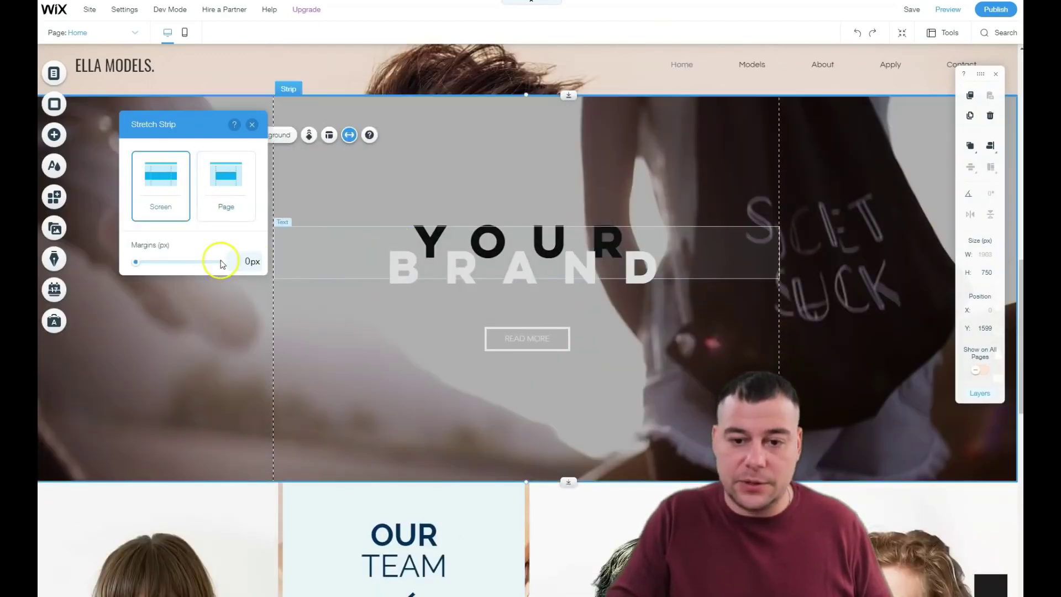
pyautogui.click(251, 124)
# - Search Media from Wix for "model" images and set the "Skincare Model" photo as the "Your Brand" strip's background
pyautogui.click(257, 138)
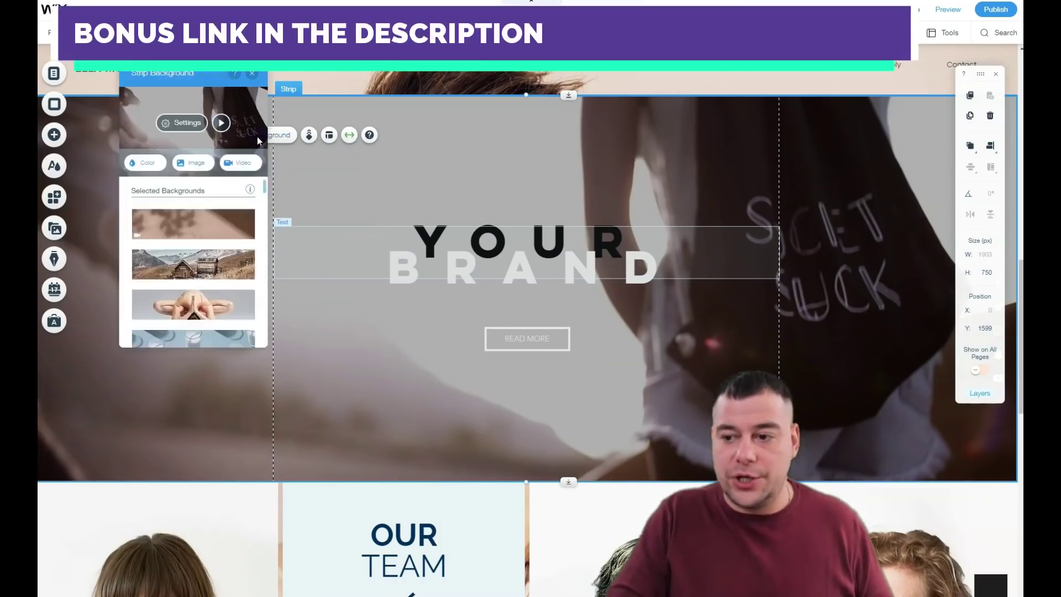
pyautogui.click(189, 163)
pyautogui.click(307, 122)
pyautogui.write('mode')
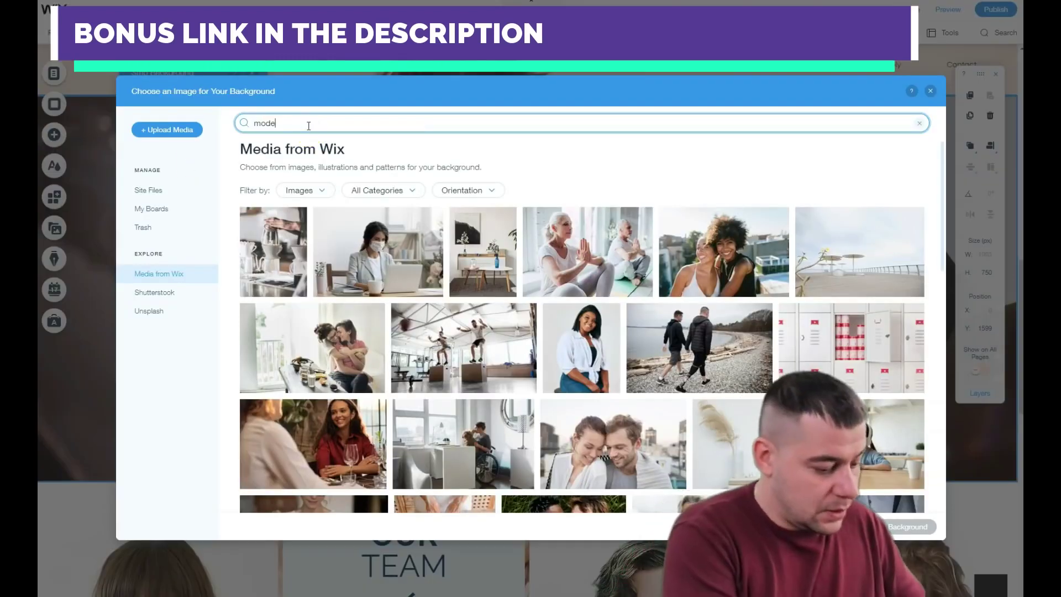
pyautogui.write('l')
pyautogui.press('Return')
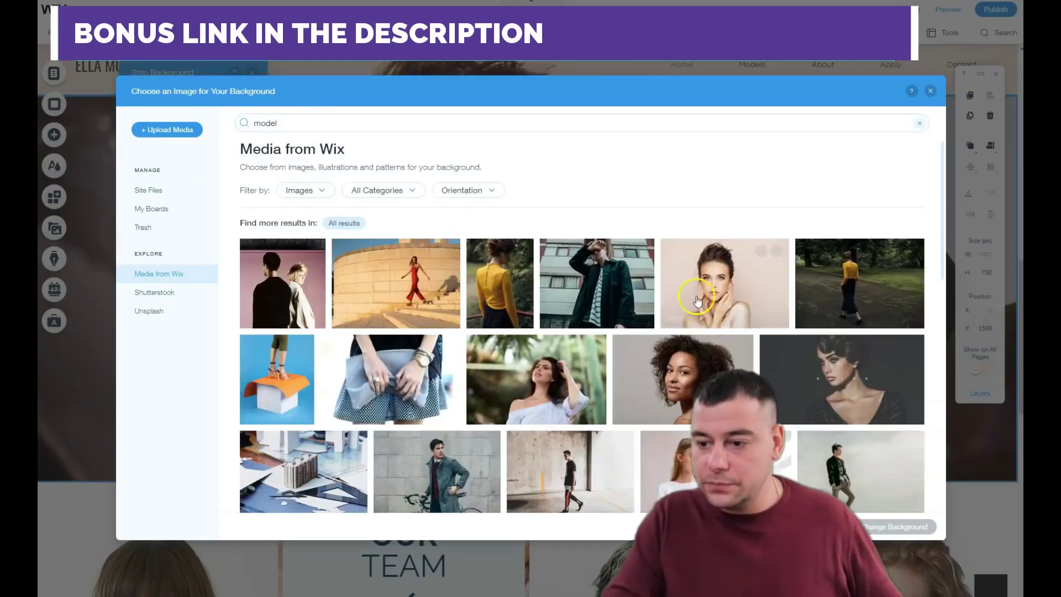
pyautogui.scroll(-10, 663, 298)
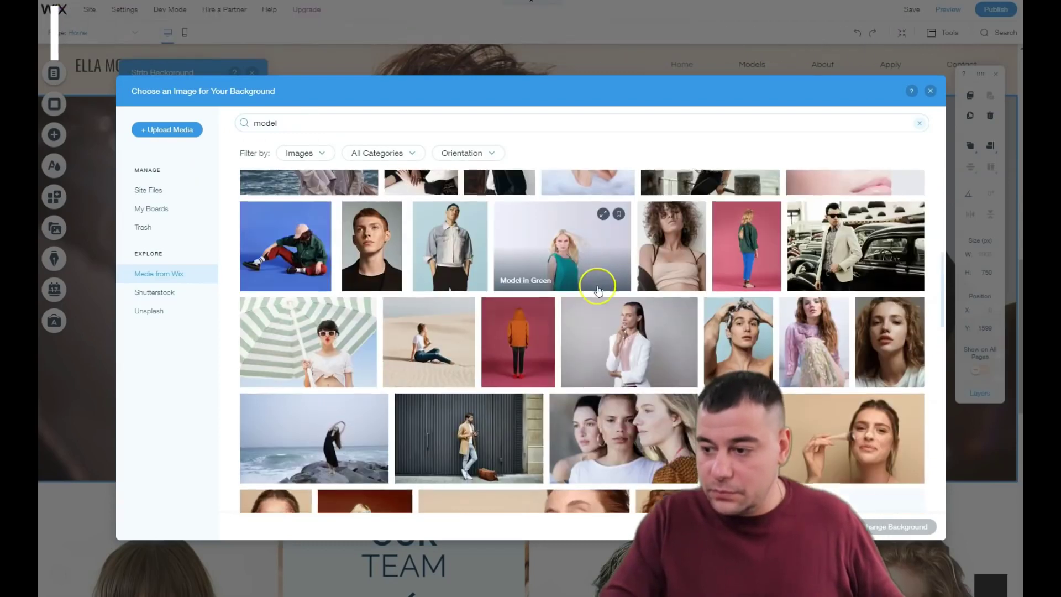
pyautogui.scroll(-2, 599, 290)
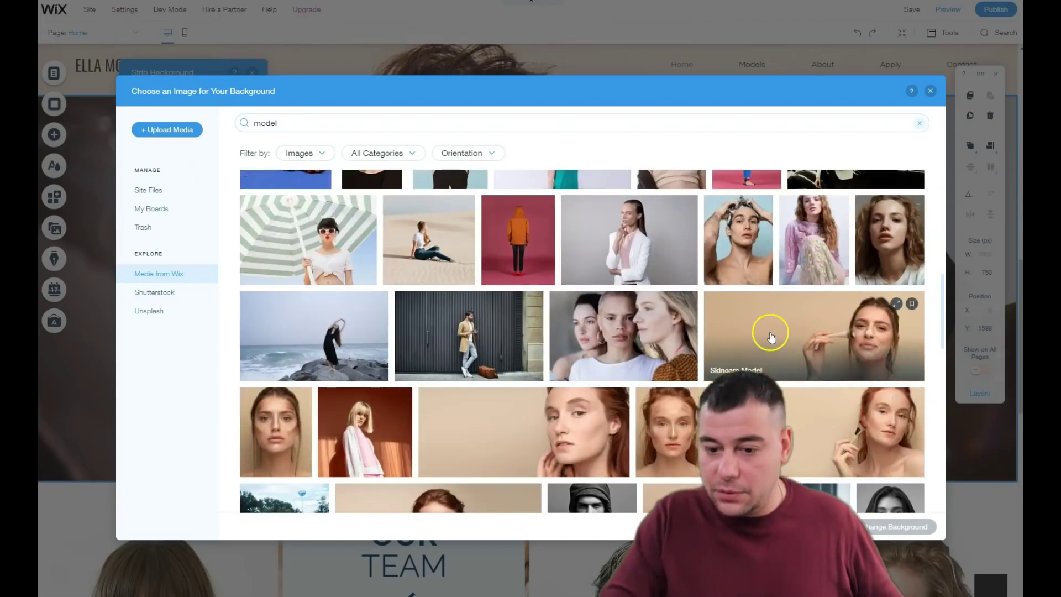
pyautogui.click(770, 334)
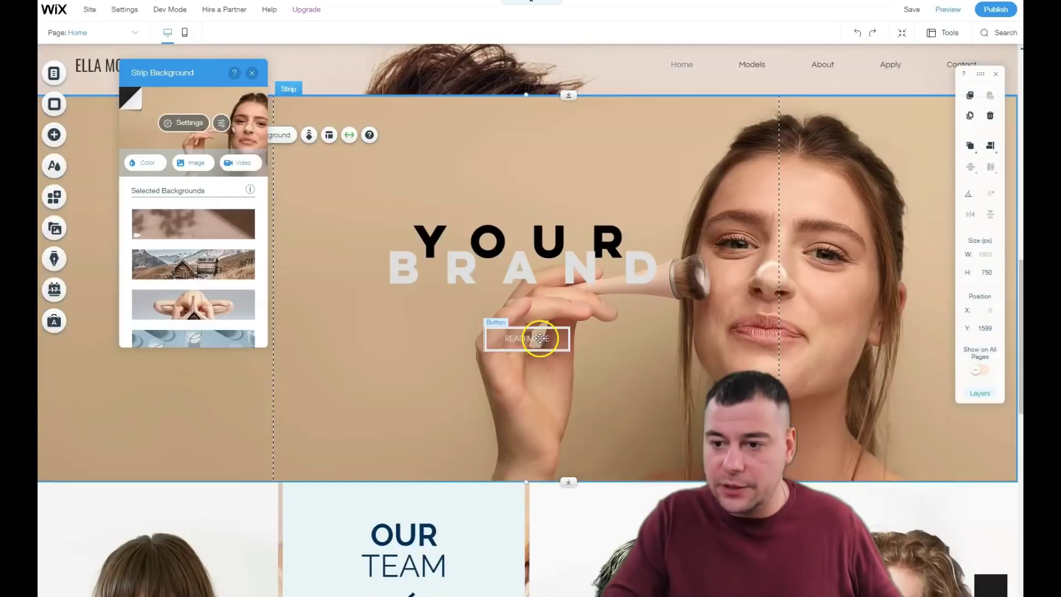
# - Set the "Your Brand" strip's image opacity to 52% and the color behind the image to white (#FFFFFF)
pyautogui.click(184, 122)
pyautogui.moveTo(209, 143); pyautogui.dragTo(168, 144)
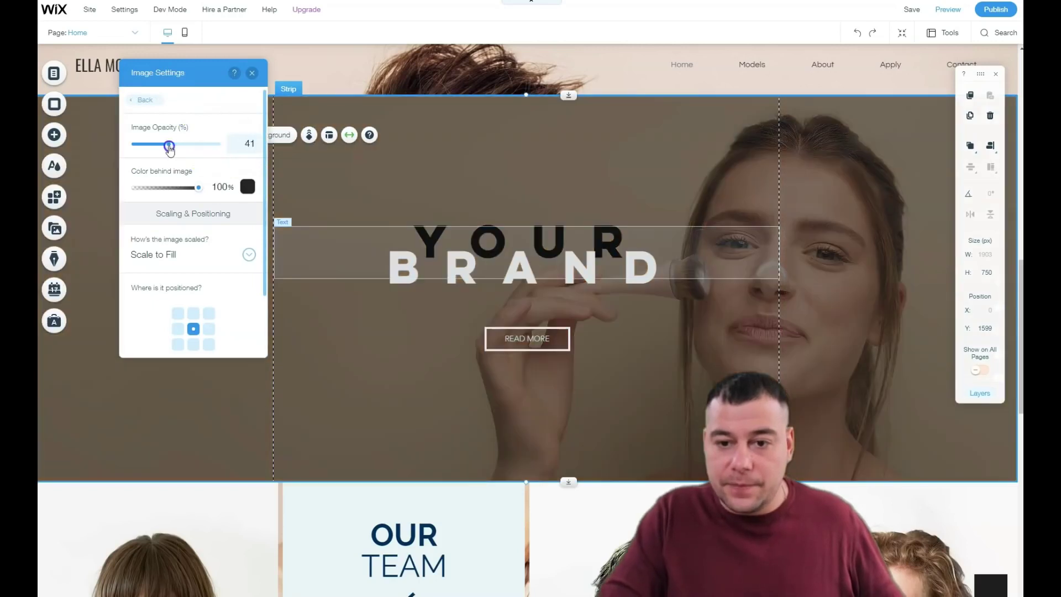
pyautogui.click(247, 187)
pyautogui.click(266, 242)
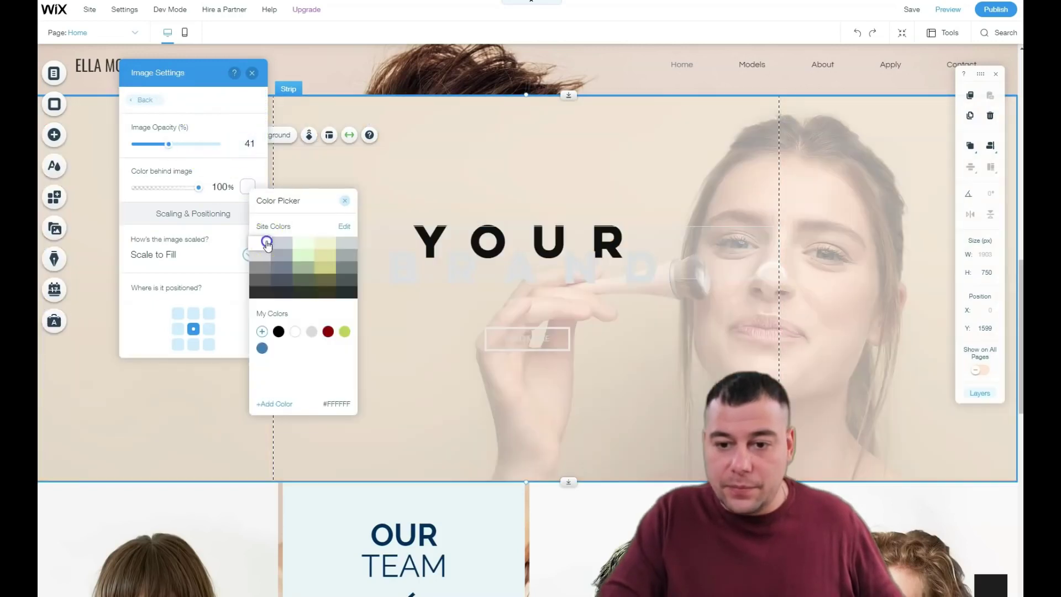
pyautogui.click(192, 148)
pyautogui.moveTo(174, 149)
pyautogui.mouseDown()
pyautogui.moveTo(187, 149)
pyautogui.moveTo(178, 145)
pyautogui.mouseUp()
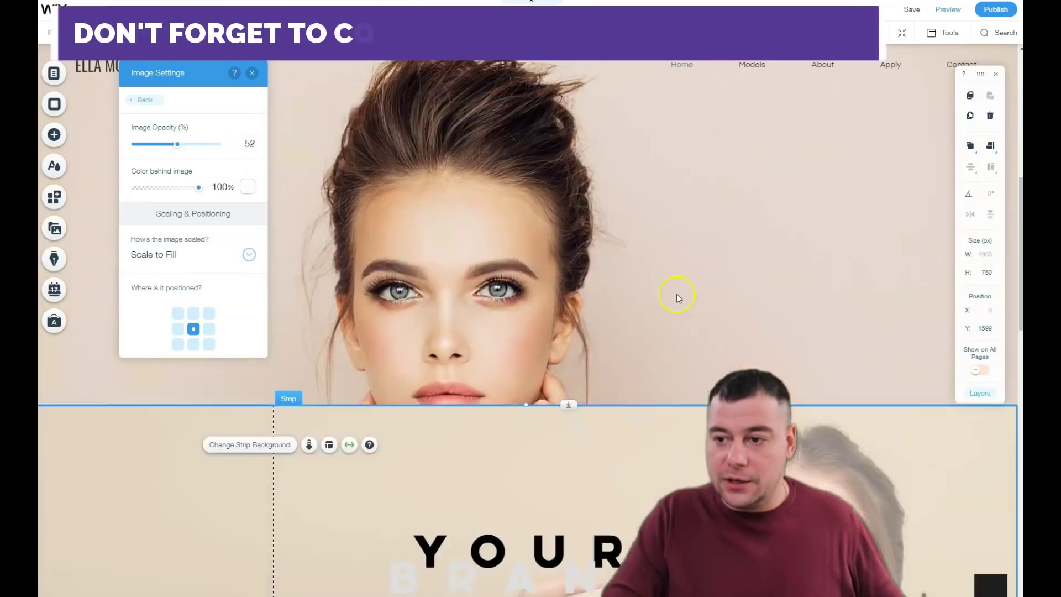
pyautogui.scroll(4, 674, 296)
pyautogui.scroll(-4, 621, 275)
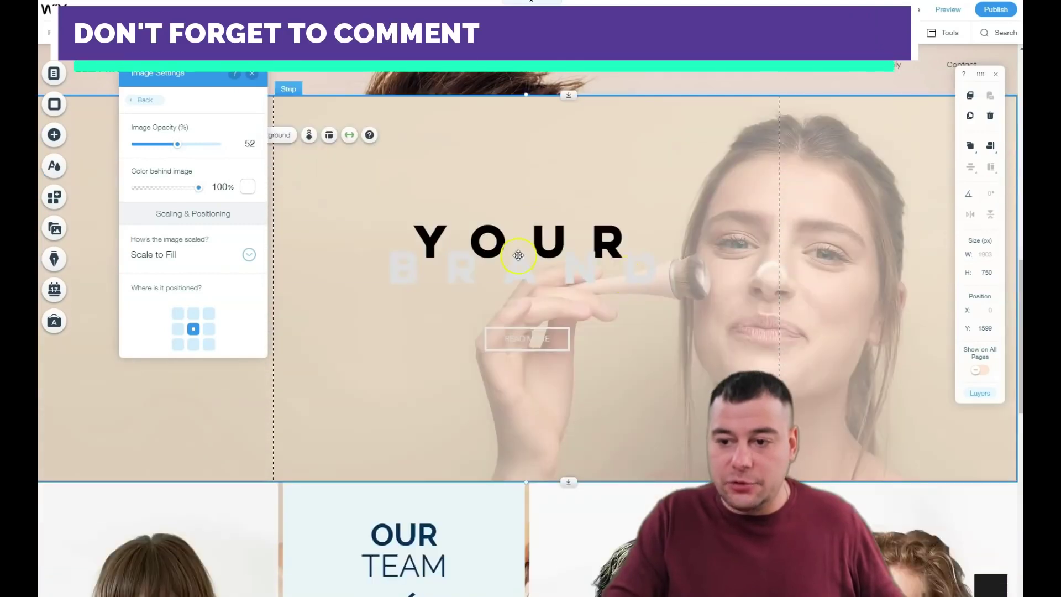
# - Restyle the "Your Brand" heading with the Oswald Extra Light font and dark red #8B0000 text
pyautogui.click(490, 253)
pyautogui.doubleClick(444, 255)
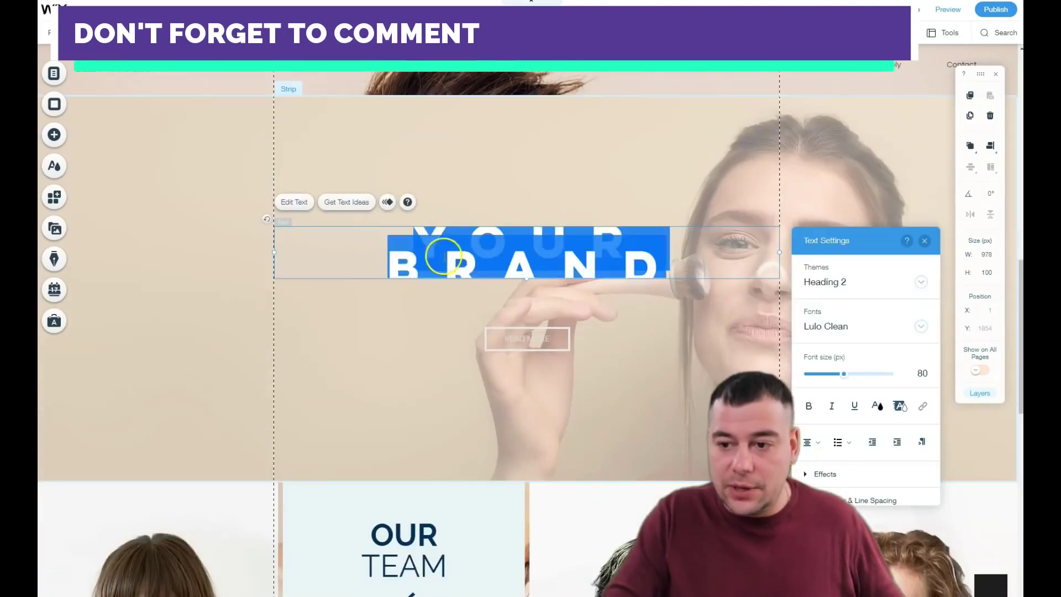
pyautogui.click(834, 326)
pyautogui.click(828, 386)
pyautogui.click(877, 409)
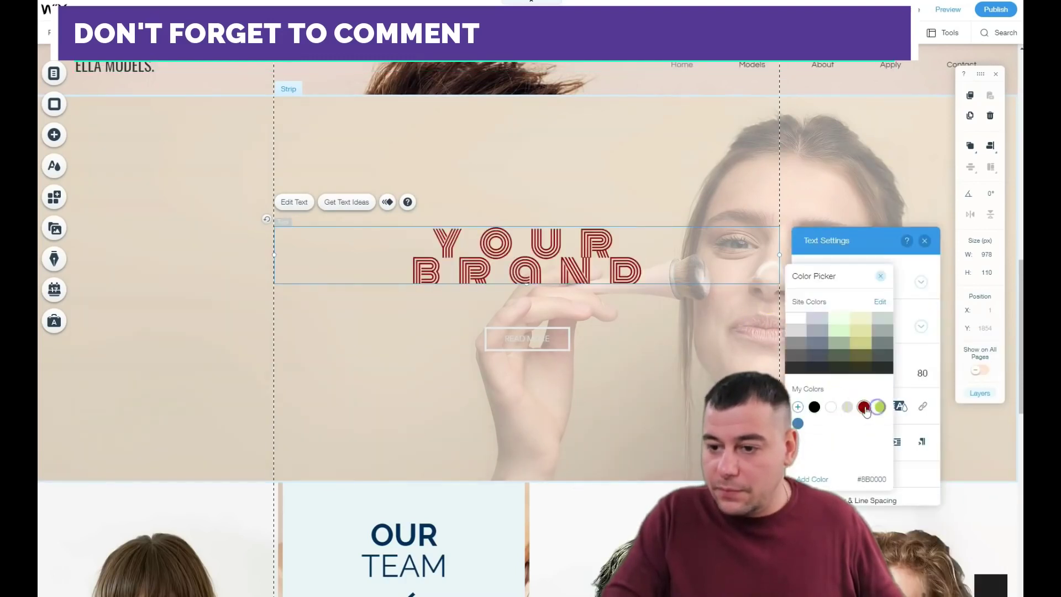
pyautogui.click(834, 326)
pyautogui.scroll(-3, 841, 458)
pyautogui.click(840, 475)
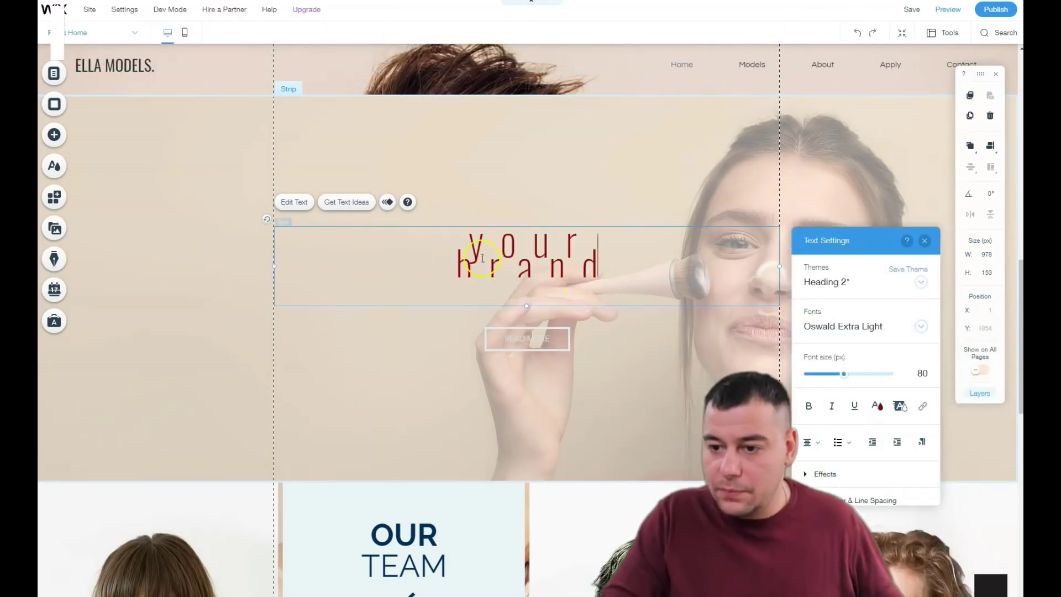
pyautogui.click(824, 474)
pyautogui.click(461, 145)
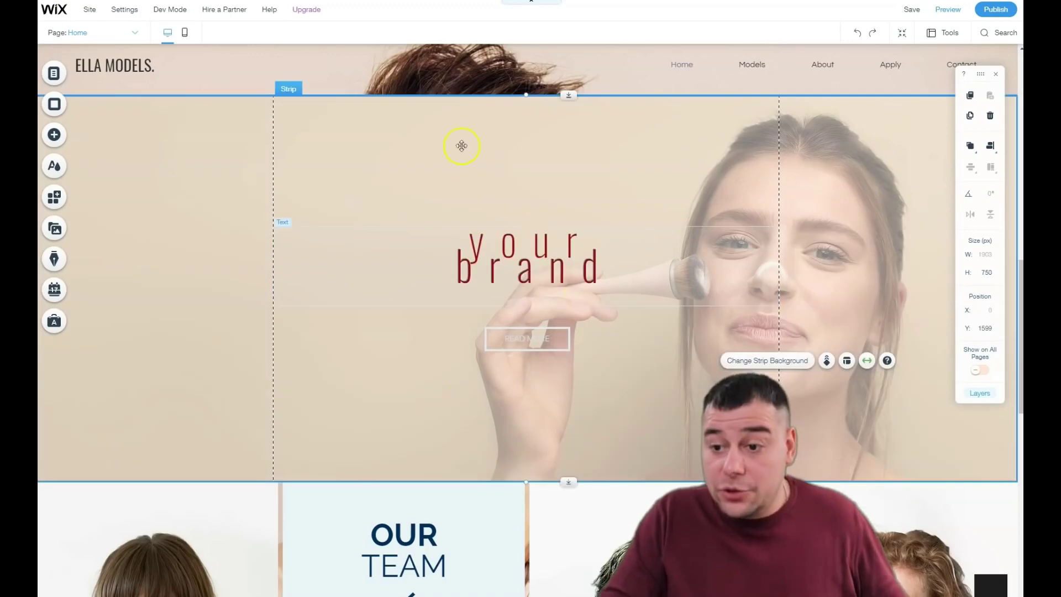
# - Move the "Your Brand" heading up and to the left of the makeup brush, at about X -143, Y 1770
pyautogui.moveTo(536, 266); pyautogui.dragTo(385, 244)
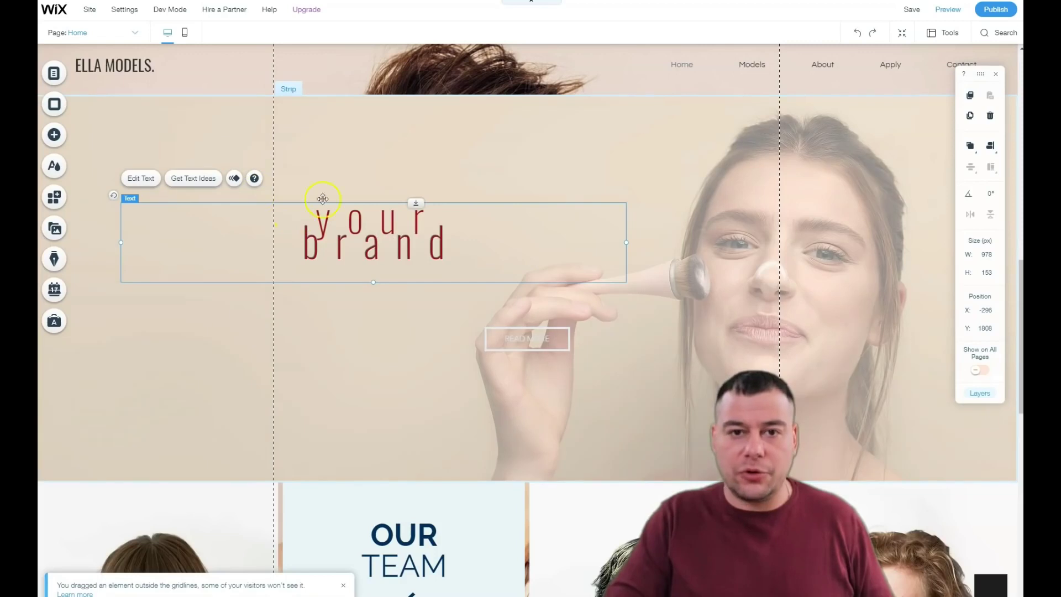
pyautogui.moveTo(346, 230); pyautogui.dragTo(413, 194)
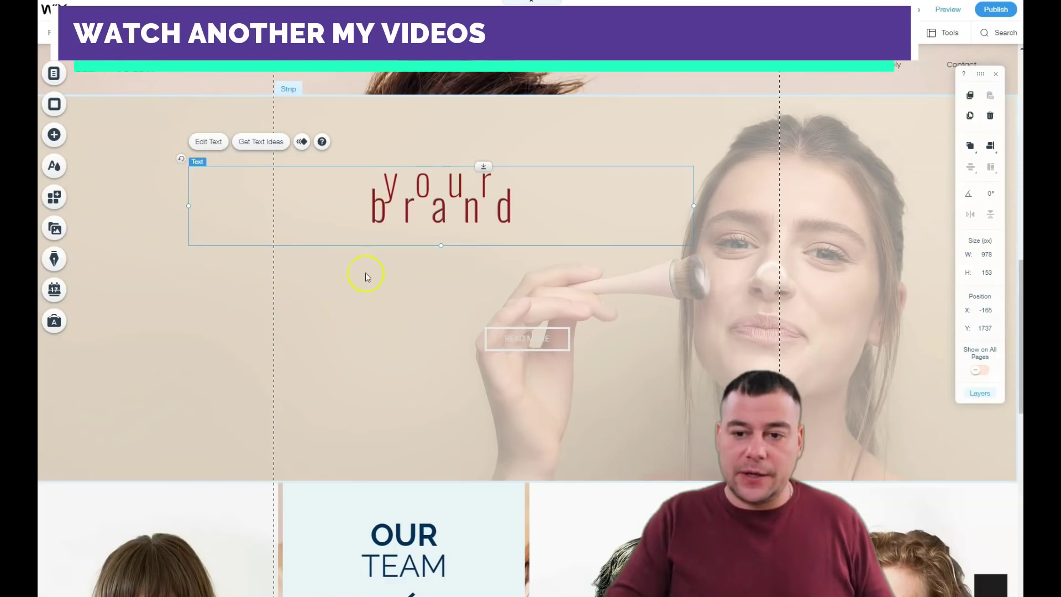
pyautogui.moveTo(399, 299); pyautogui.dragTo(407, 223)
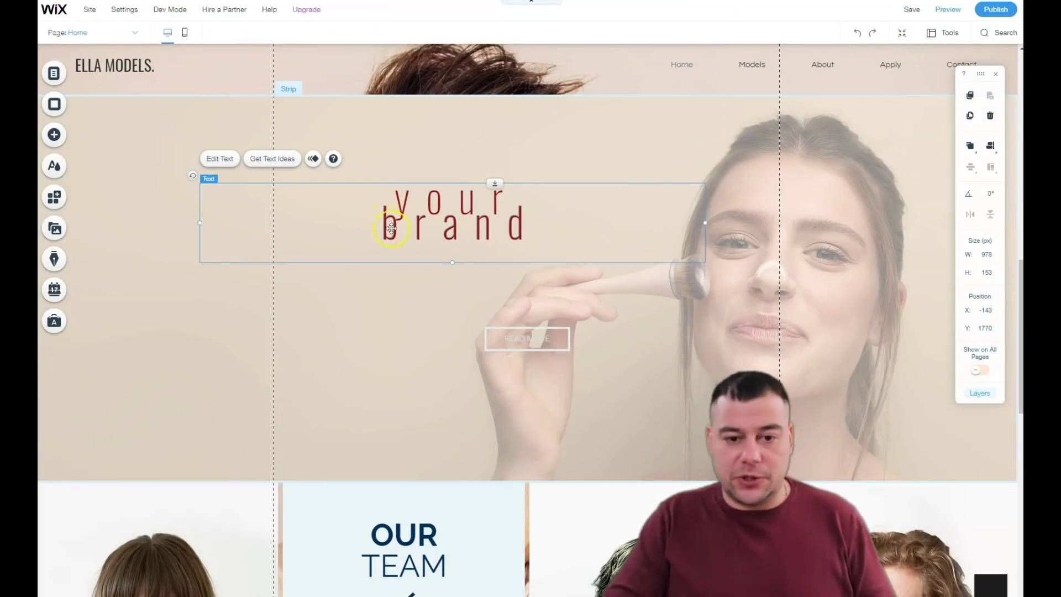
# - Search Media from Wix for "model" videos for the background of the snowy forest strip below "Our Team"
pyautogui.scroll(-5, 389, 277)
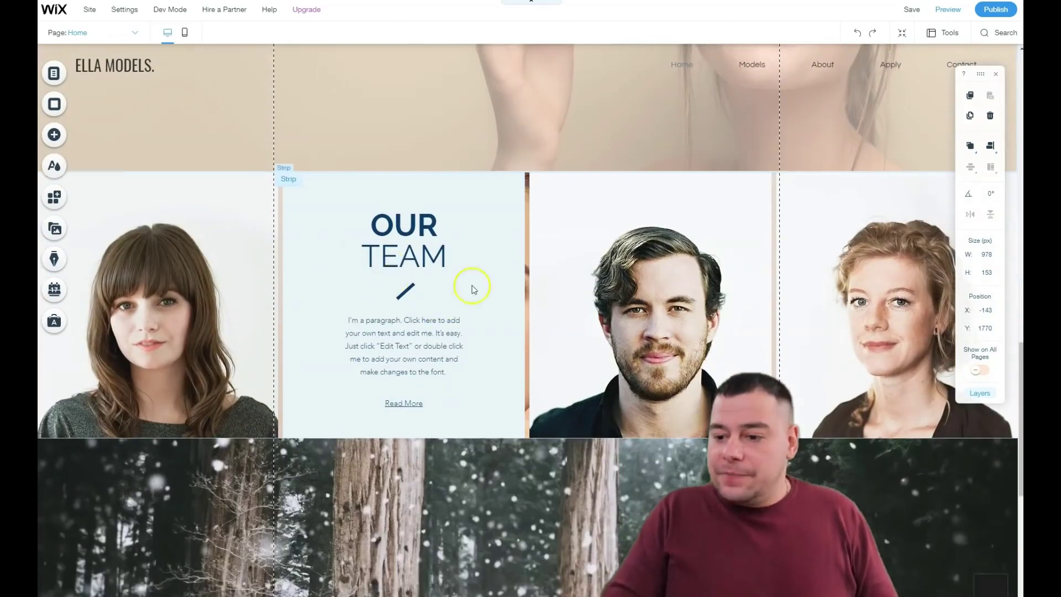
pyautogui.scroll(-4, 504, 325)
pyautogui.click(451, 284)
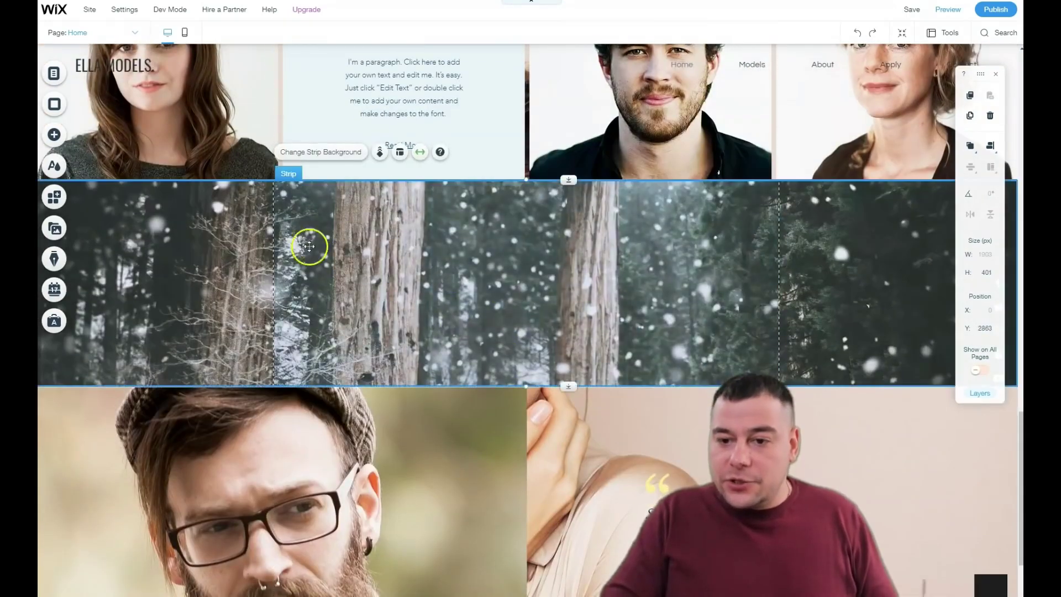
pyautogui.click(331, 158)
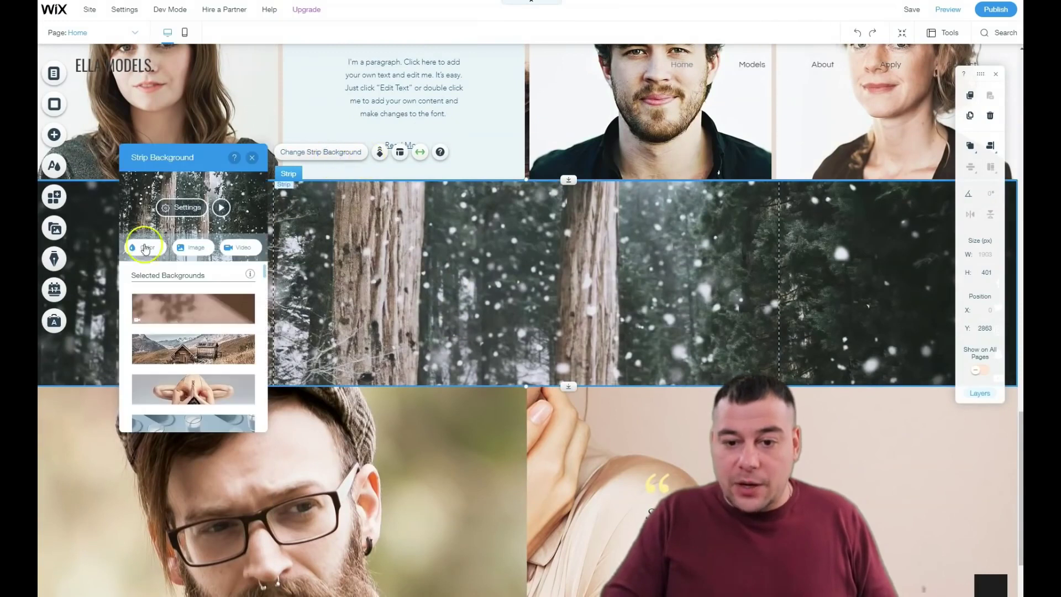
pyautogui.click(238, 251)
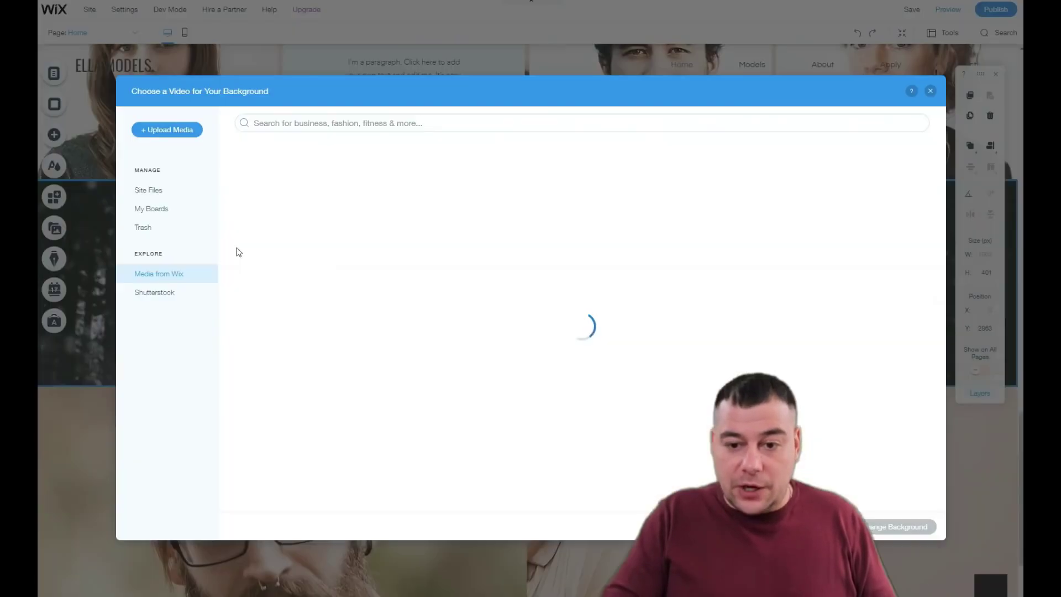
pyautogui.click(380, 121)
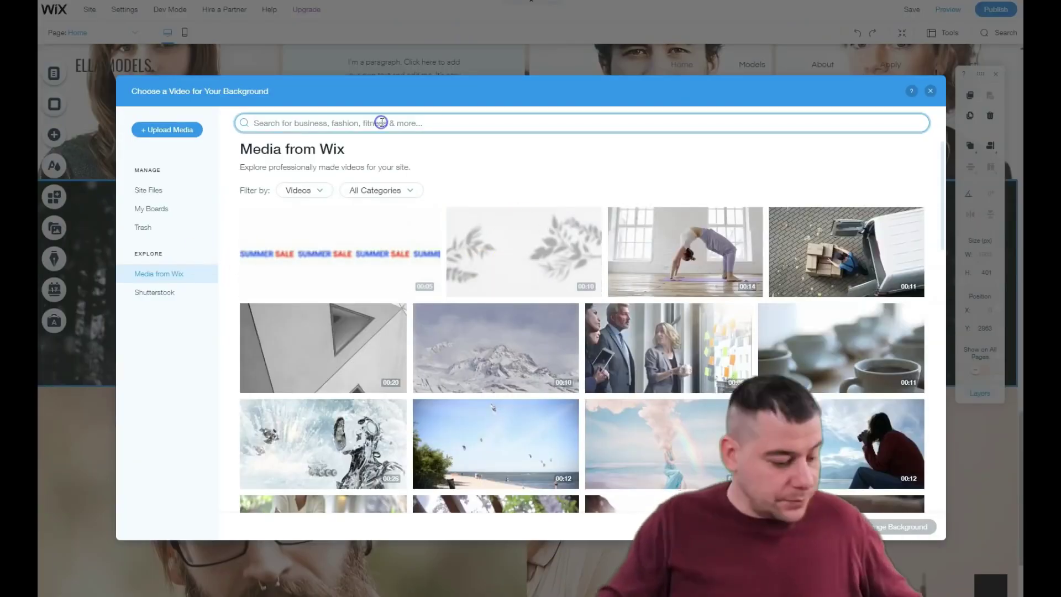
pyautogui.write('model')
pyautogui.press('Return')
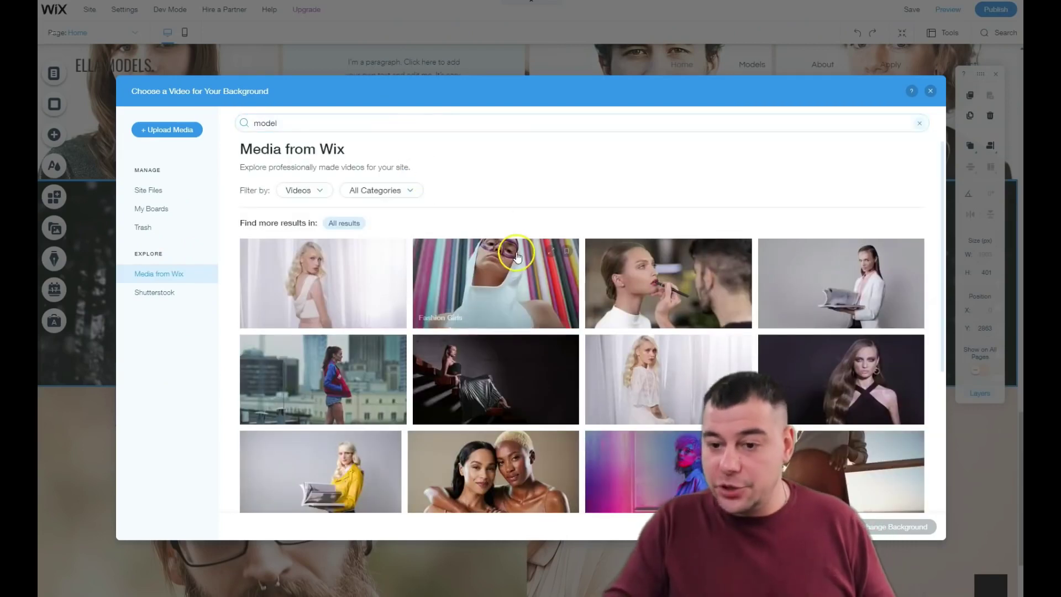
# - Set the video of the woman in a white blazer holding an open magazine as the forest strip's background
pyautogui.scroll(-1, 514, 260)
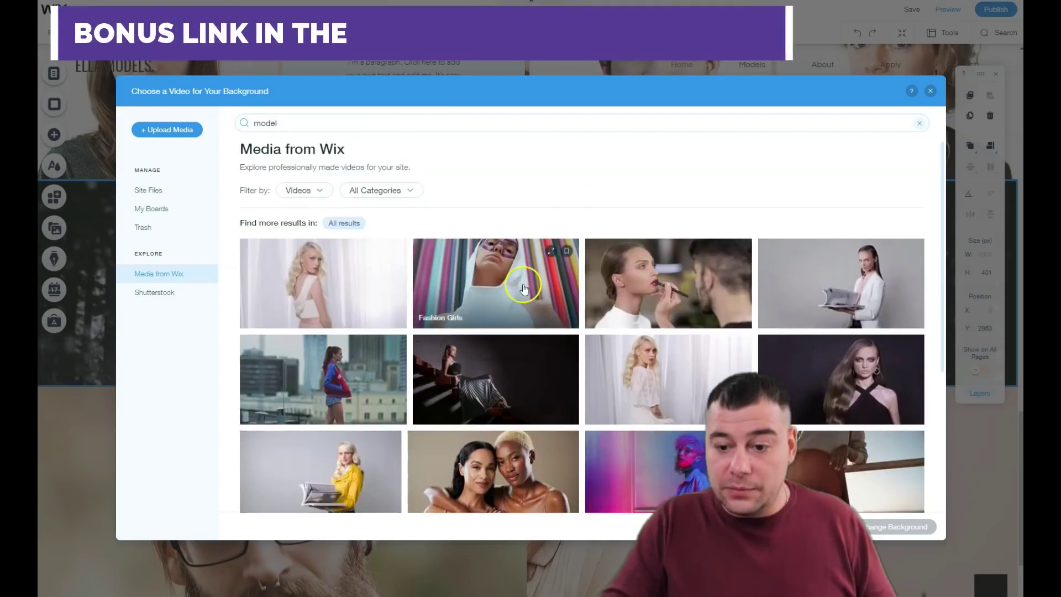
pyautogui.scroll(-5, 528, 287)
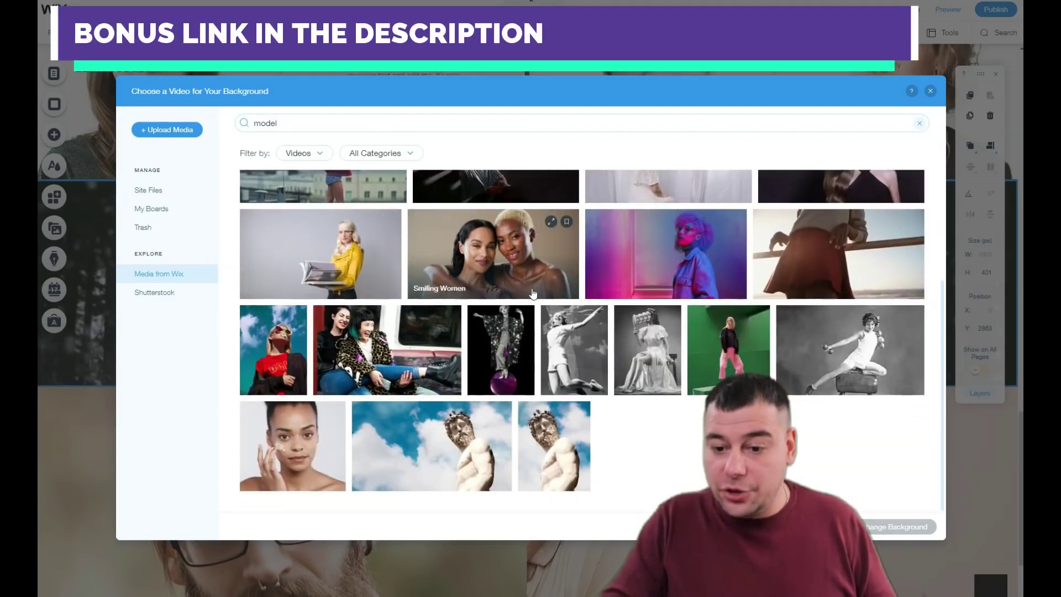
pyautogui.scroll(2, 533, 293)
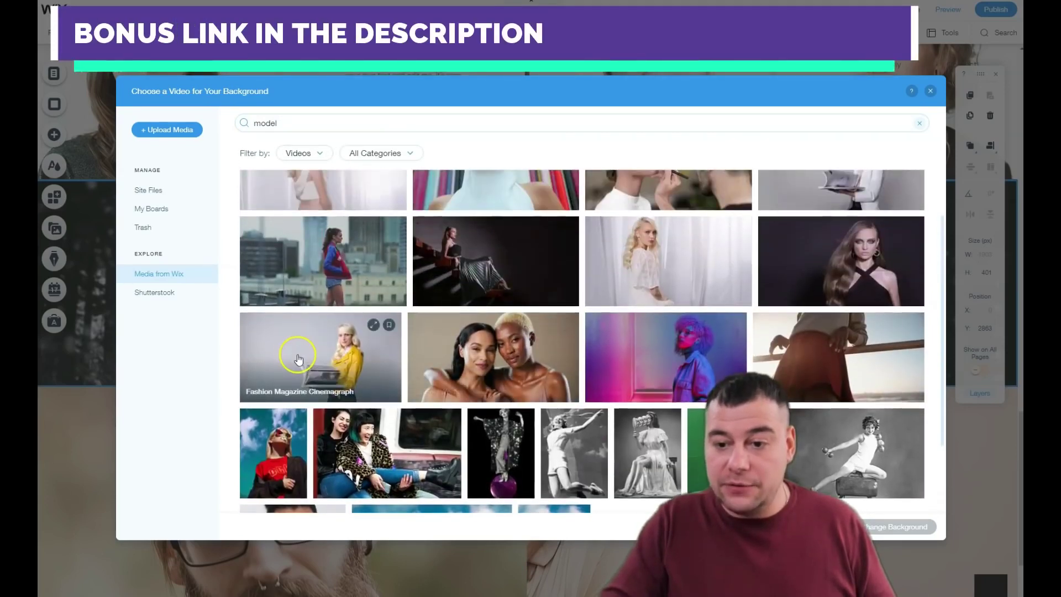
pyautogui.scroll(3, 326, 259)
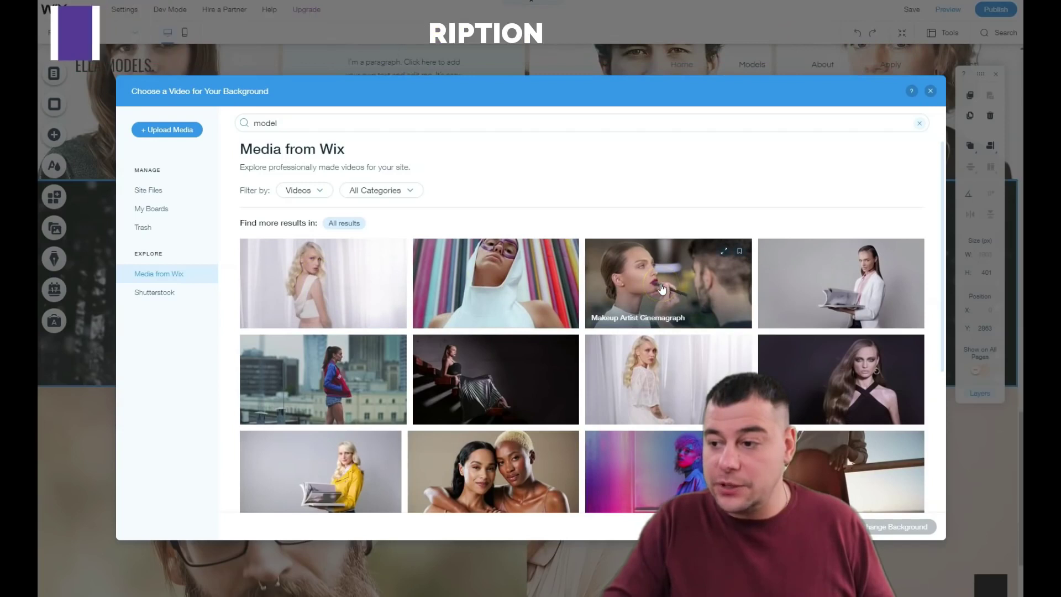
pyautogui.click(826, 284)
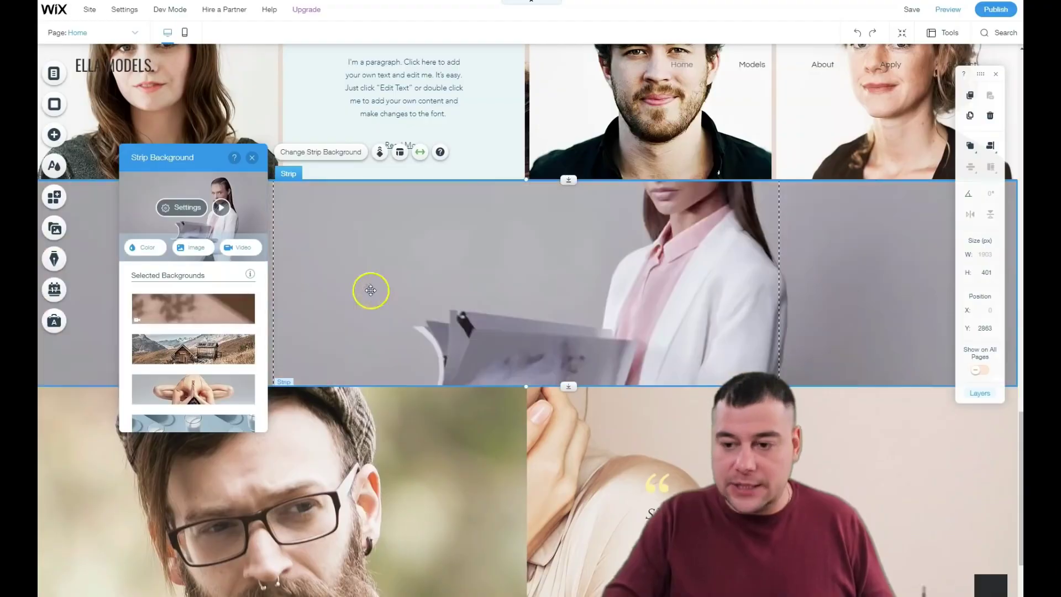
# - Extend the magazine model video strip downward to a height of about 589 px and close its background settings
pyautogui.moveTo(539, 385); pyautogui.dragTo(541, 483)
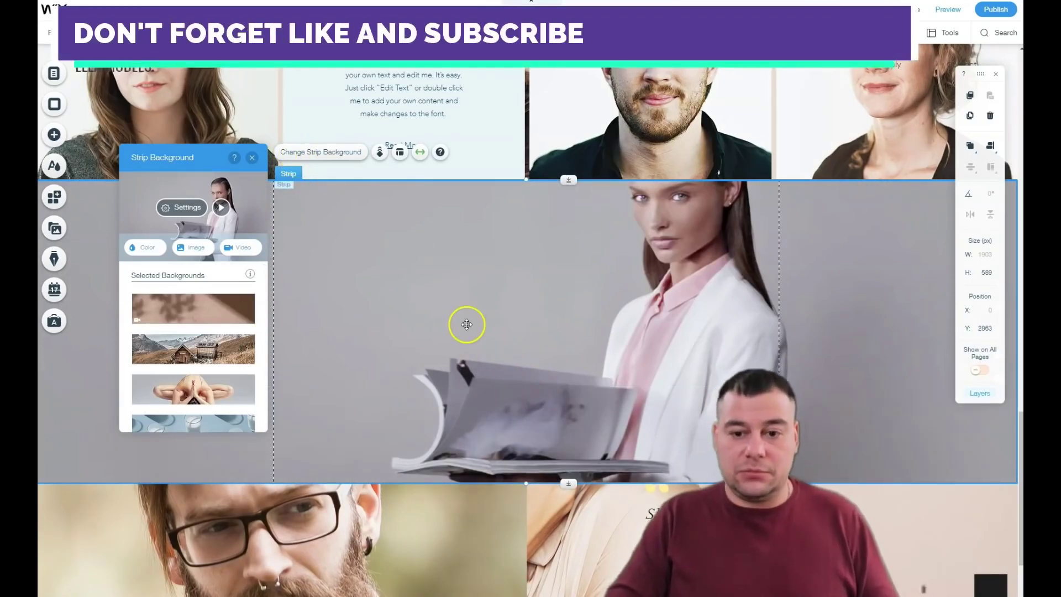
pyautogui.click(250, 160)
pyautogui.scroll(-2, 564, 337)
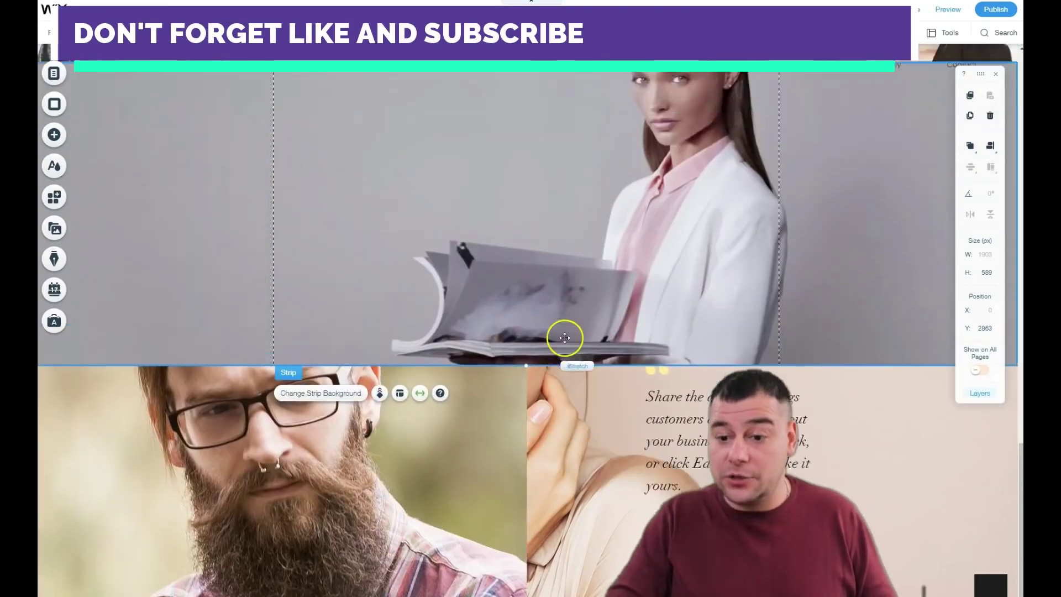
pyautogui.scroll(5, 564, 337)
pyautogui.scroll(-5, 565, 337)
pyautogui.scroll(7, 559, 459)
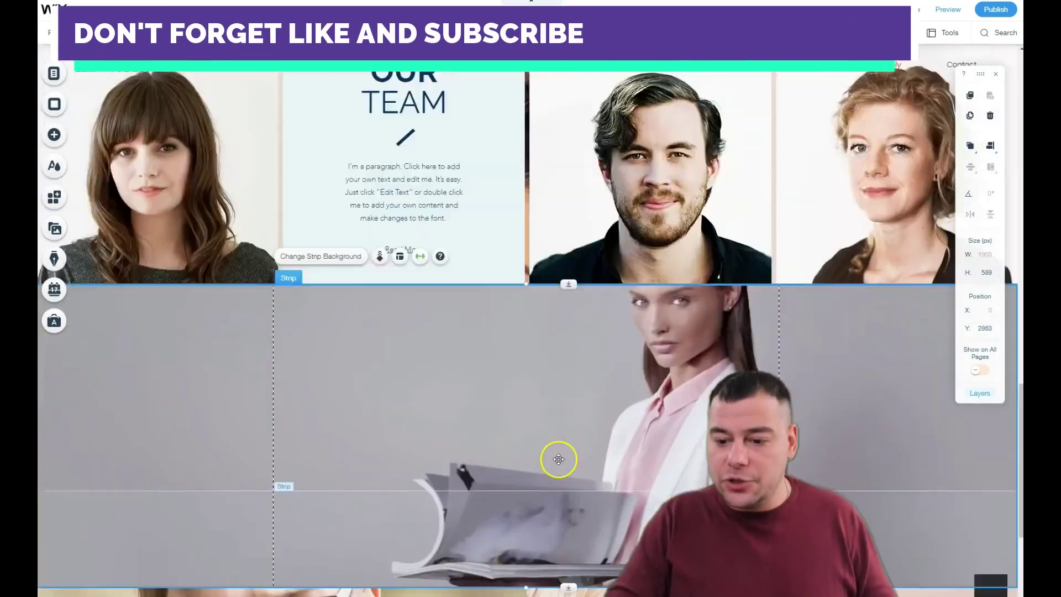
# - Add the social bar with gray circular icons to the hero strip beneath the site navigation, at about X 961, Y 137
pyautogui.scroll(10, 493, 383)
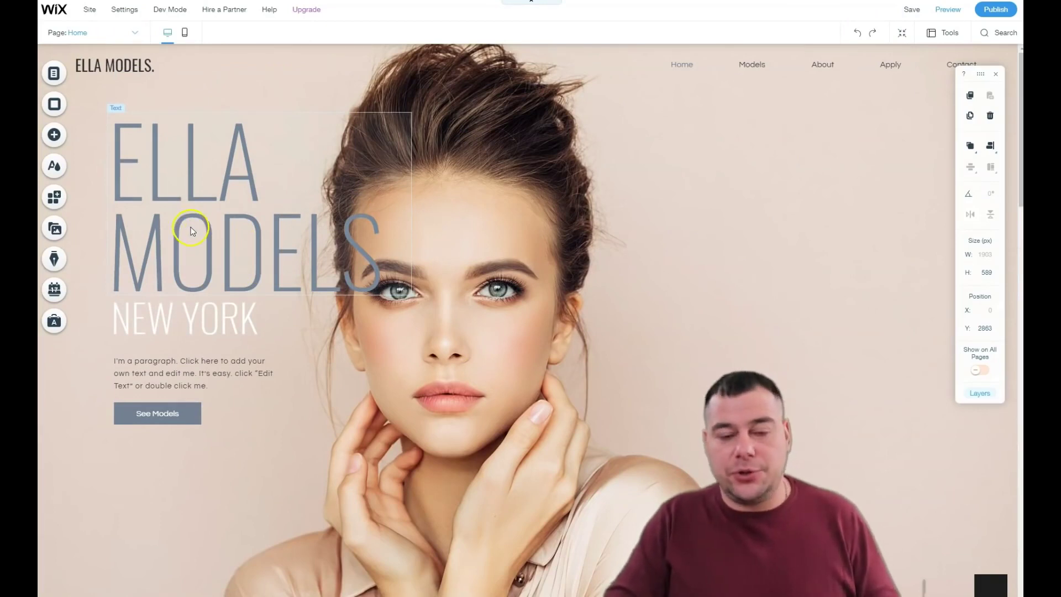
pyautogui.click(55, 135)
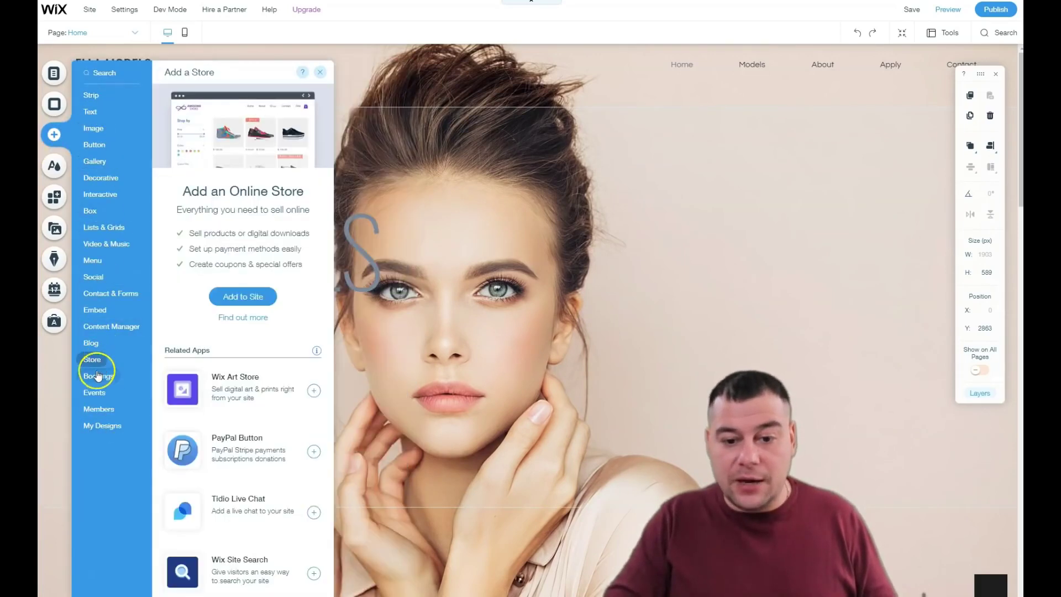
pyautogui.moveTo(95, 380)
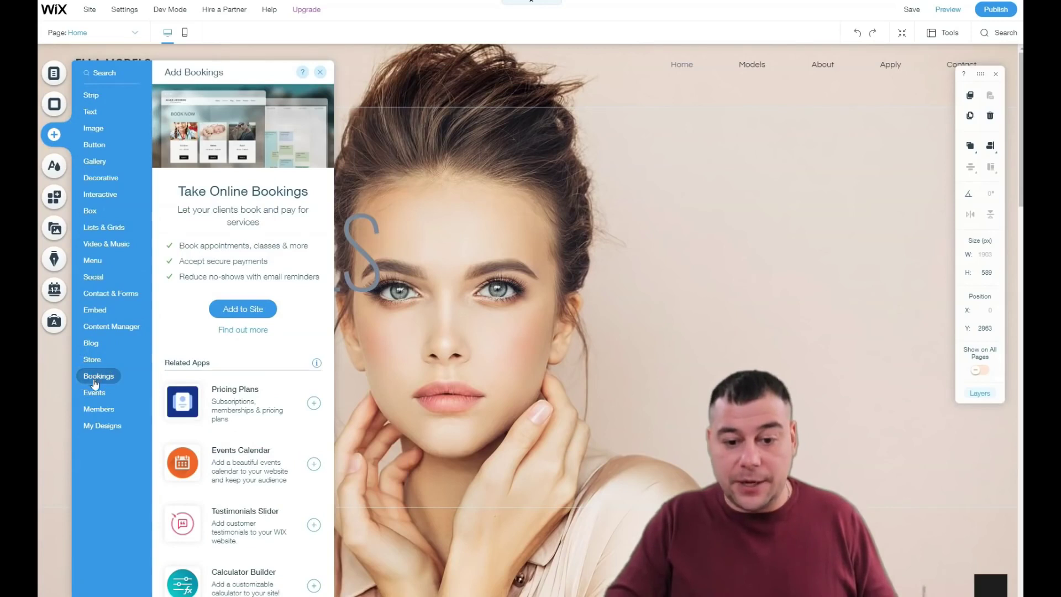
pyautogui.click(97, 393)
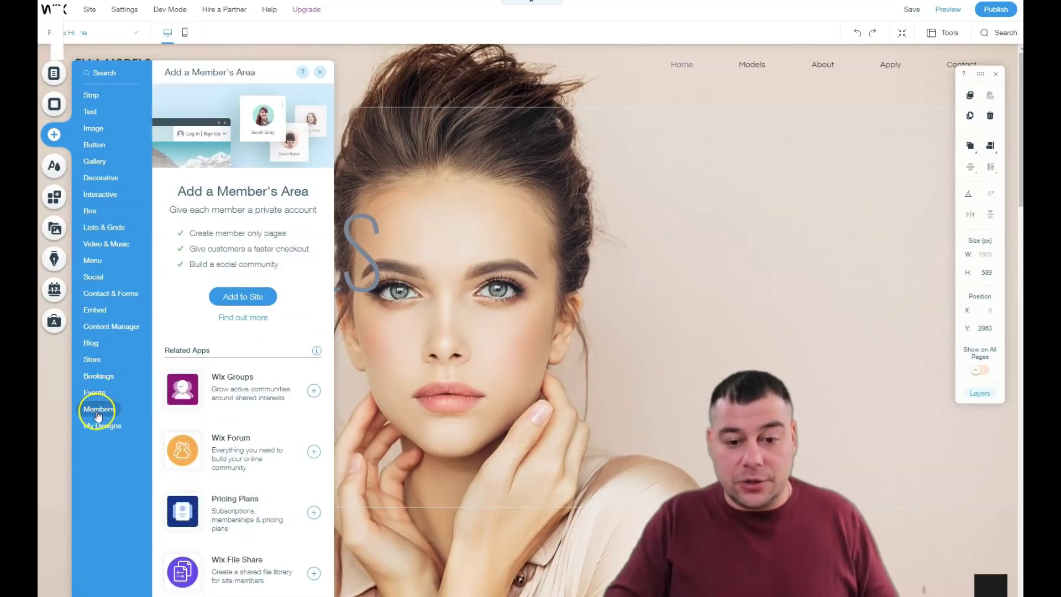
pyautogui.click(102, 294)
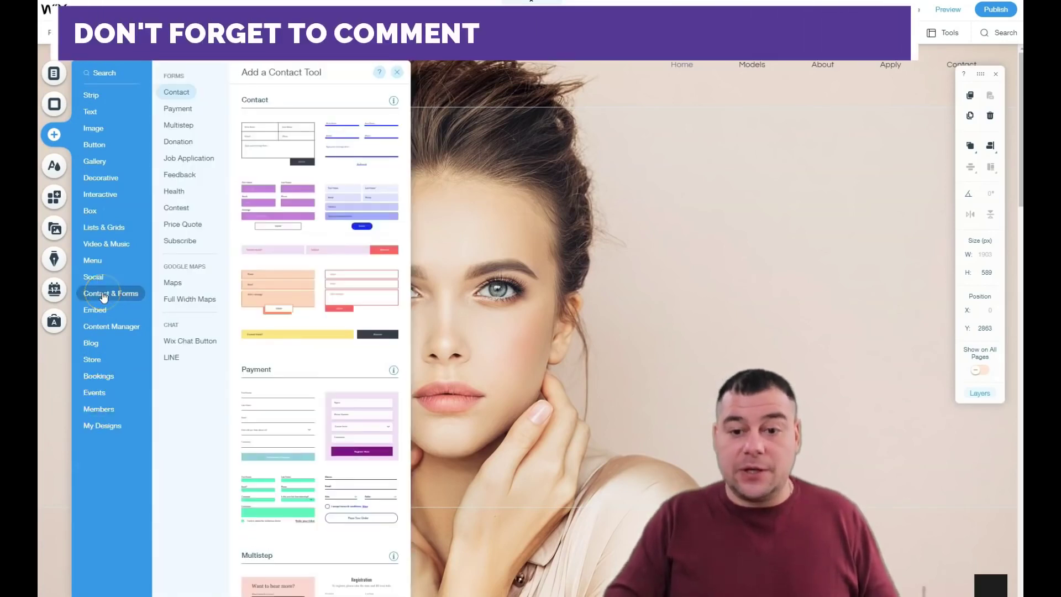
pyautogui.click(95, 278)
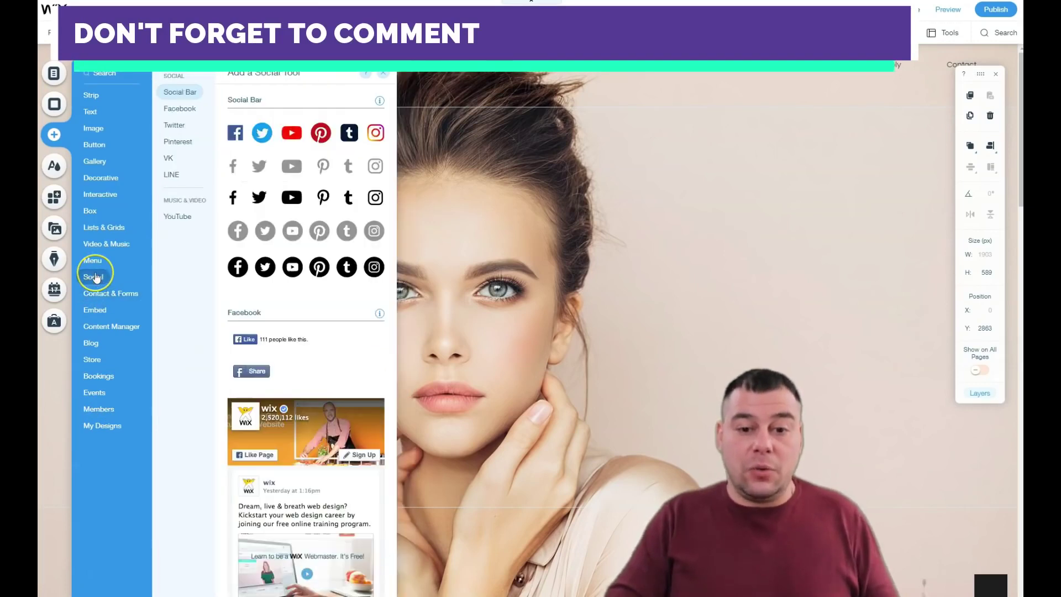
pyautogui.moveTo(280, 231); pyautogui.dragTo(822, 119)
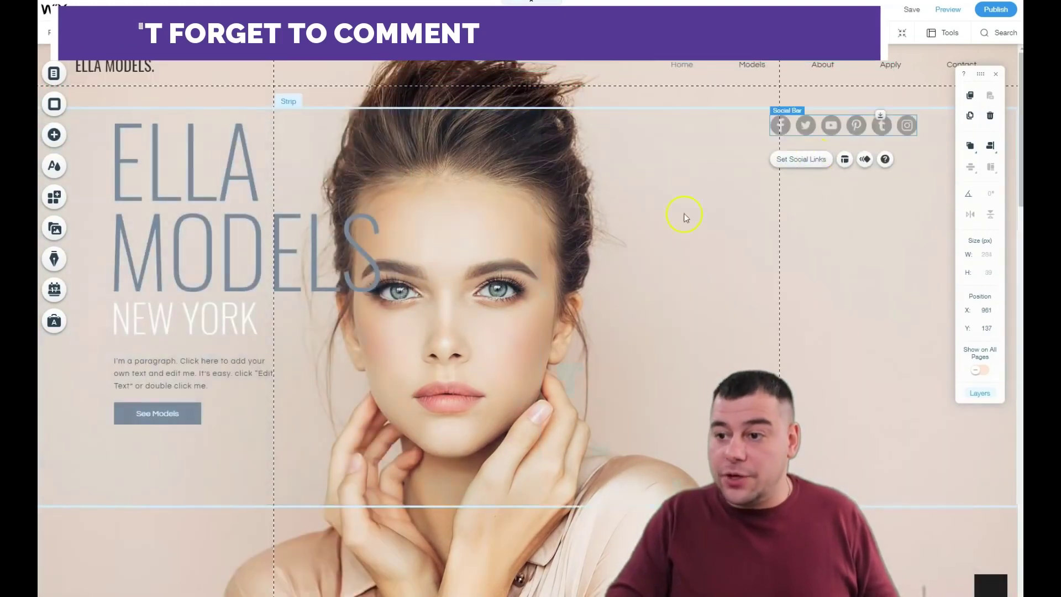
pyautogui.click(697, 244)
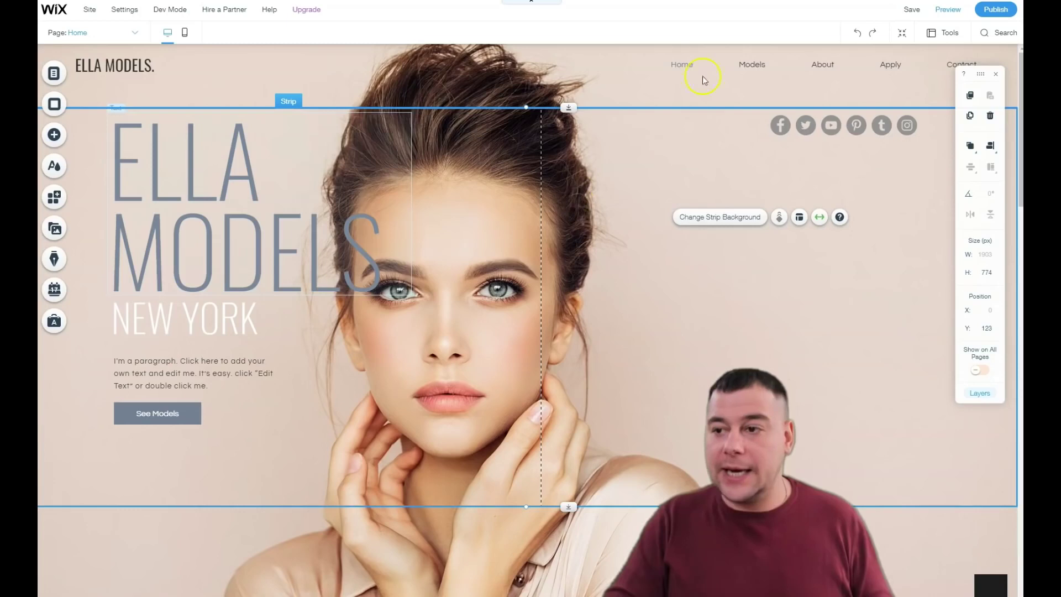
# - Review the whole home page layout in the mobile editor, from the hero strip downward, and return to the desktop editor
pyautogui.click(187, 33)
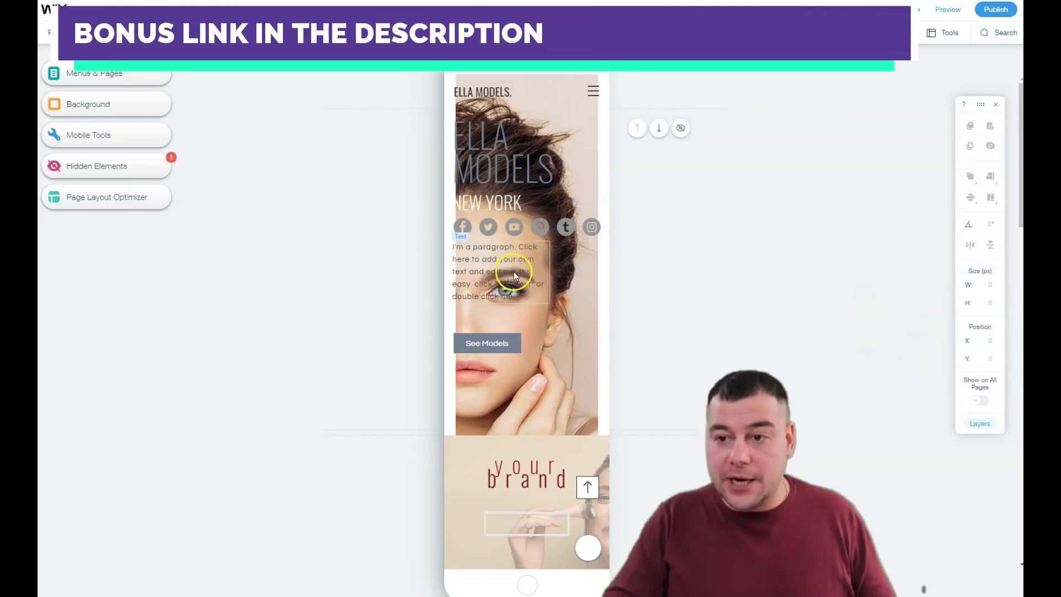
pyautogui.scroll(-1, 513, 272)
pyautogui.scroll(-10, 512, 271)
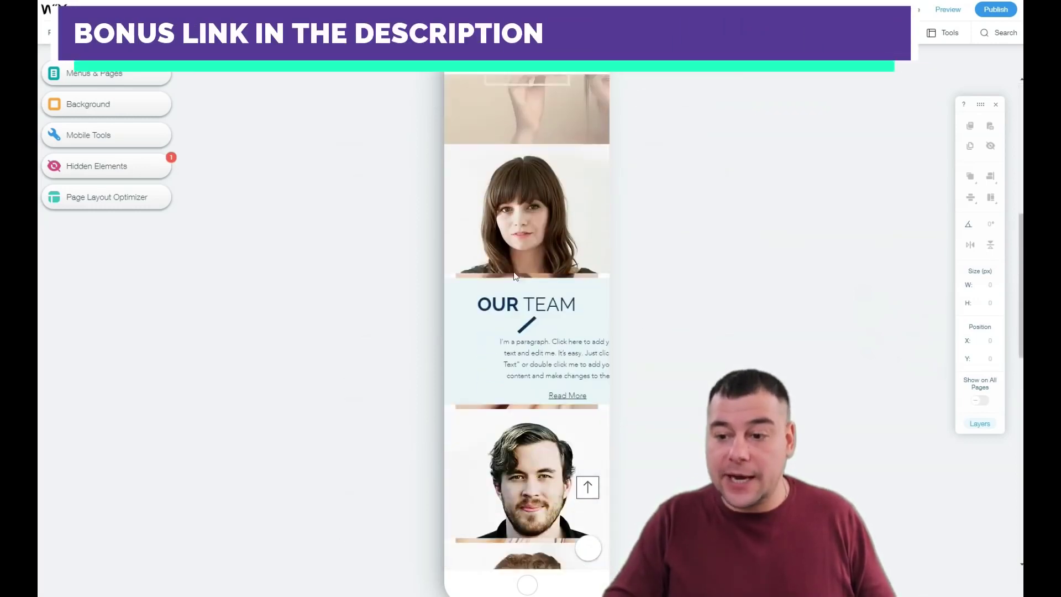
pyautogui.scroll(-10, 513, 275)
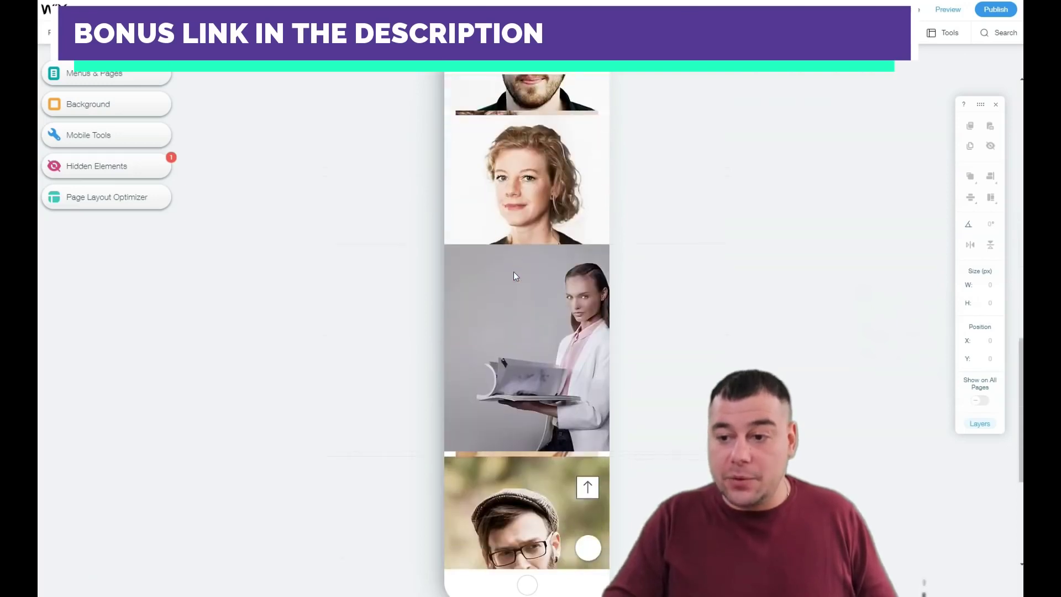
pyautogui.scroll(-3, 512, 270)
pyautogui.scroll(15, 512, 271)
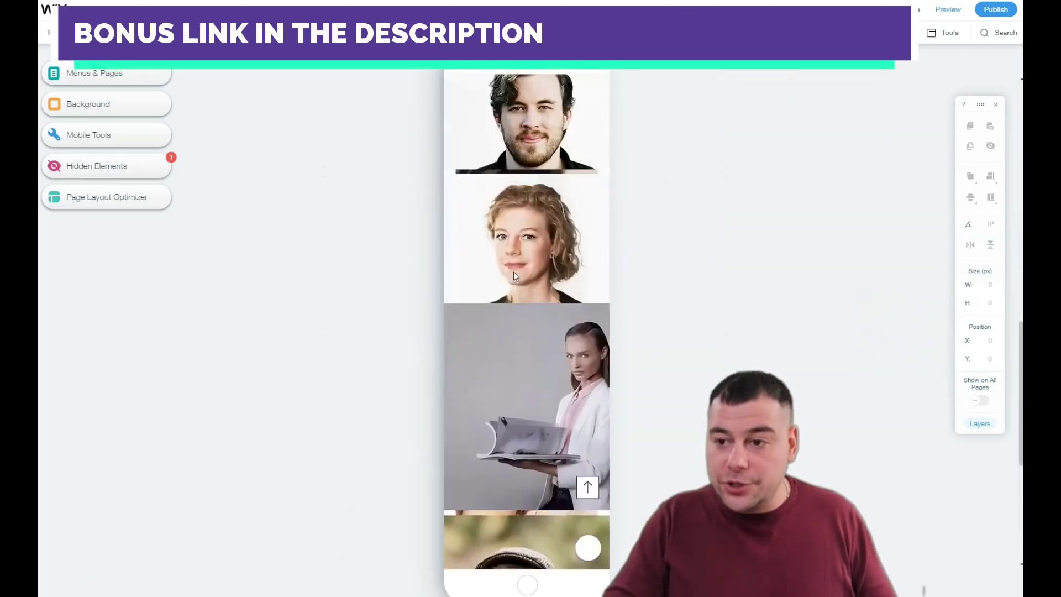
pyautogui.scroll(5, 514, 274)
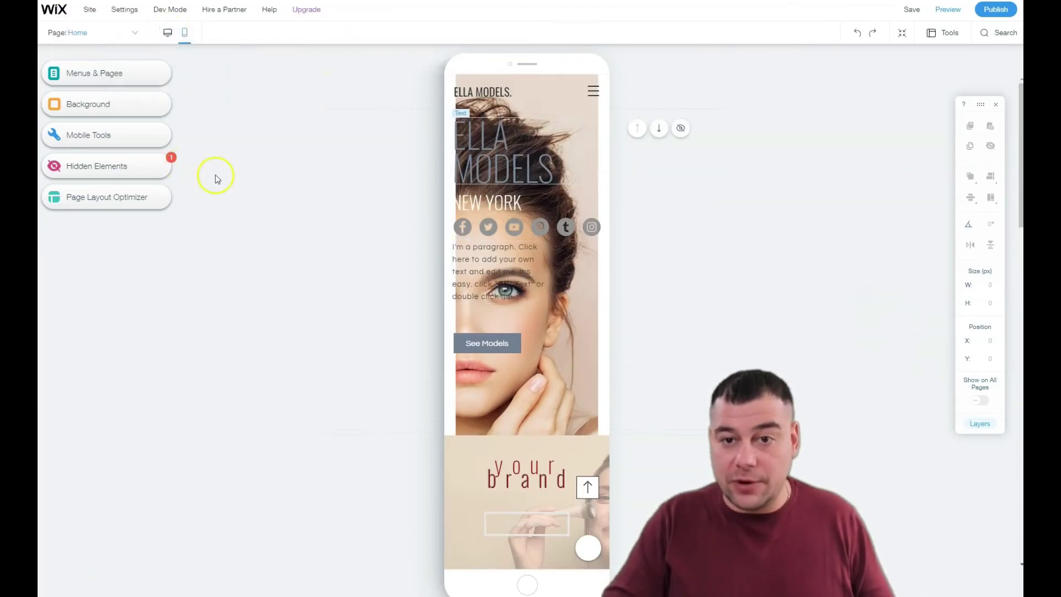
pyautogui.click(168, 33)
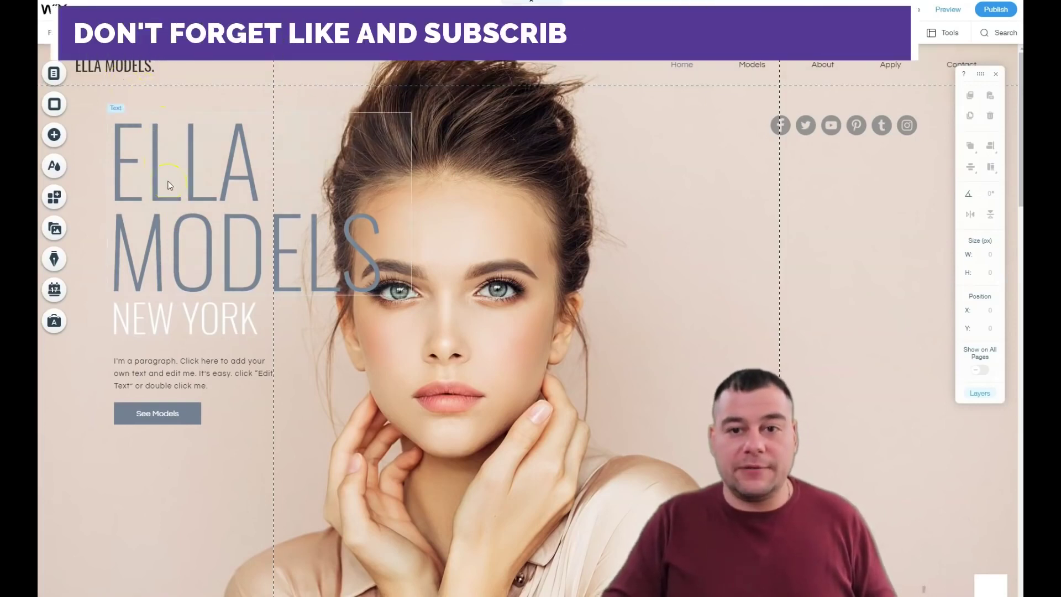
pyautogui.click(162, 97)
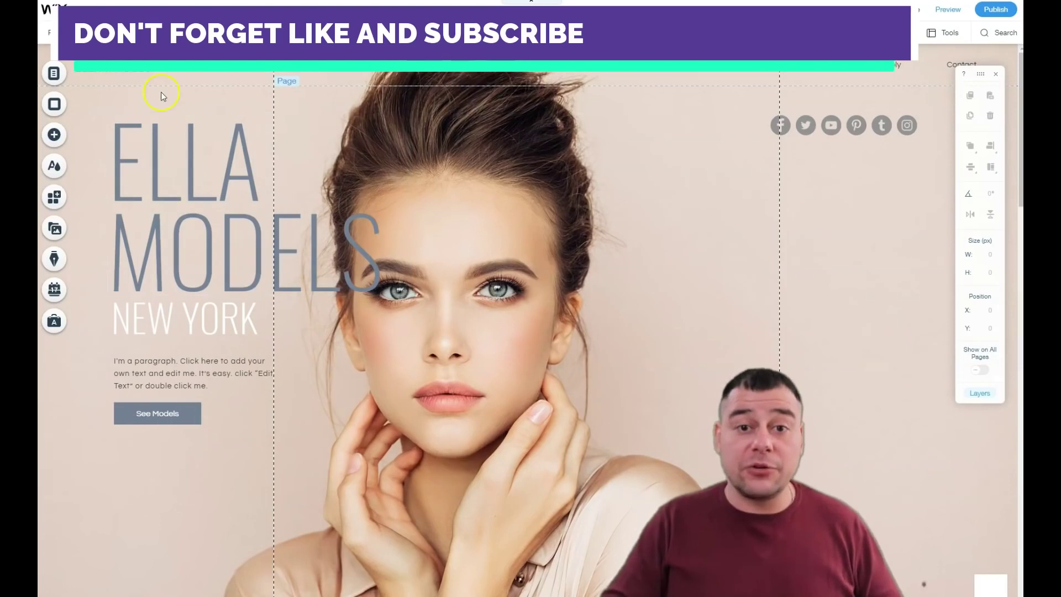